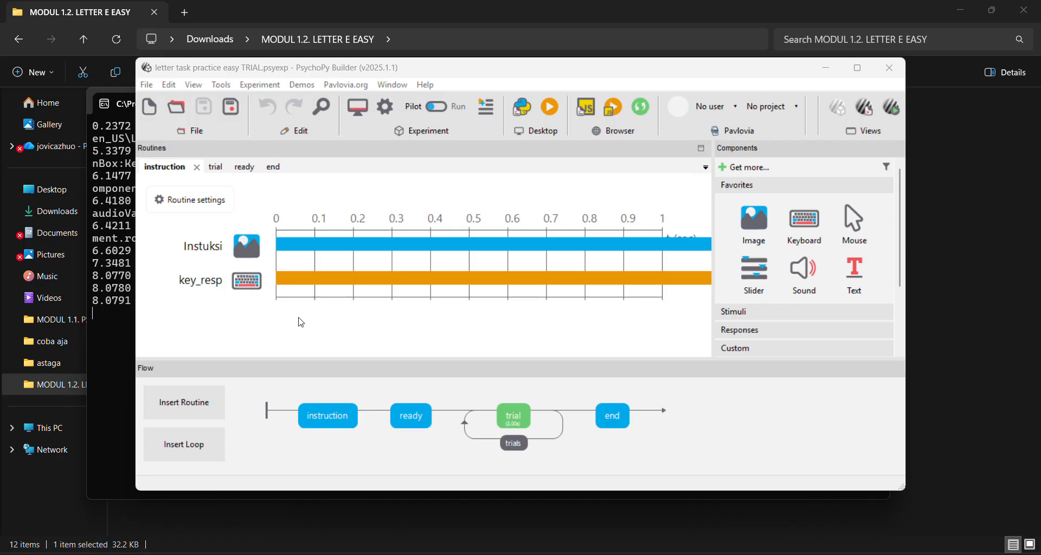
Reload Daftar_Kata_Practice_CLEANED.csv as the conditions file of the trials loop
{"action": "left_click", "coordinate": [512, 444]}
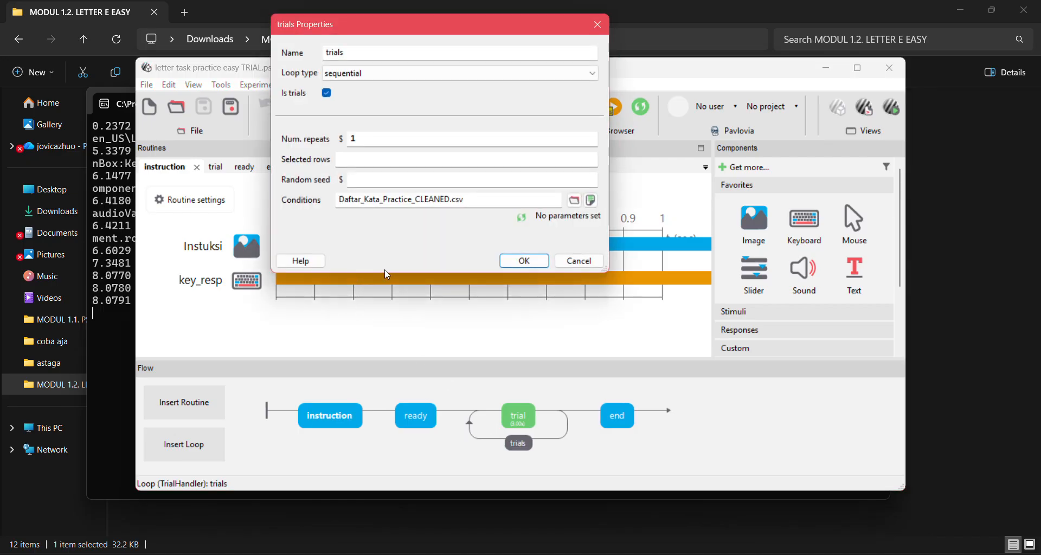
{"action": "left_click", "coordinate": [574, 201]}
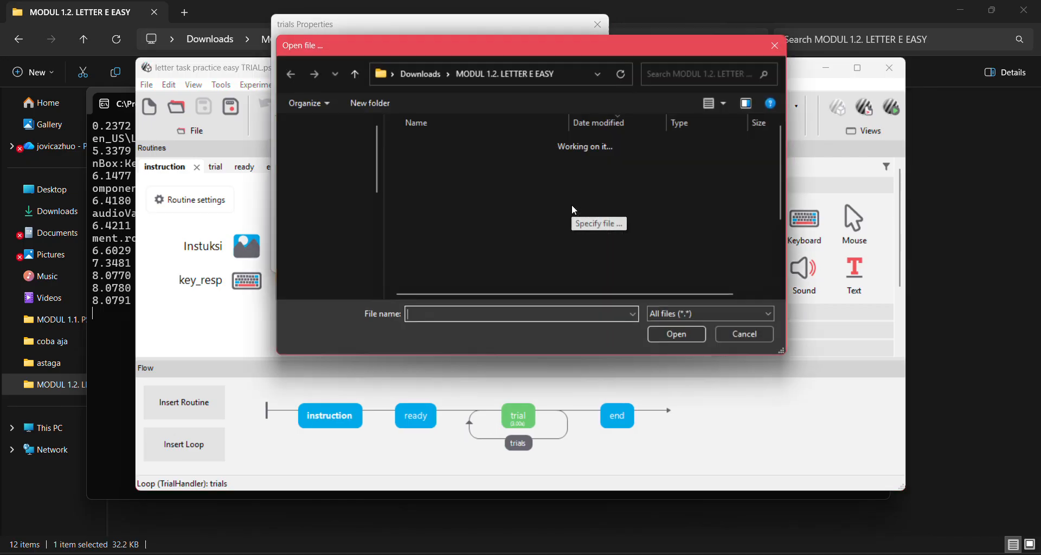
{"action": "double_click", "coordinate": [467, 200]}
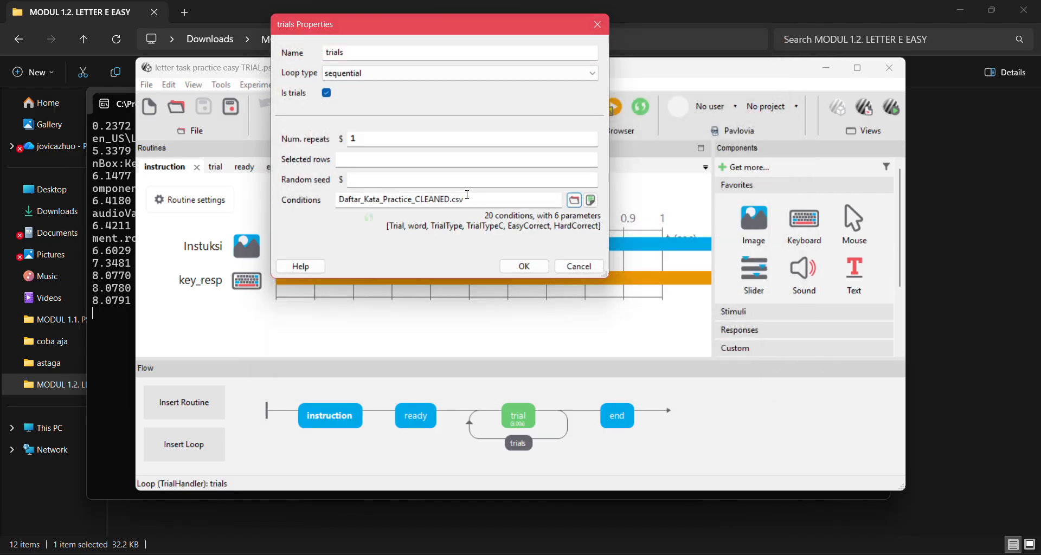
{"action": "left_click", "coordinate": [523, 265]}
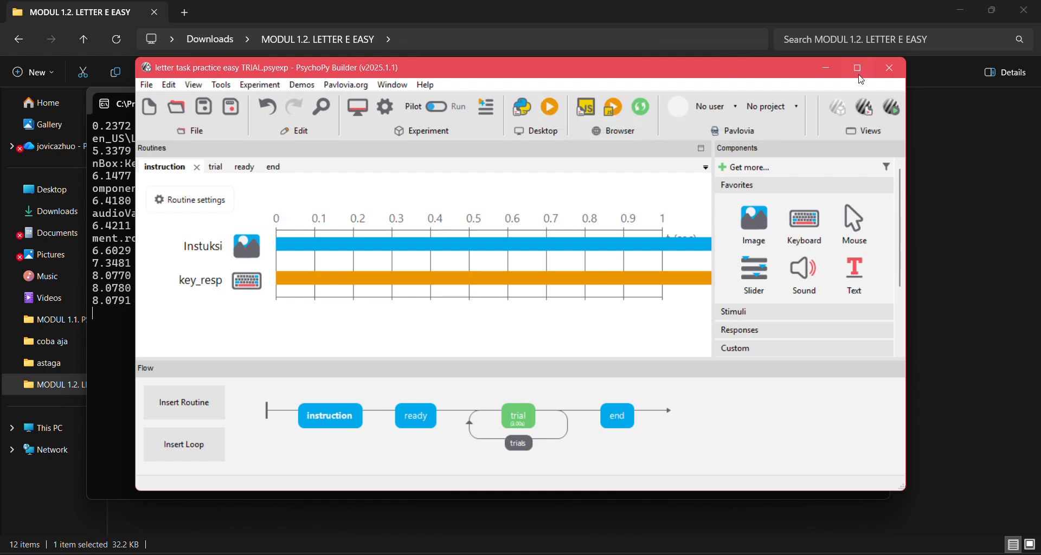
Maximize the Builder window and pilot the experiment on the desktop with the prefilled participant and session info
{"action": "left_click", "coordinate": [858, 75]}
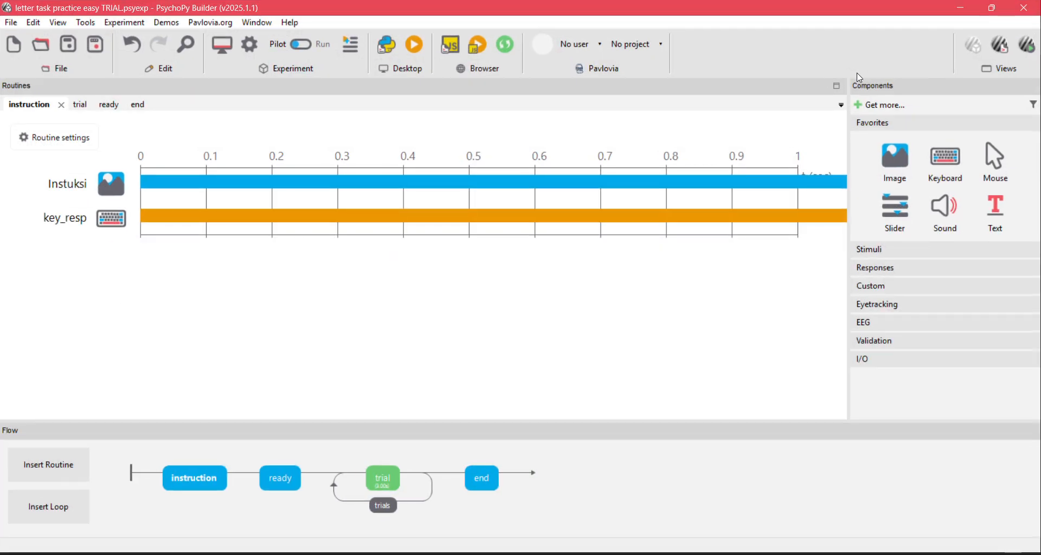
{"action": "left_click", "coordinate": [416, 44]}
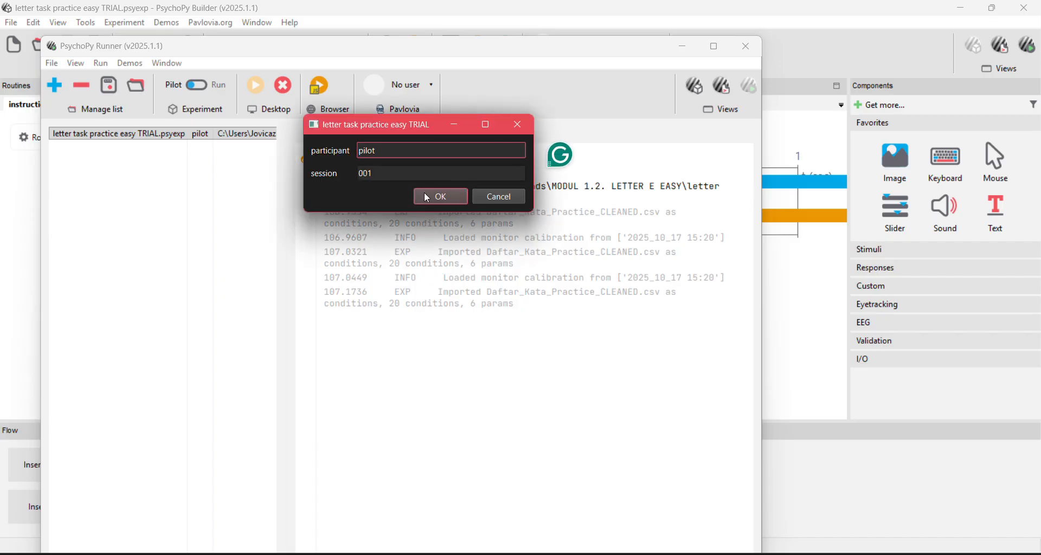
{"action": "left_click", "coordinate": [440, 196]}
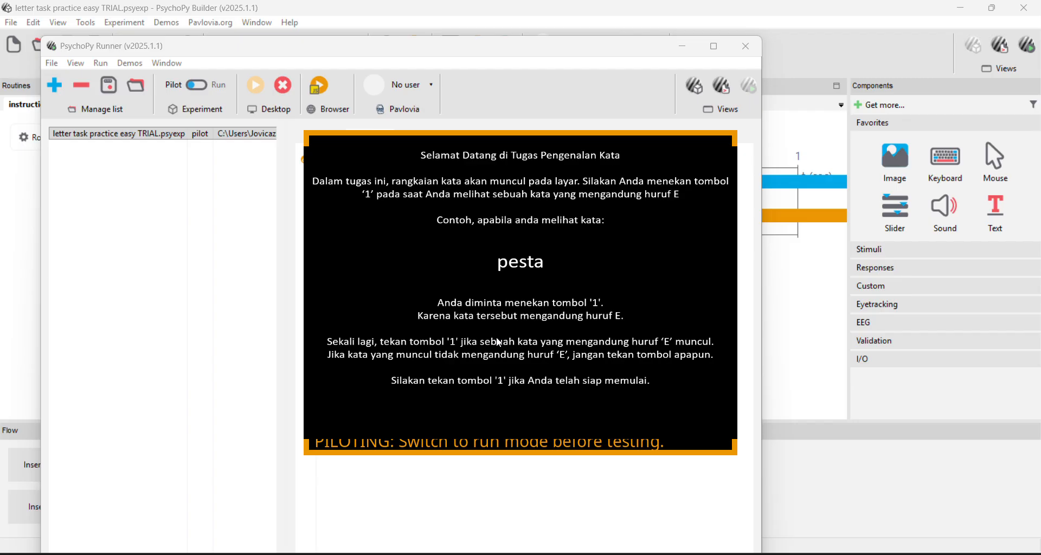
{"action": "key", "text": "1"}
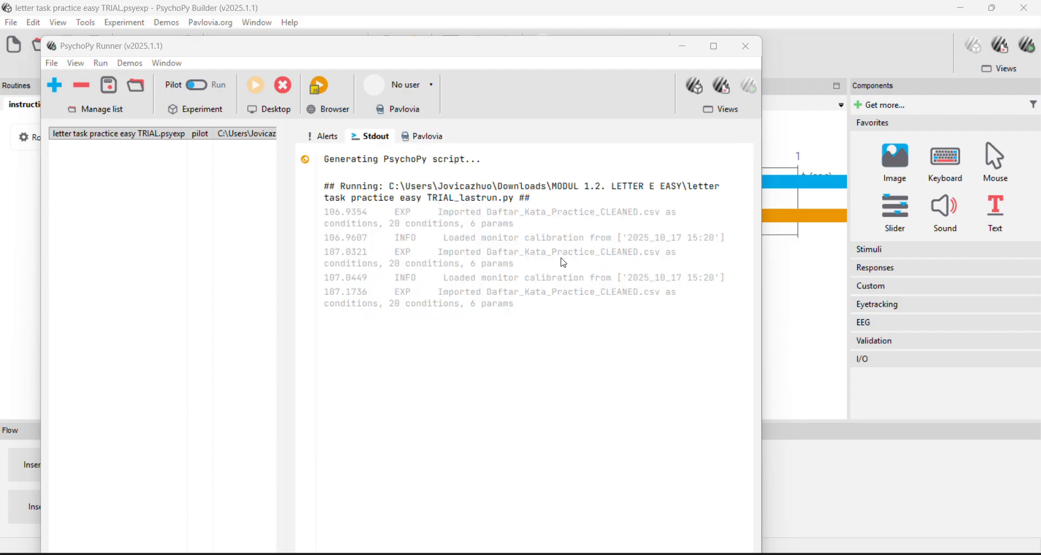
{"action": "left_click", "coordinate": [760, 53]}
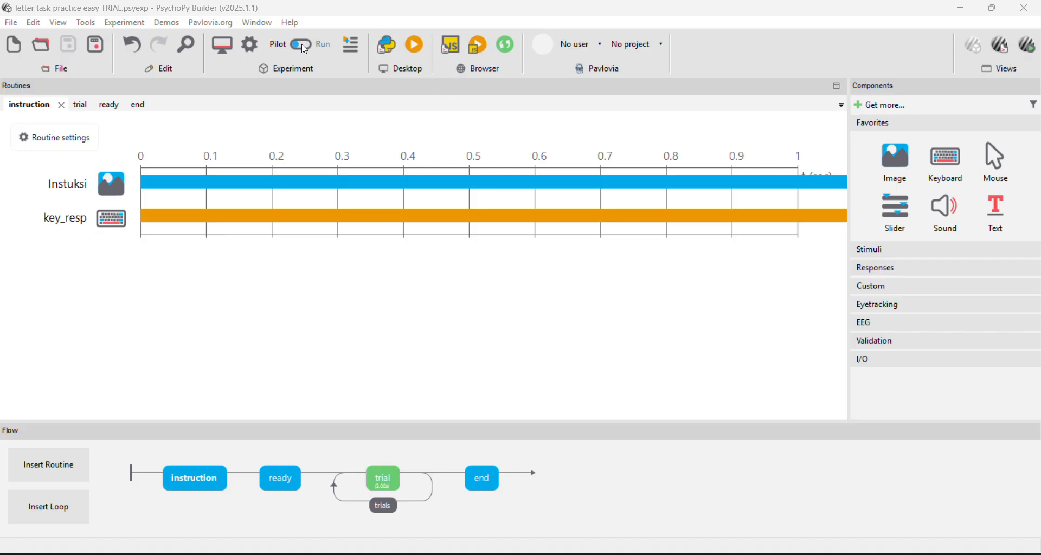
Rename the experiment info fields in the experiment settings to "partisipan" and "sesi"
{"action": "left_click", "coordinate": [252, 49]}
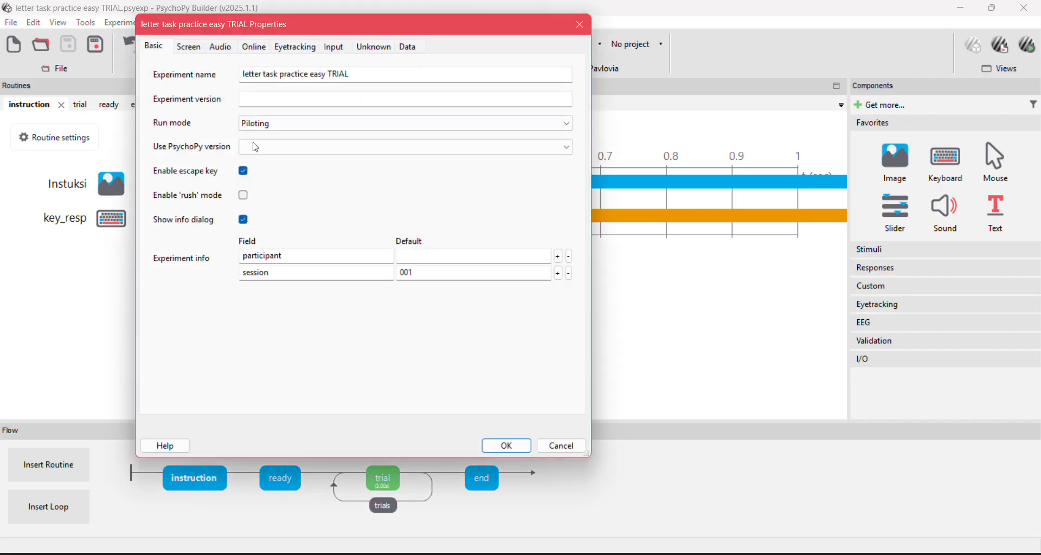
{"action": "left_click", "coordinate": [323, 259]}
{"action": "key", "text": "BackSpace"}
{"action": "key", "text": "BackSpace"}
{"action": "key", "text": "BackSpace"}
{"action": "key", "text": "BackSpace"}
{"action": "key", "text": "BackSpace"}
{"action": "key", "text": "BackSpace"}
{"action": "type", "text": "sipan"}
{"action": "left_click", "coordinate": [270, 270]}
{"action": "key", "text": "BackSpace"}
{"action": "key", "text": "BackSpace"}
{"action": "key", "text": "BackSpace"}
{"action": "key", "text": "BackSpace"}
{"action": "type", "text": "i"}
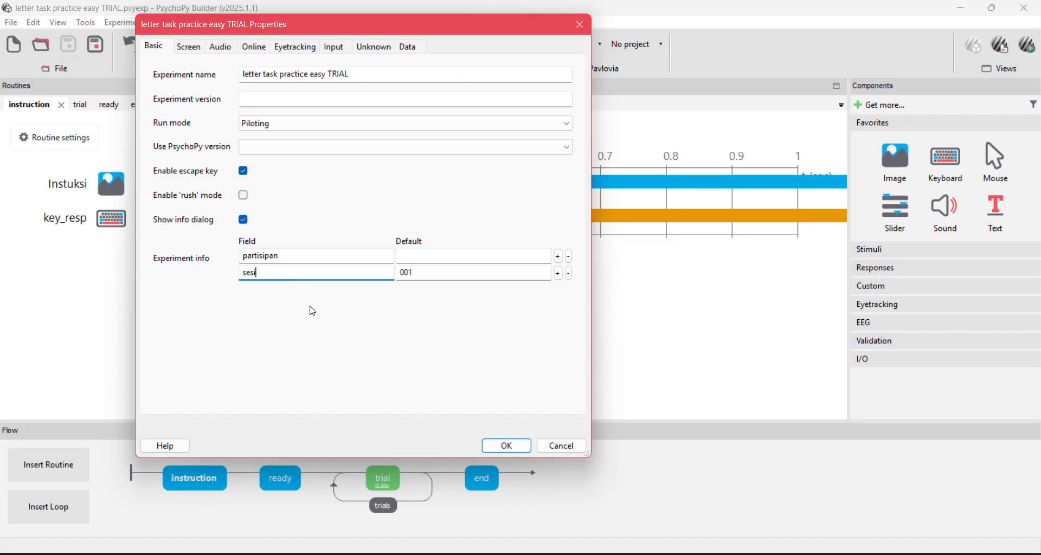
Set the screen background color to pink, written as $[1.0000, 0.5059, 0.5922], and enable showing the mouse
{"action": "left_click", "coordinate": [189, 49]}
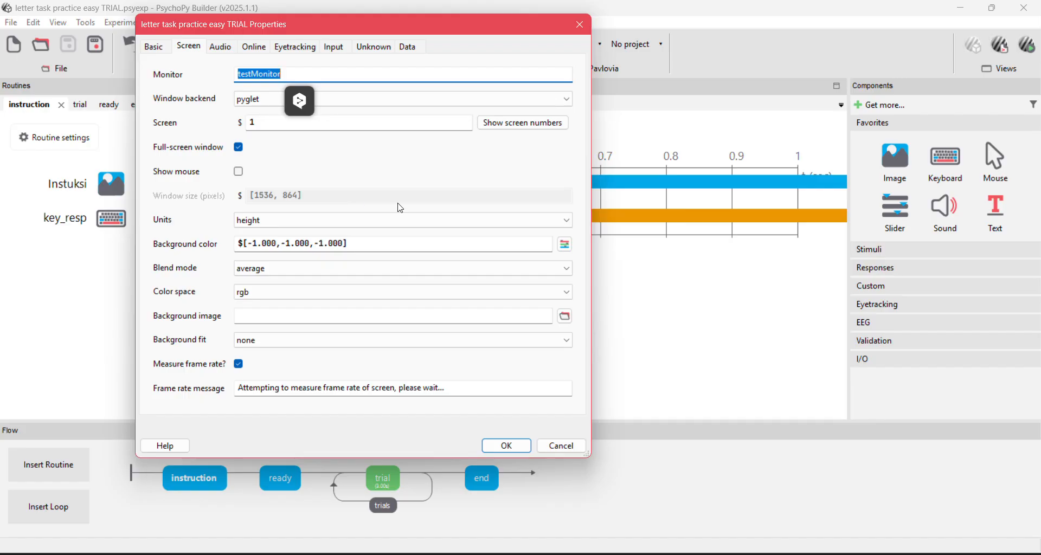
{"action": "left_click", "coordinate": [566, 245]}
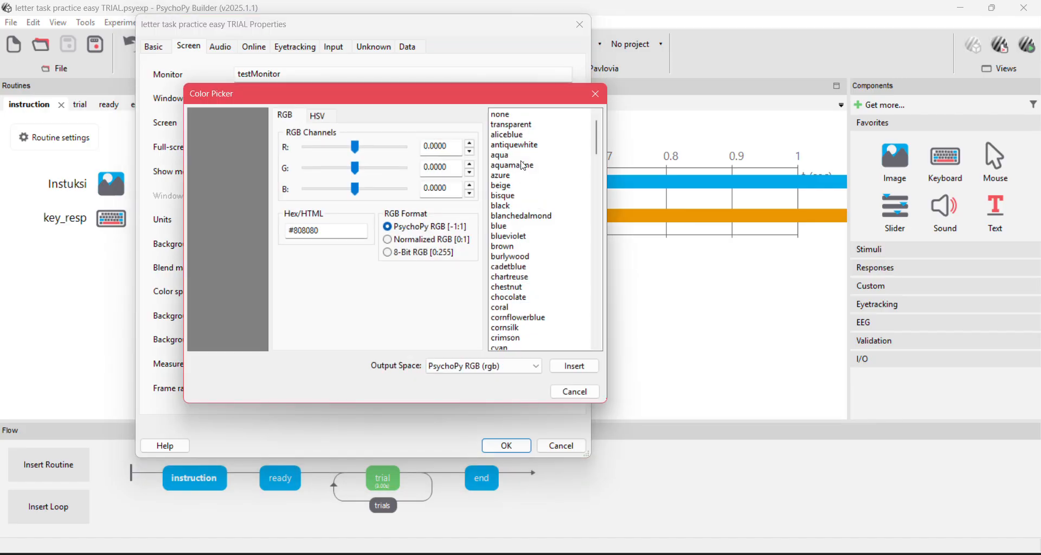
{"action": "left_click_drag", "start_coordinate": [599, 130], "coordinate": [598, 300]}
{"action": "left_click", "coordinate": [500, 177]}
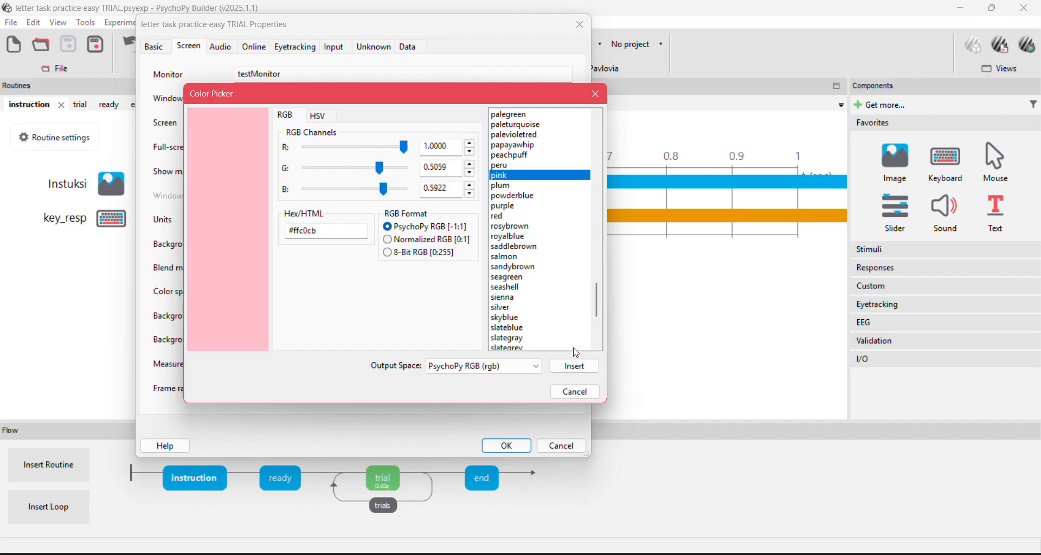
{"action": "left_click", "coordinate": [570, 366]}
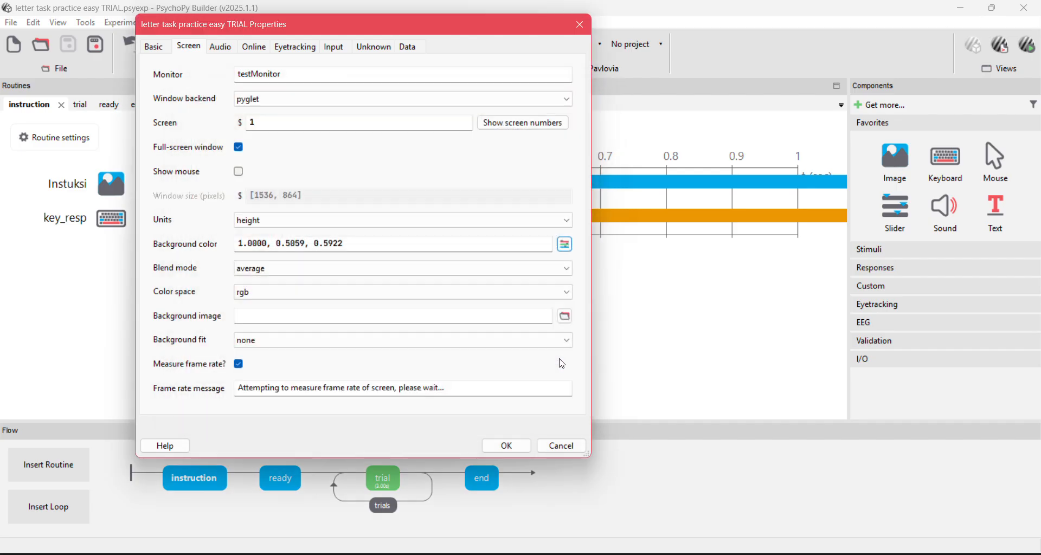
{"action": "left_click", "coordinate": [240, 249]}
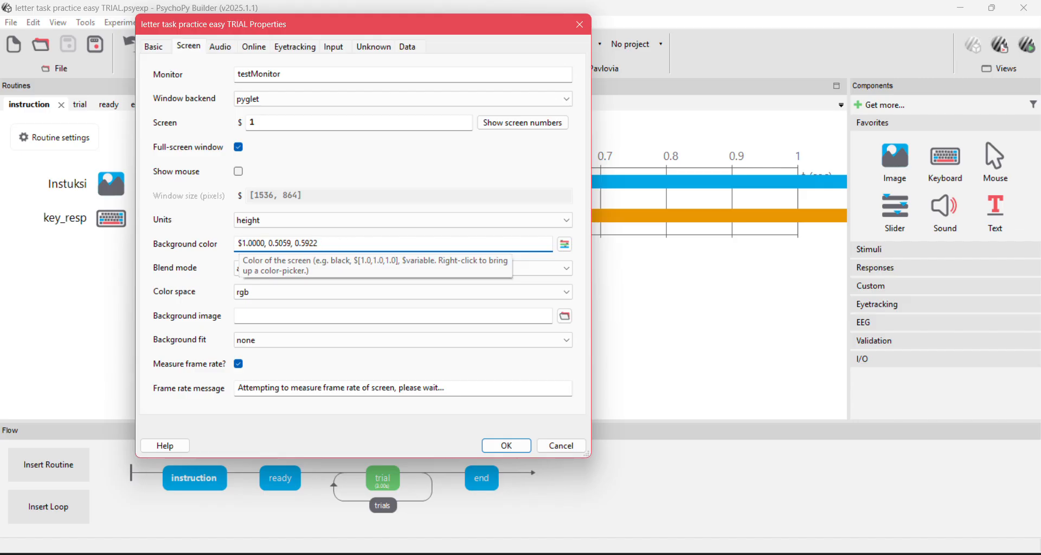
{"action": "type", "text": "$["}
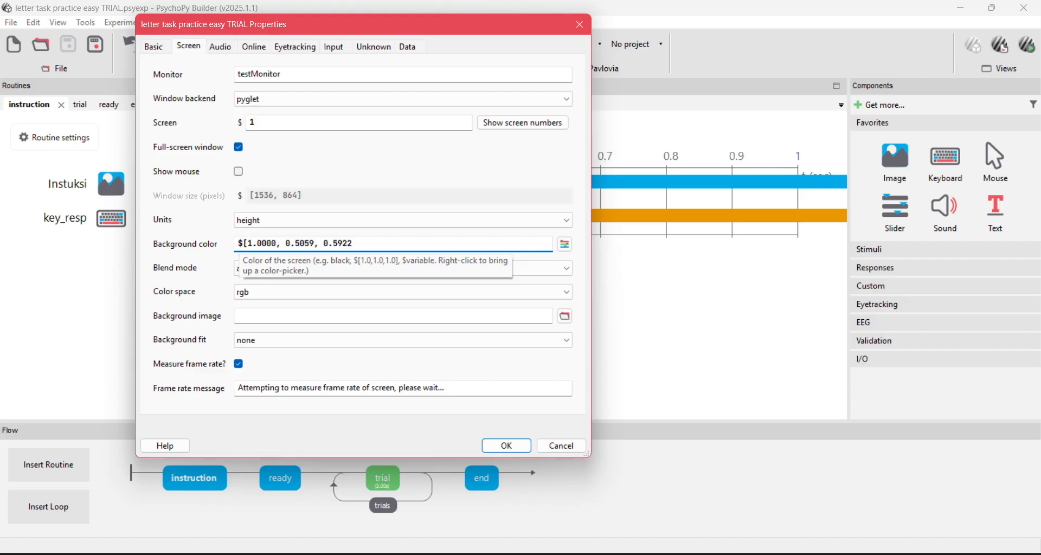
{"action": "left_click", "coordinate": [368, 244]}
{"action": "type", "text": "]"}
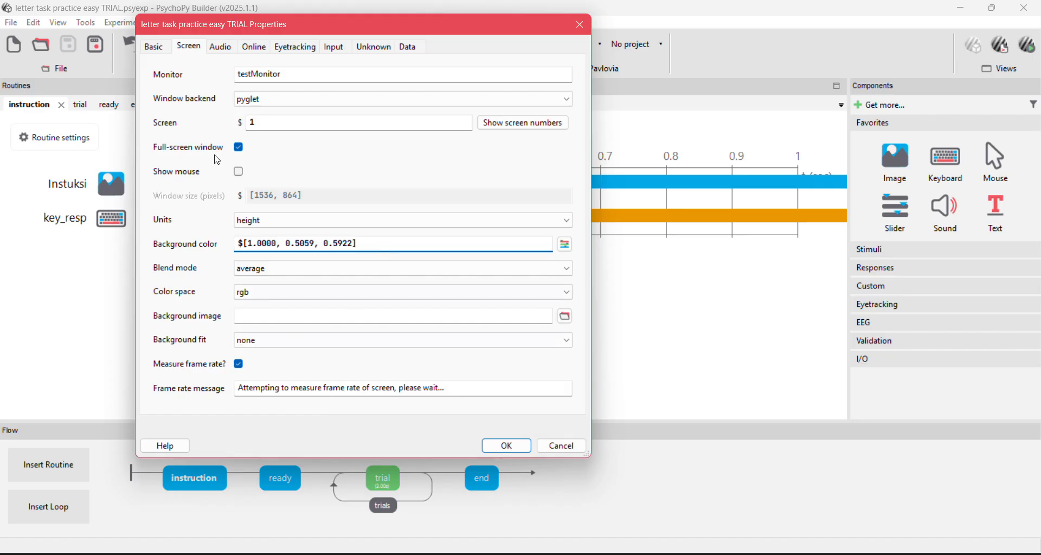
{"action": "left_click", "coordinate": [239, 172]}
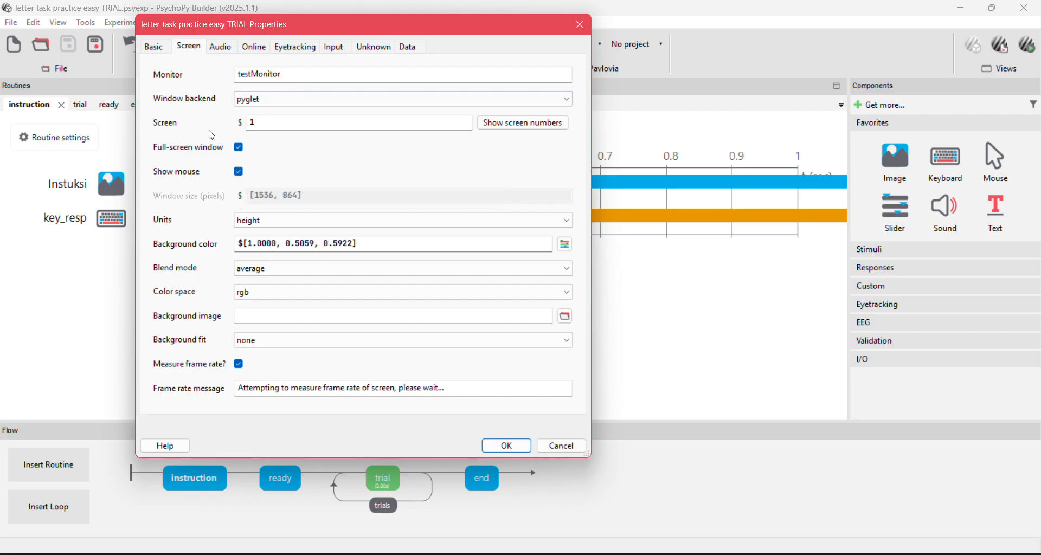
Add a fourth placeholder, _%s, to the format string of the experiment's data filename
{"action": "left_click", "coordinate": [219, 48]}
{"action": "left_click", "coordinate": [263, 50]}
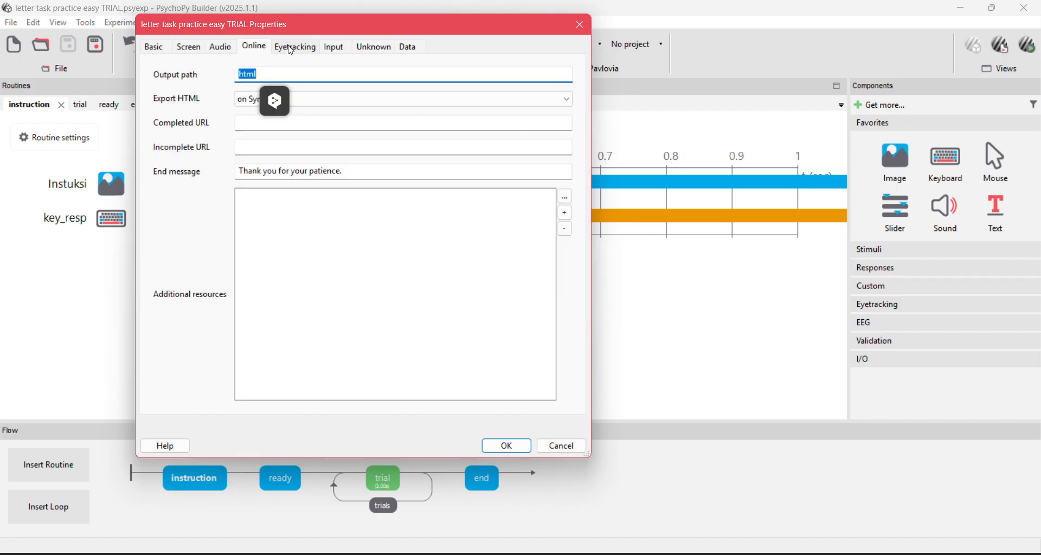
{"action": "left_click", "coordinate": [303, 49]}
{"action": "left_click", "coordinate": [341, 50]}
{"action": "left_click", "coordinate": [367, 53]}
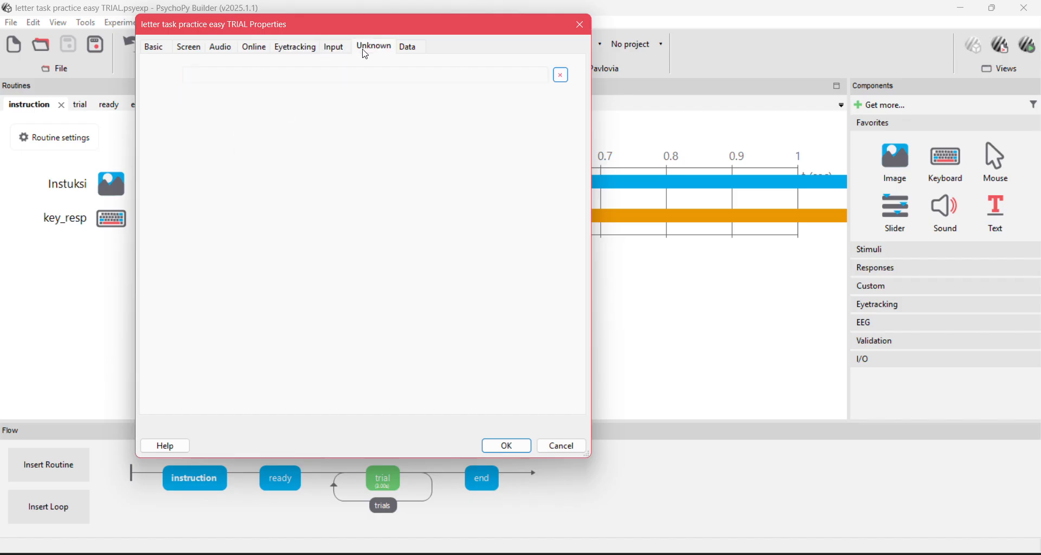
{"action": "left_click", "coordinate": [408, 49]}
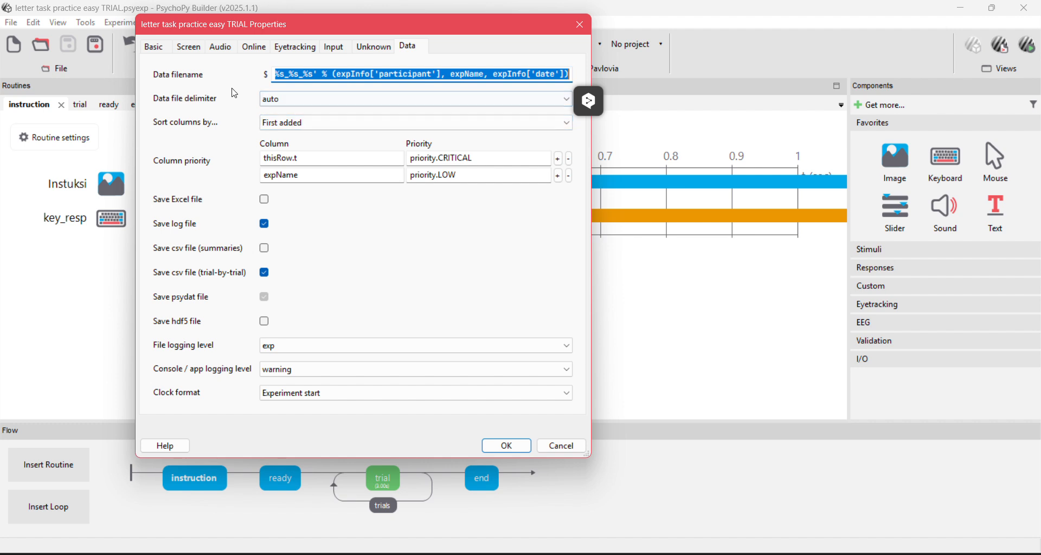
{"action": "left_click", "coordinate": [316, 73]}
{"action": "type", "text": "_"}
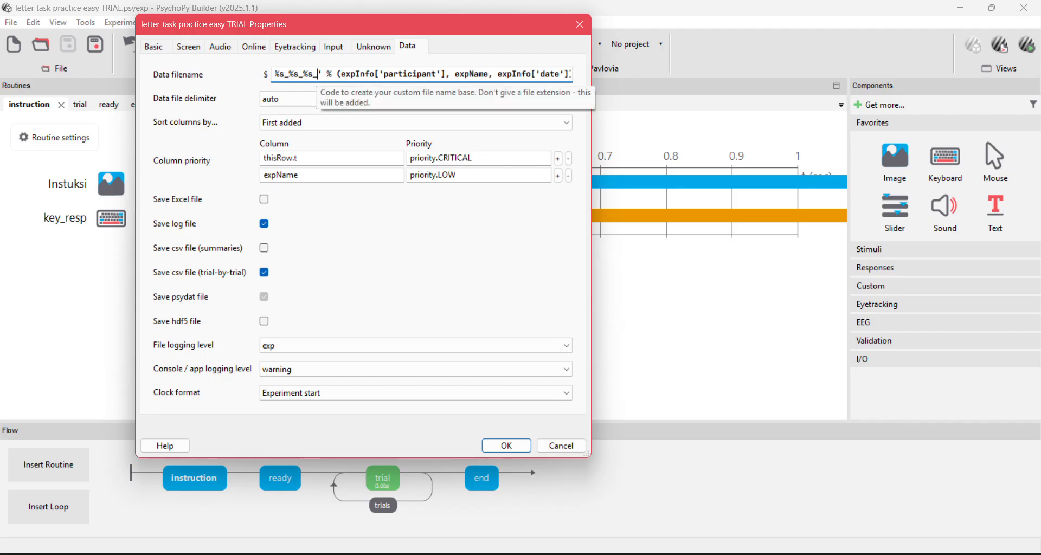
{"action": "type", "text": "%s"}
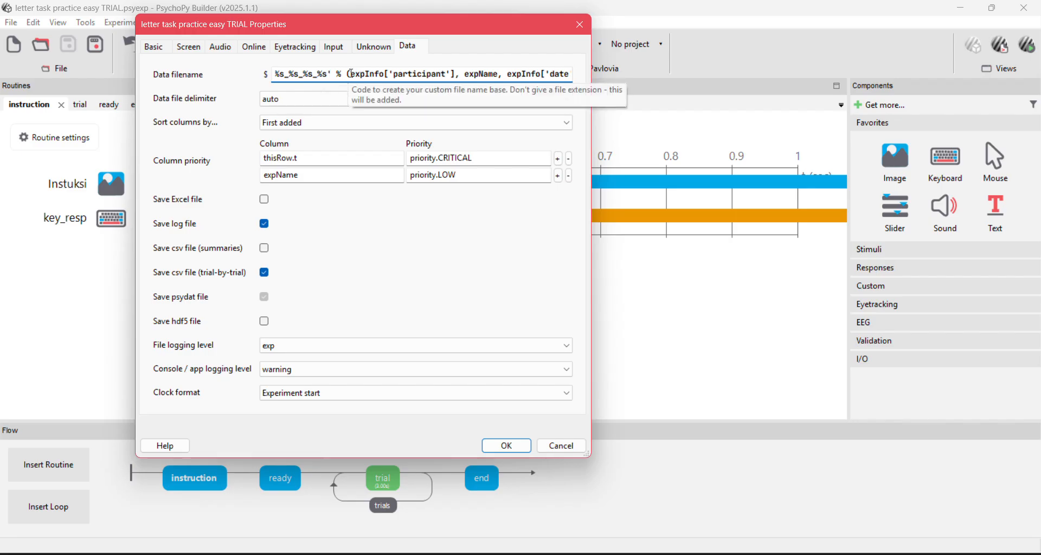
Duplicate the expInfo['participant'] argument before expName in the data filename expression
{"action": "left_click_drag", "start_coordinate": [351, 74], "coordinate": [459, 76]}
{"action": "key", "text": "BackSpace"}
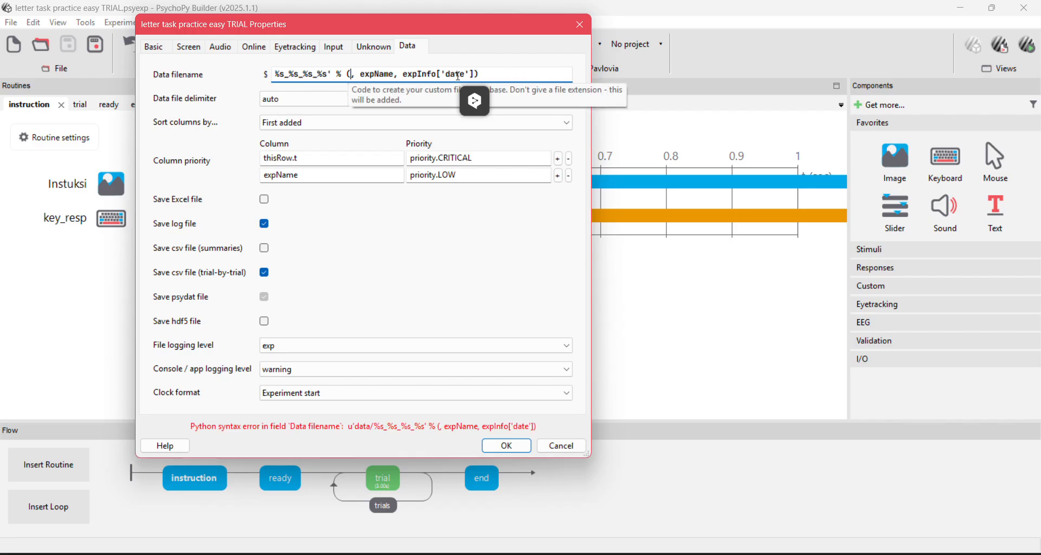
{"action": "key", "text": "ctrl+z"}
{"action": "key", "text": "ctrl+c"}
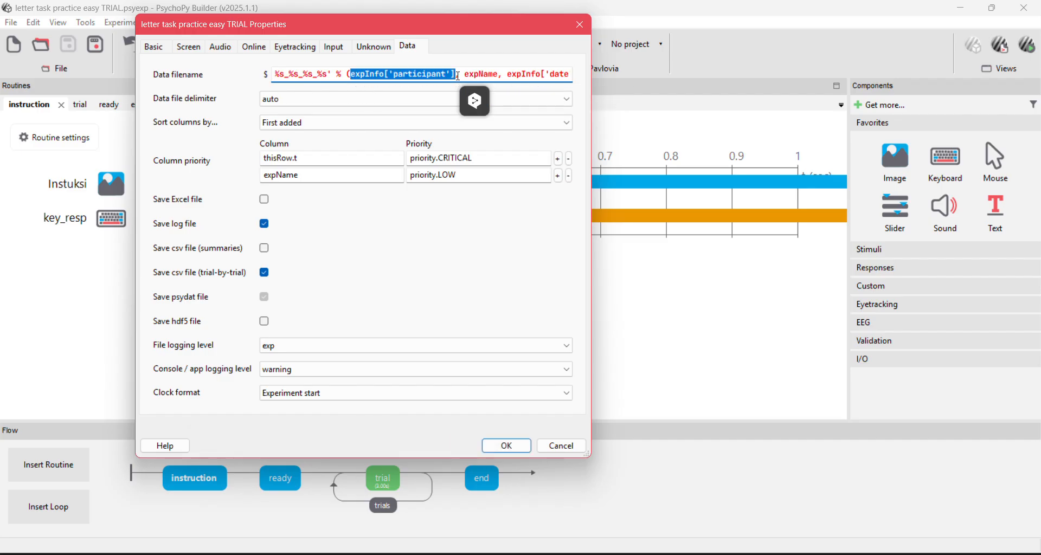
{"action": "left_click", "coordinate": [467, 75]}
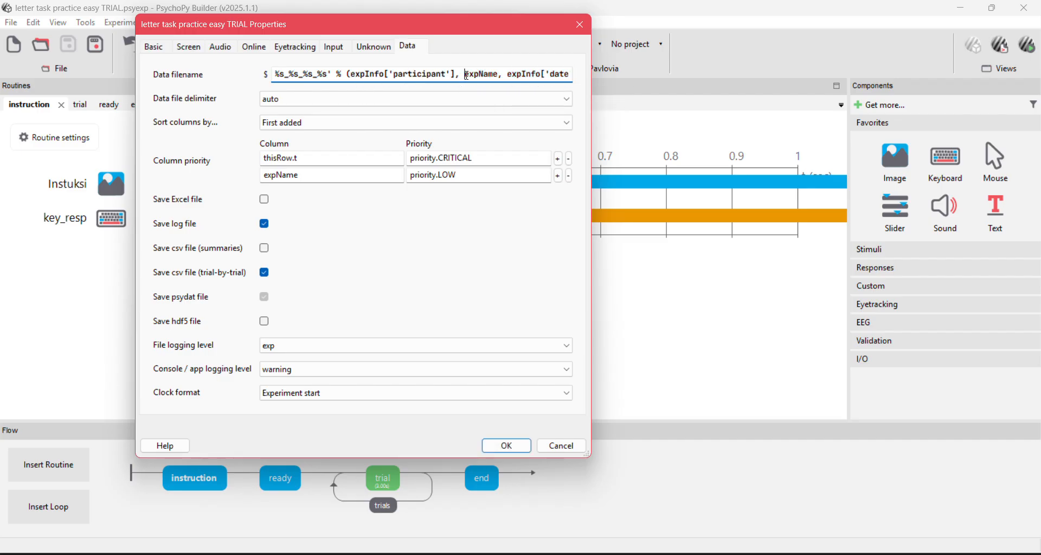
{"action": "key", "text": "ctrl+v"}
{"action": "type", "text": ","}
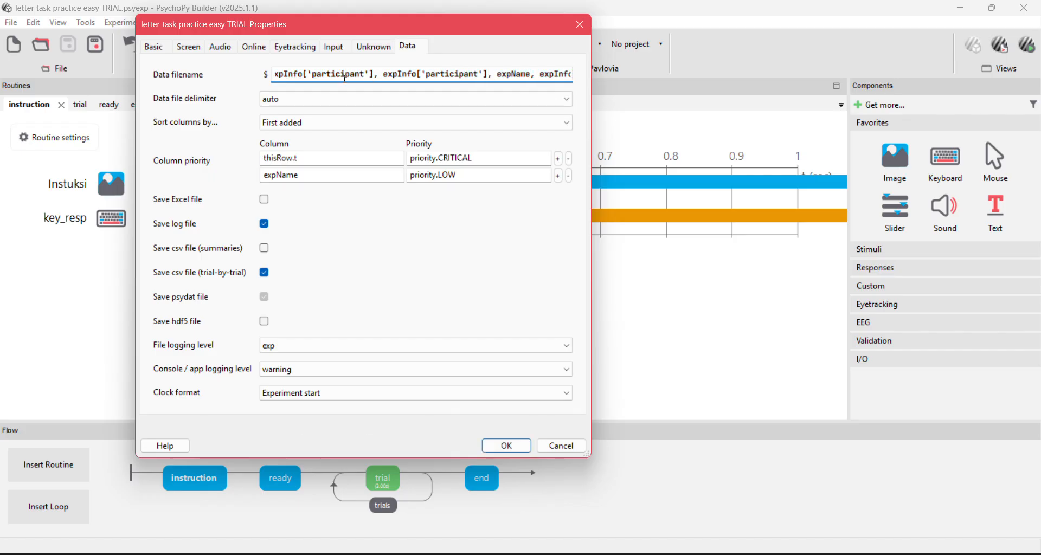
Change the two expInfo keys in the data filename to 'partisipan' and 'sesi', and apply the experiment settings
{"action": "left_click_drag", "start_coordinate": [365, 76], "coordinate": [339, 79]}
{"action": "type", "text": "sipan"}
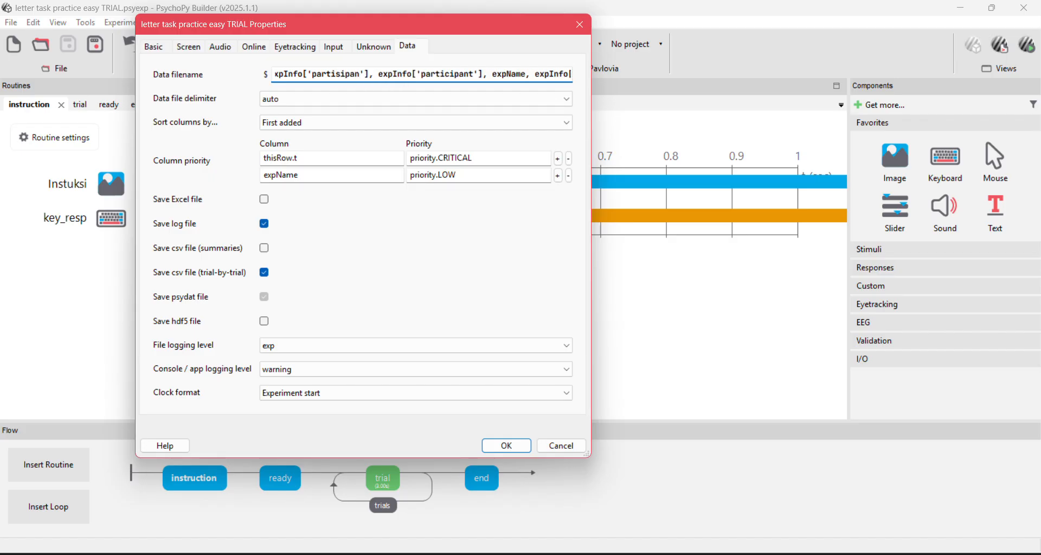
{"action": "left_click_drag", "start_coordinate": [423, 74], "coordinate": [474, 74]}
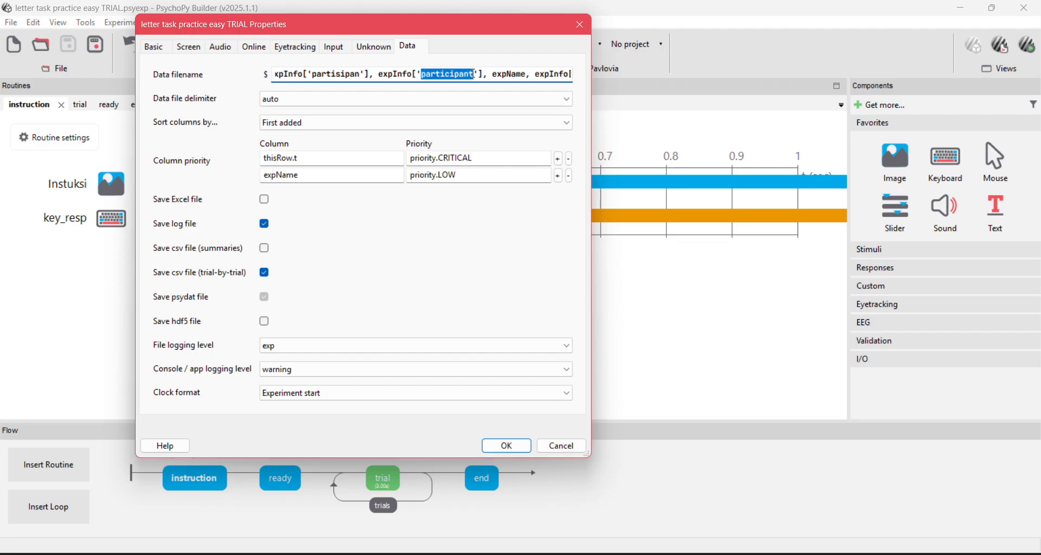
{"action": "type", "text": "sesi"}
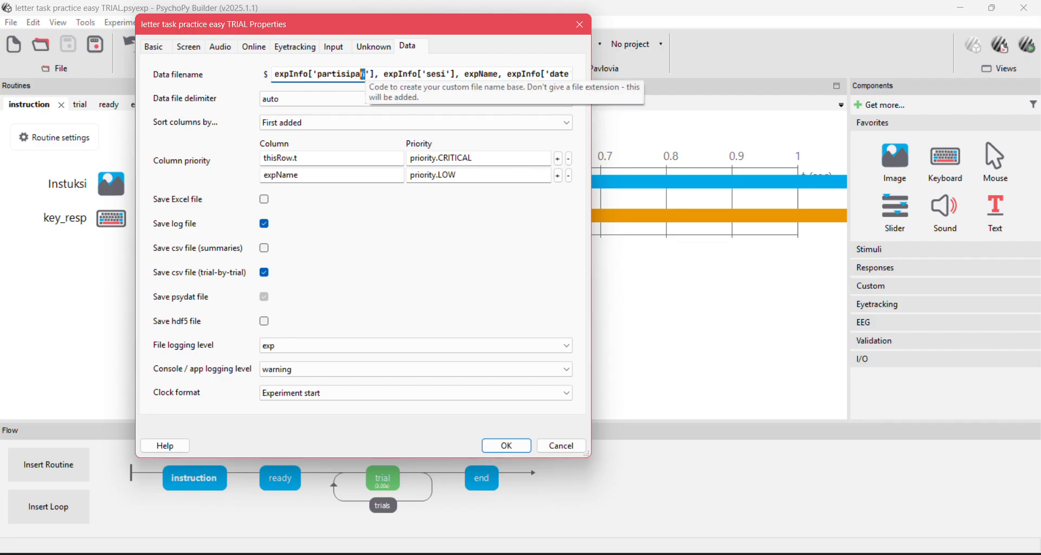
{"action": "left_click", "coordinate": [280, 75]}
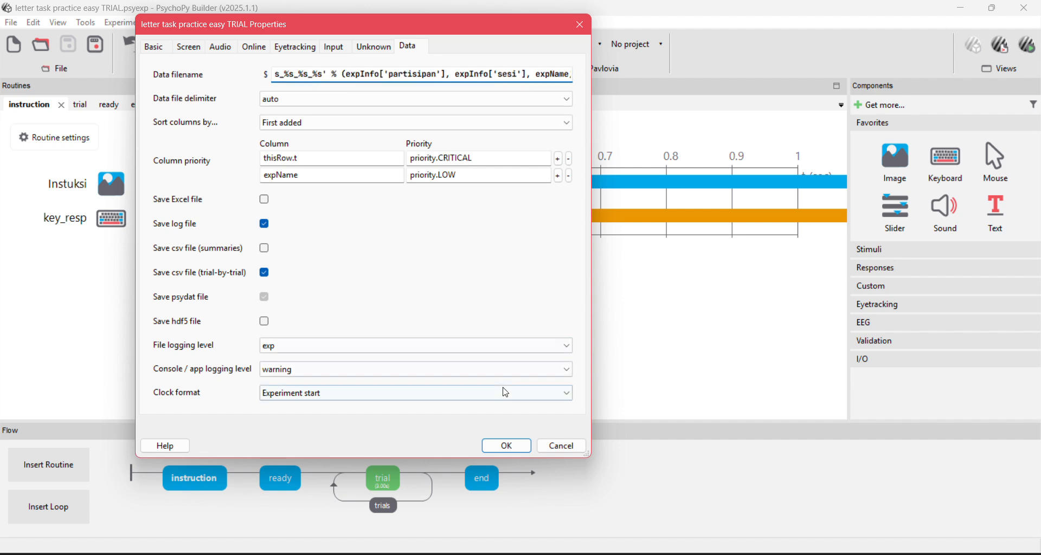
{"action": "left_click", "coordinate": [506, 445]}
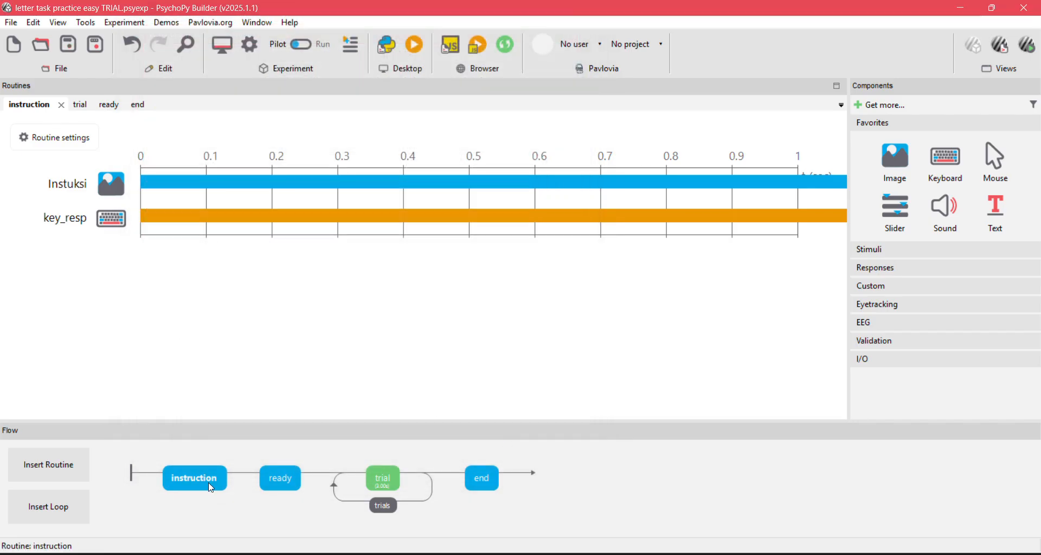
Set the image file of the instruction routine's Instuksi component to instruksi letter E easy.png
{"action": "double_click", "coordinate": [105, 187]}
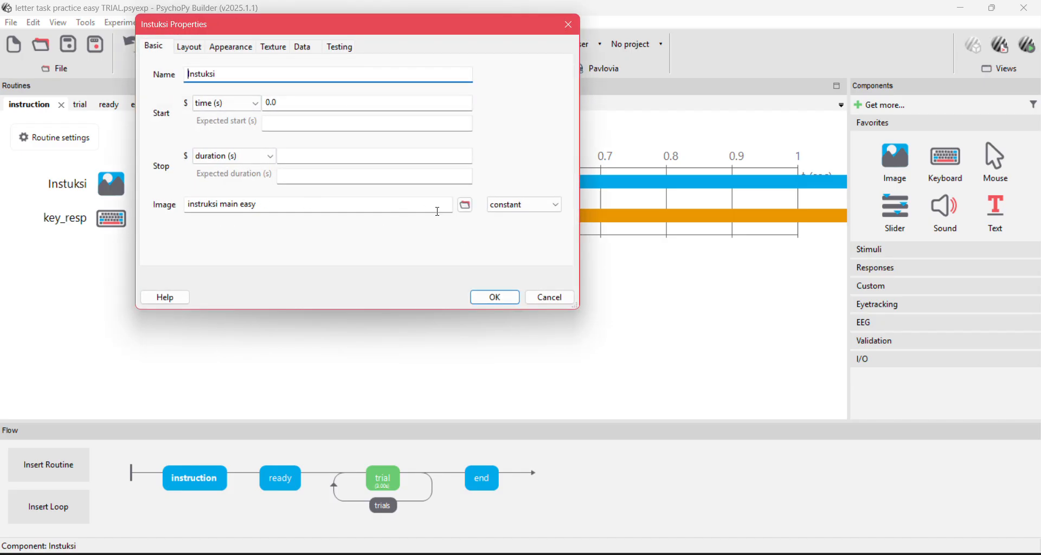
{"action": "left_click", "coordinate": [466, 206]}
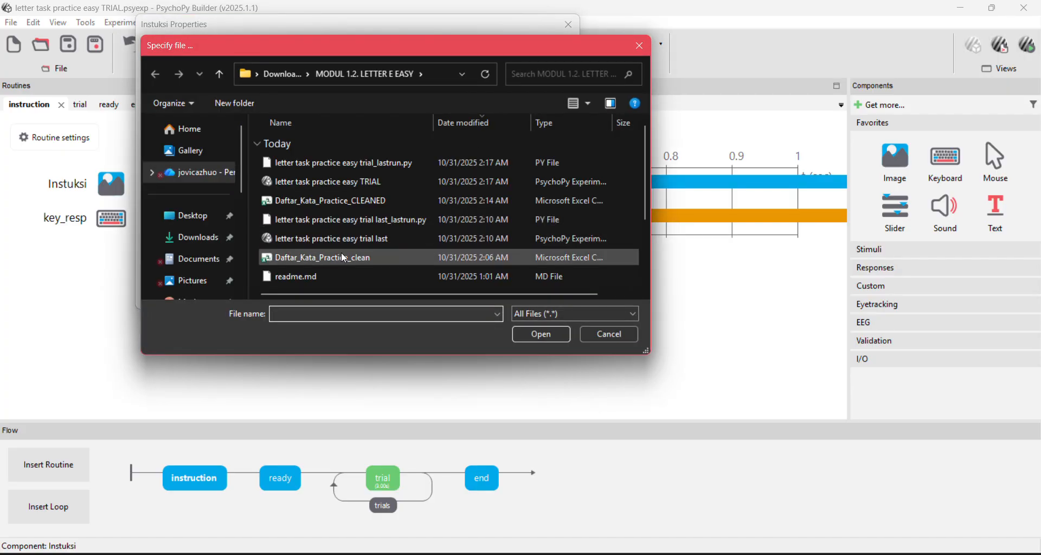
{"action": "scroll", "coordinate": [344, 258], "scroll_direction": "down", "scroll_amount": 2}
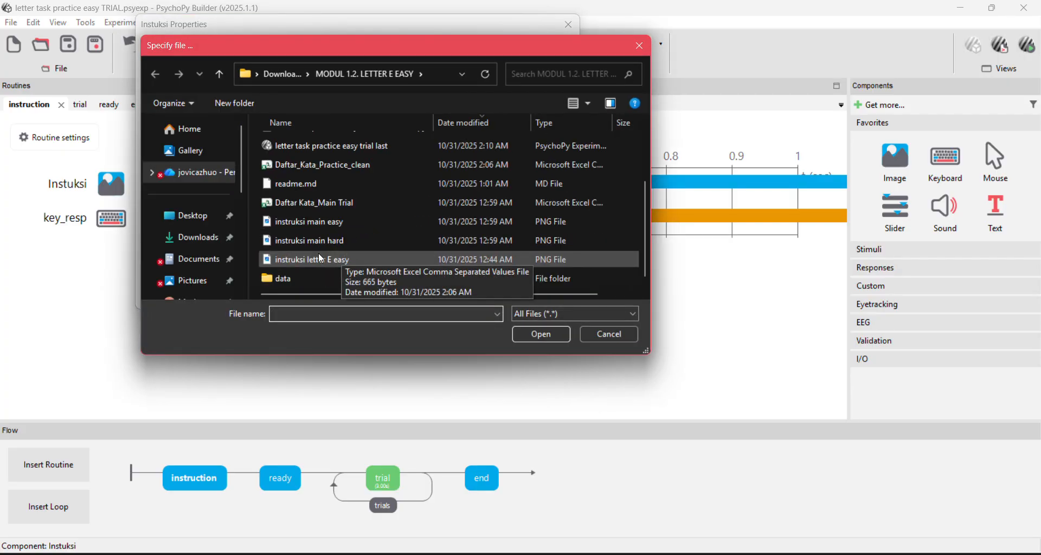
{"action": "left_click", "coordinate": [302, 259]}
{"action": "left_click", "coordinate": [541, 334]}
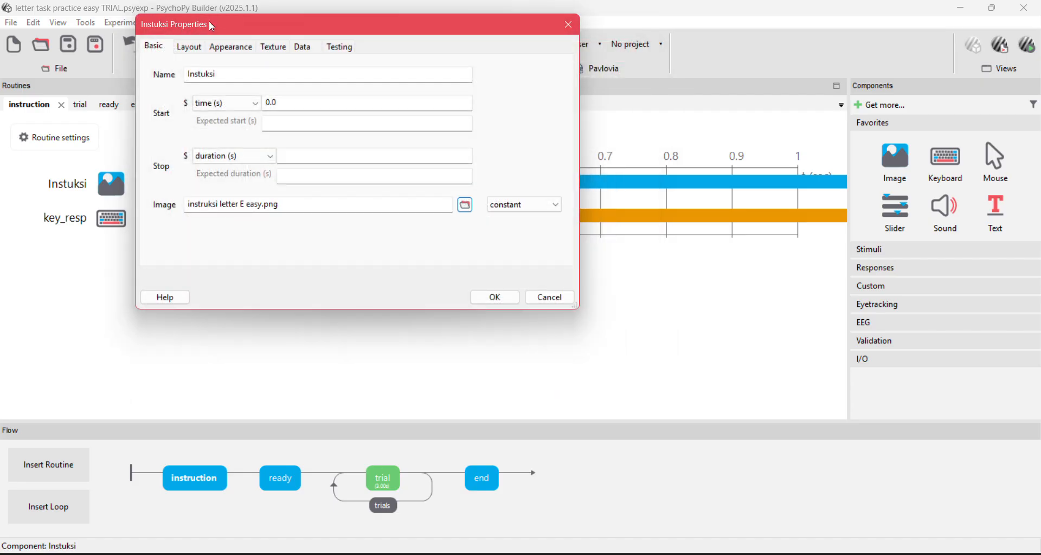
Set the instruction image's size to (1.5,0.9), apply its properties, and review the settings of the key_resp keyboard component
{"action": "left_click", "coordinate": [198, 45]}
{"action": "left_click", "coordinate": [256, 73]}
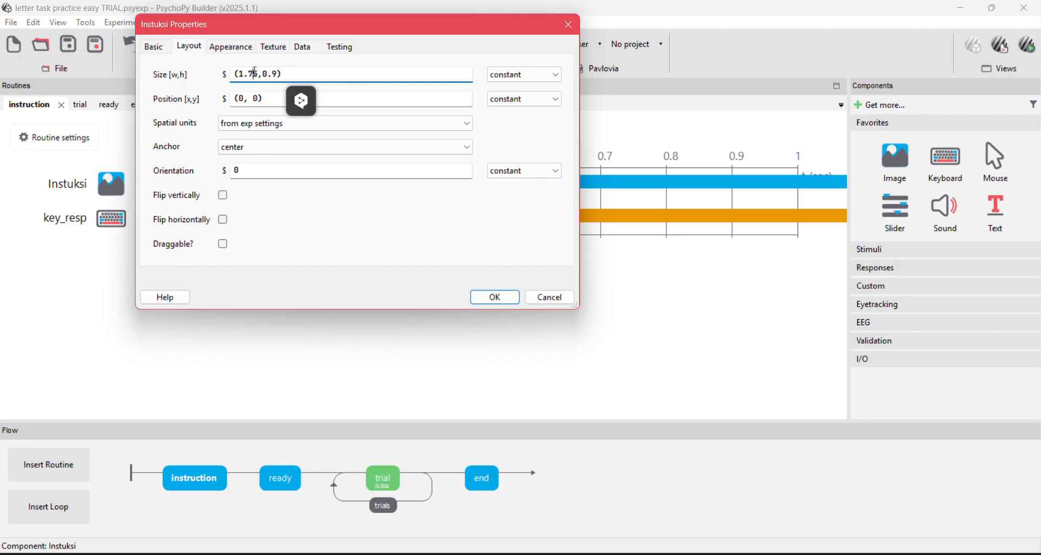
{"action": "key", "text": "BackSpace"}
{"action": "key", "text": "BackSpace"}
{"action": "type", "text": "5"}
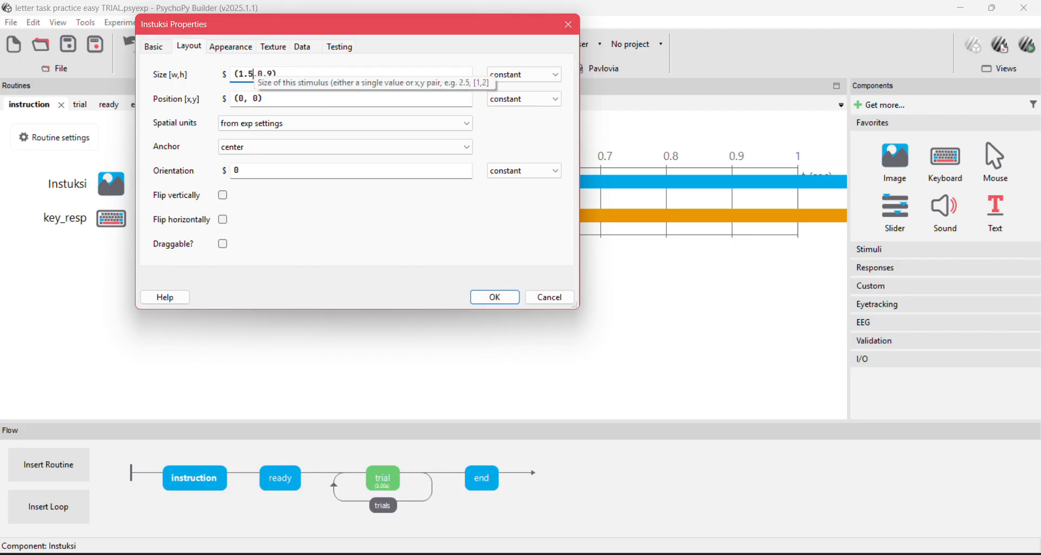
{"action": "left_click", "coordinate": [237, 47]}
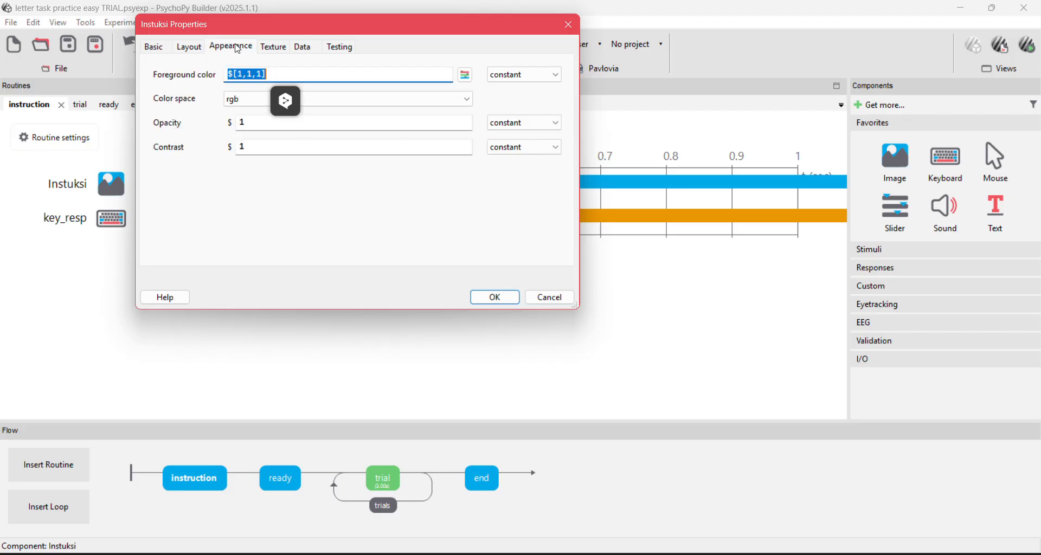
{"action": "left_click", "coordinate": [275, 47]}
{"action": "left_click", "coordinate": [303, 48]}
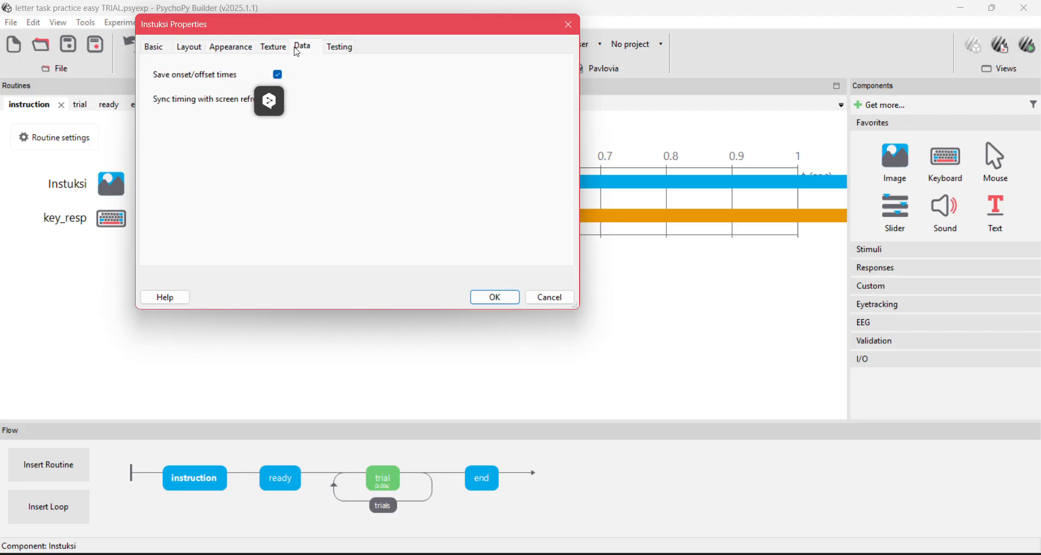
{"action": "left_click", "coordinate": [349, 48]}
{"action": "left_click", "coordinate": [497, 296]}
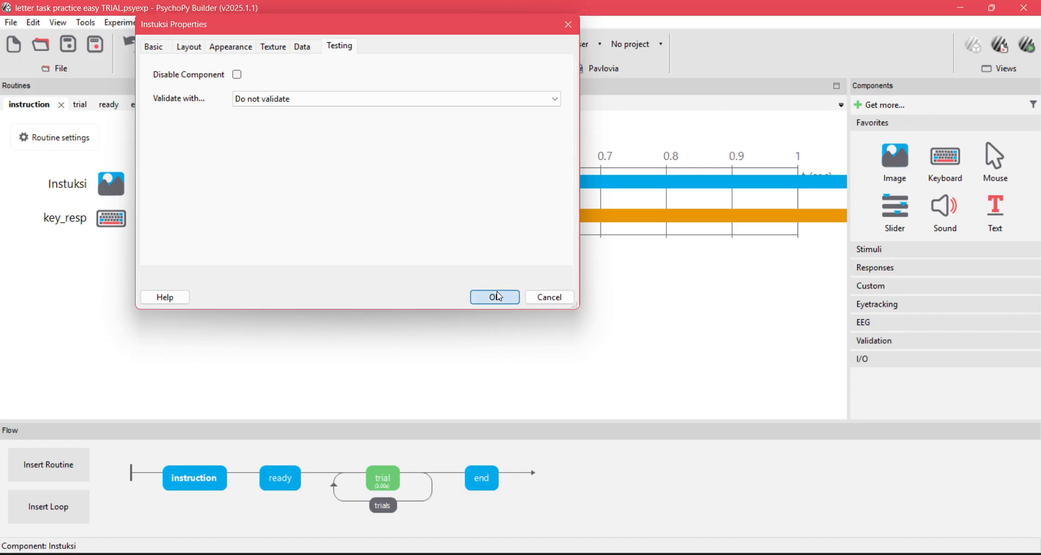
{"action": "left_click", "coordinate": [105, 228]}
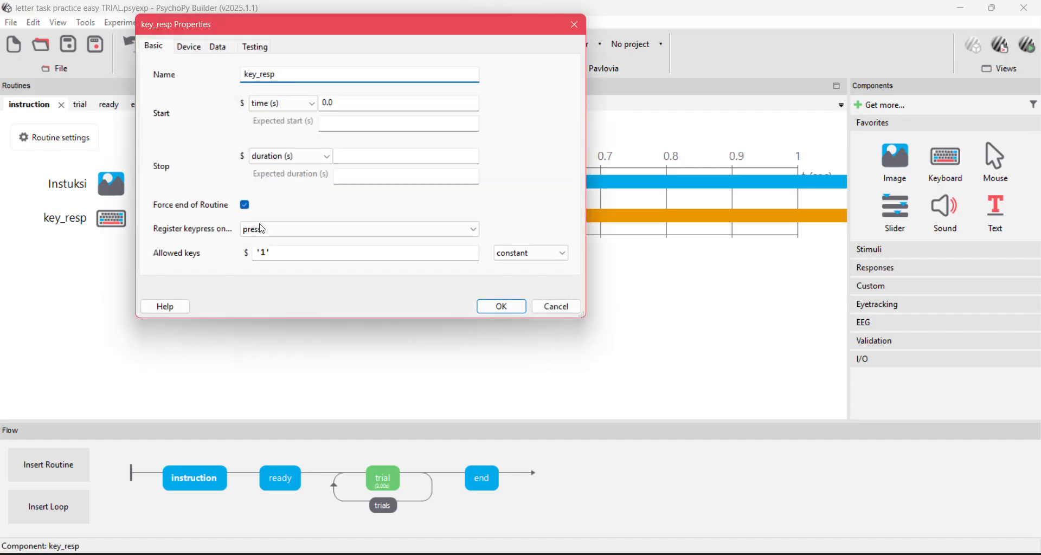
{"action": "left_click", "coordinate": [514, 306]}
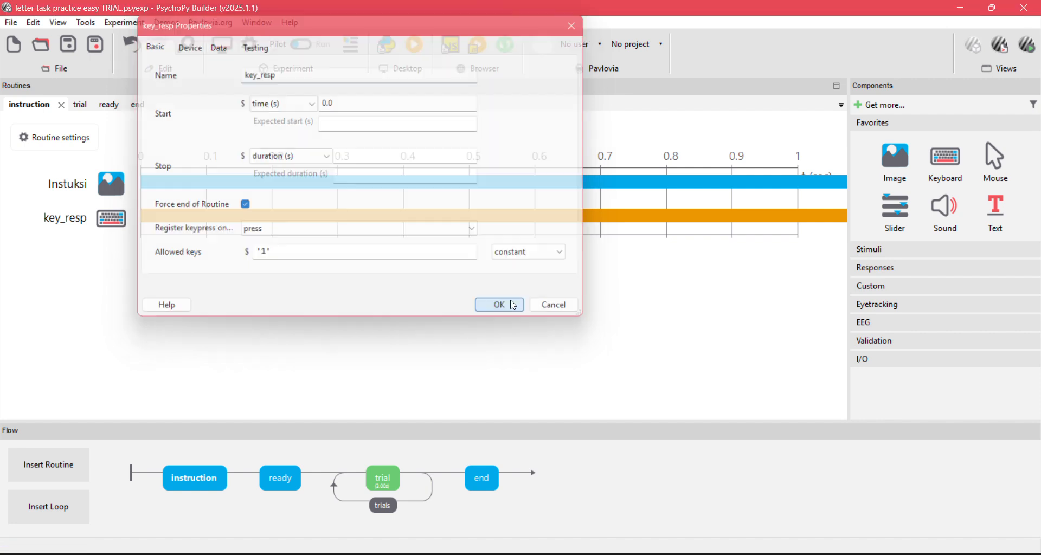
Replace the ready routine's text with "WAKTU ANDA TERBATAS", a blank line, and "KLIK '1' UNTUK MEMULAI"
{"action": "left_click", "coordinate": [286, 482]}
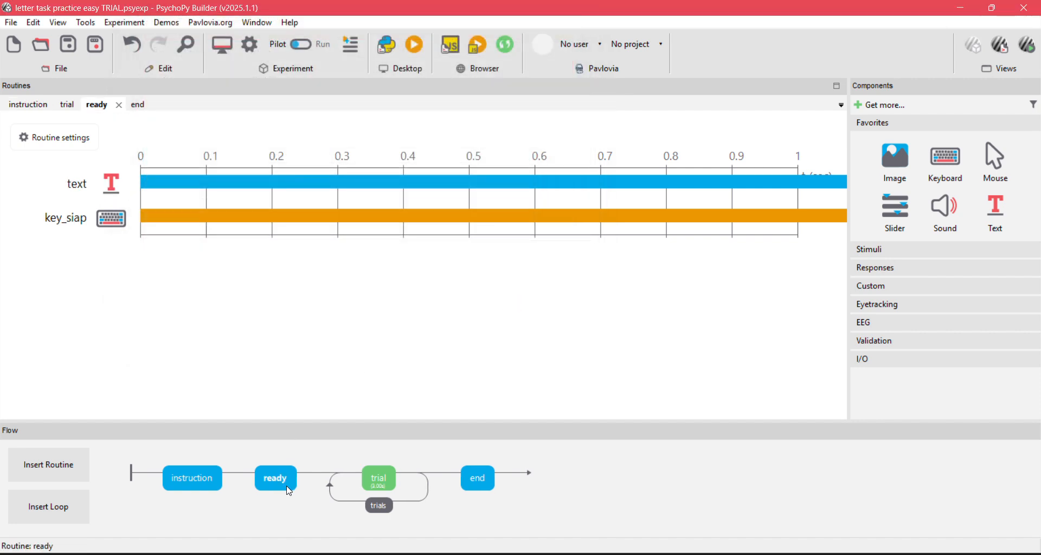
{"action": "left_click", "coordinate": [115, 190]}
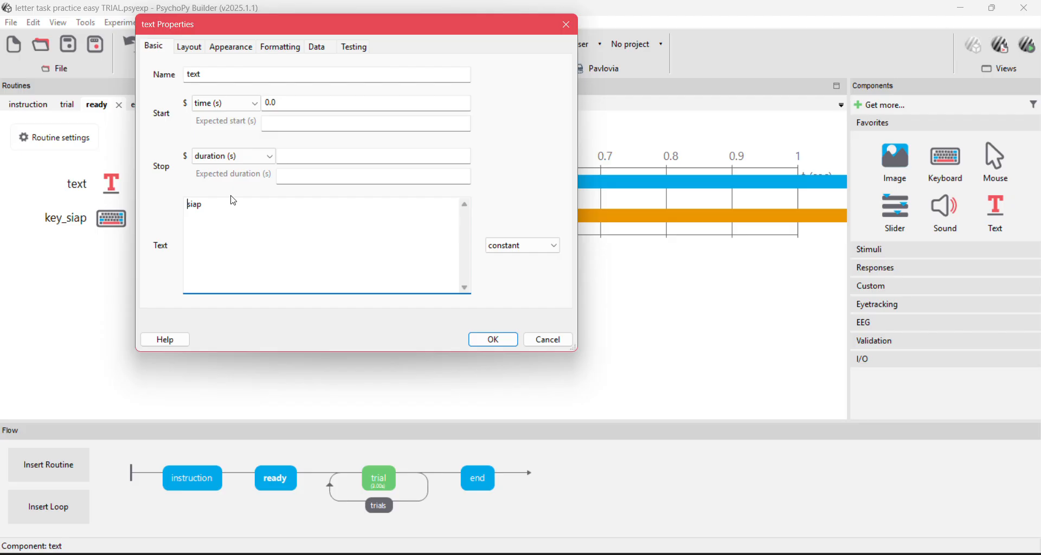
{"action": "double_click", "coordinate": [222, 205]}
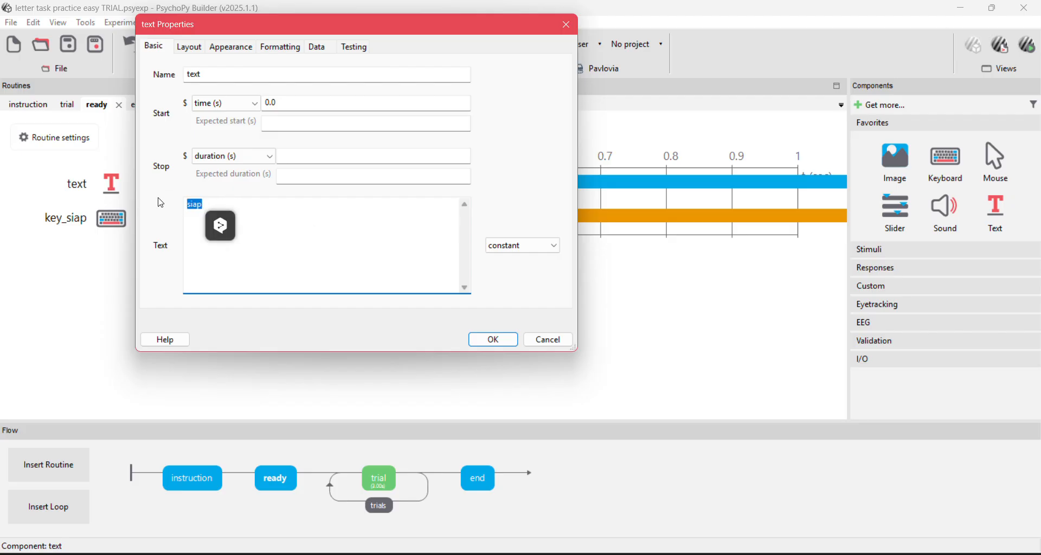
{"action": "type", "text": "WAKTU AN"}
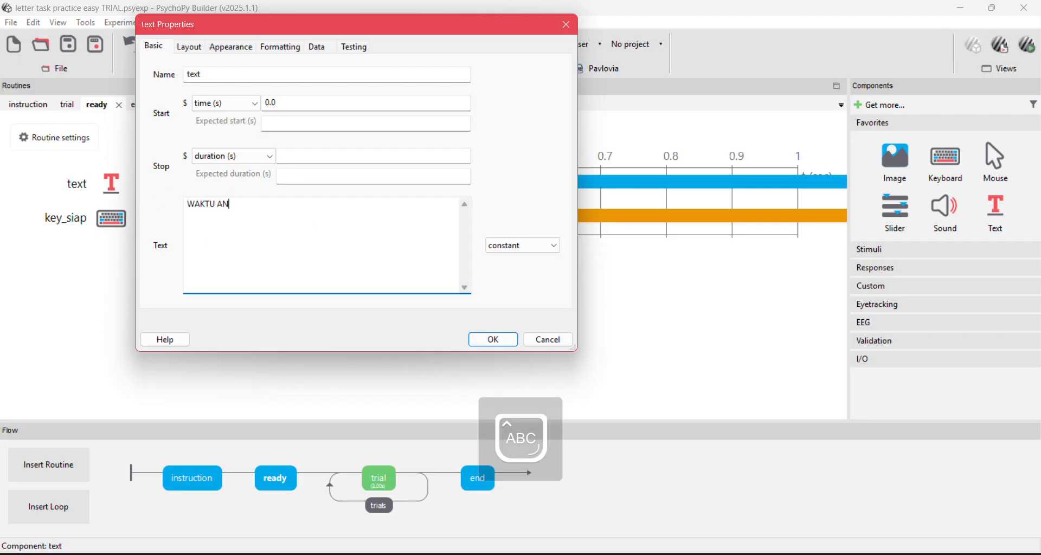
{"action": "type", "text": "DA TERBATAS"}
{"action": "key", "text": "Return"}
{"action": "key", "text": "Return"}
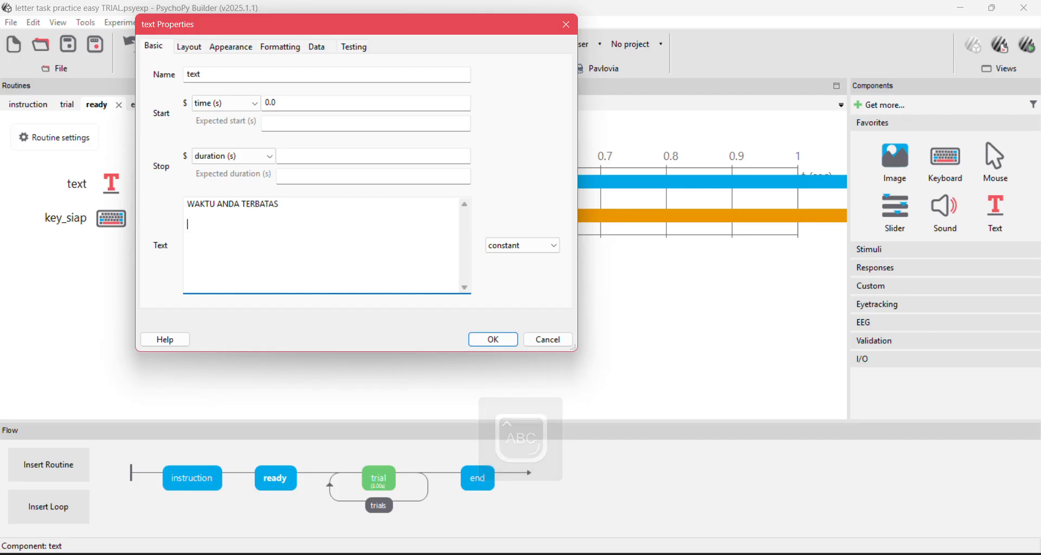
{"action": "type", "text": "KLIK '1' UNTUK MEMULAI"}
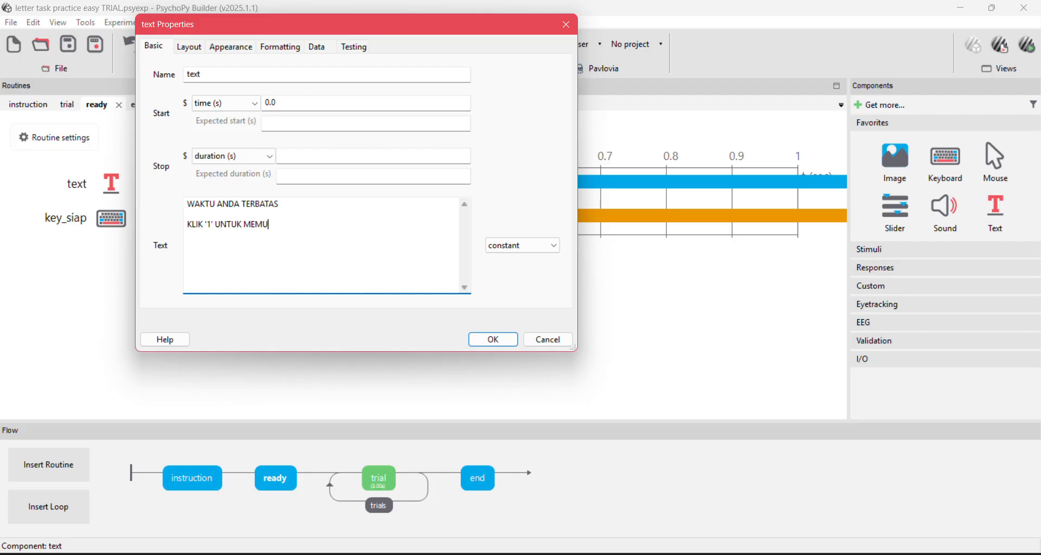
Set the ready text's foreground color to black, written as $[-1.0000, -1.0000, -1.0000]
{"action": "left_click", "coordinate": [194, 48]}
{"action": "left_click", "coordinate": [234, 47]}
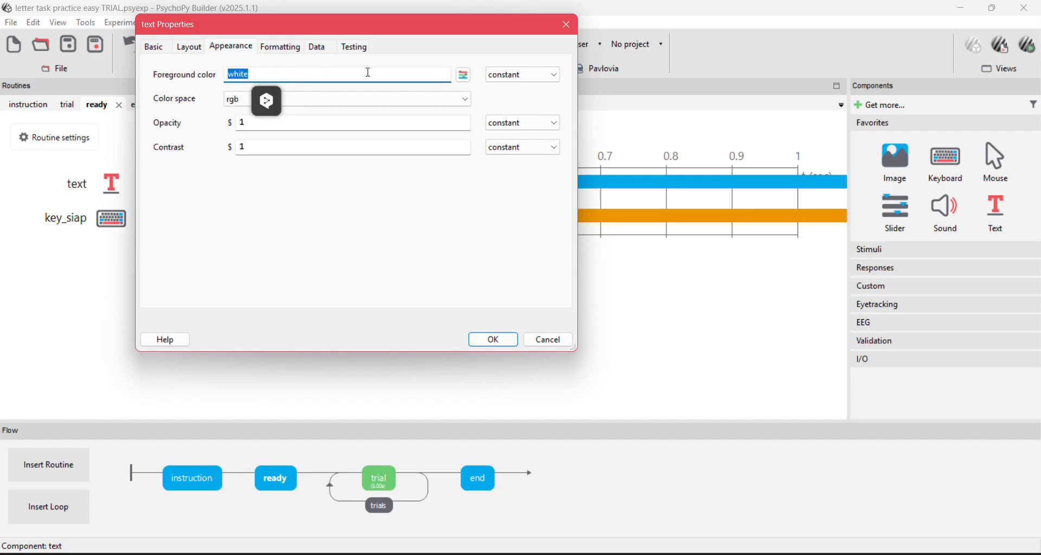
{"action": "left_click", "coordinate": [464, 77]}
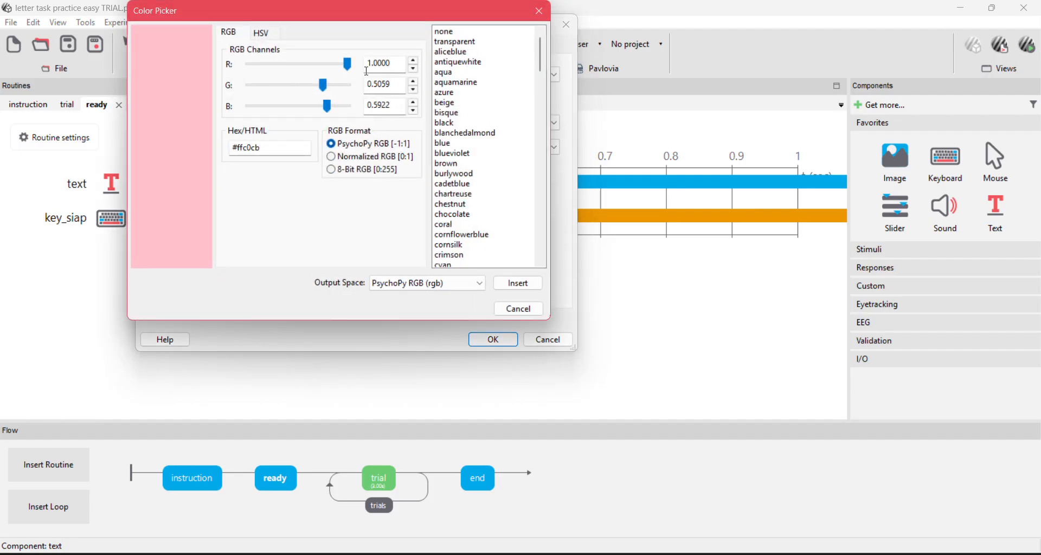
{"action": "left_click", "coordinate": [451, 125]}
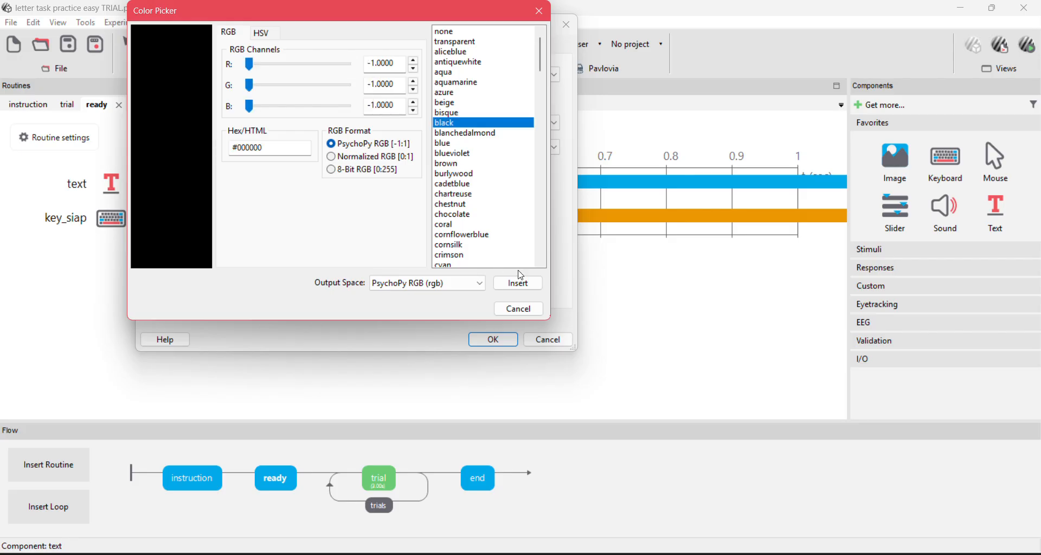
{"action": "left_click", "coordinate": [529, 284]}
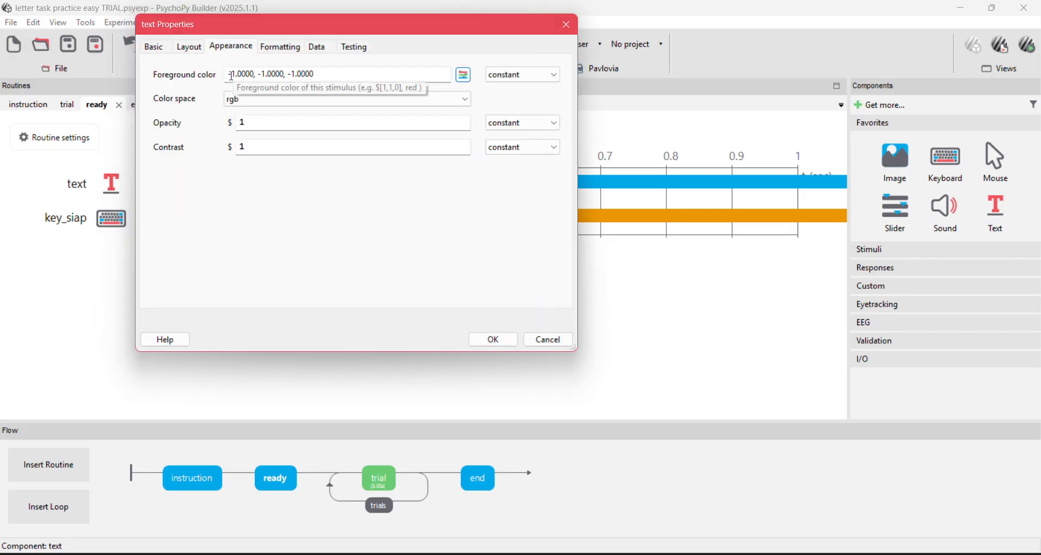
{"action": "left_click", "coordinate": [230, 75]}
{"action": "type", "text": "$"}
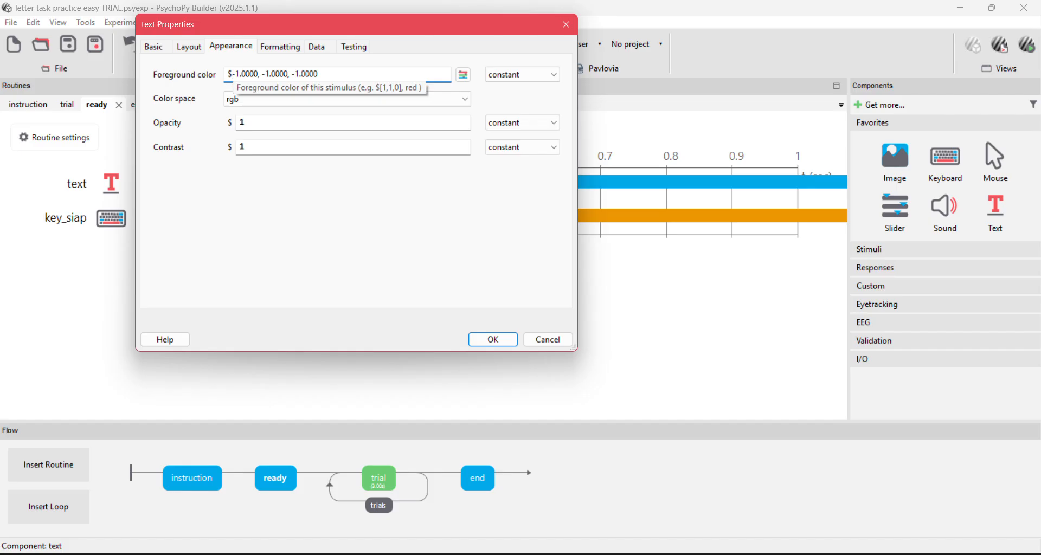
{"action": "type", "text": "["}
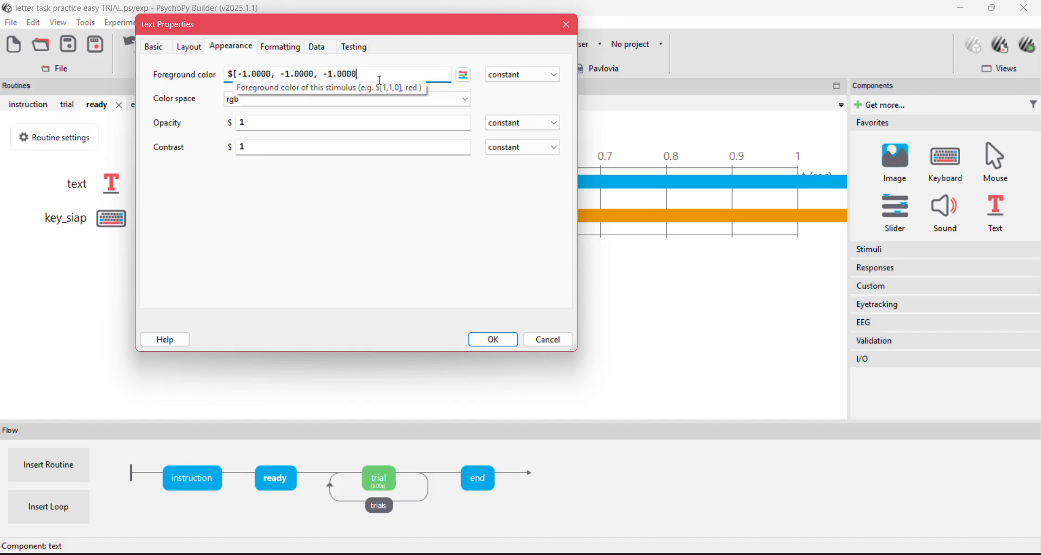
Set the ready text's font to Times New Roman, apply its properties, and review the key_siap keyboard settings
{"action": "left_click", "coordinate": [278, 54]}
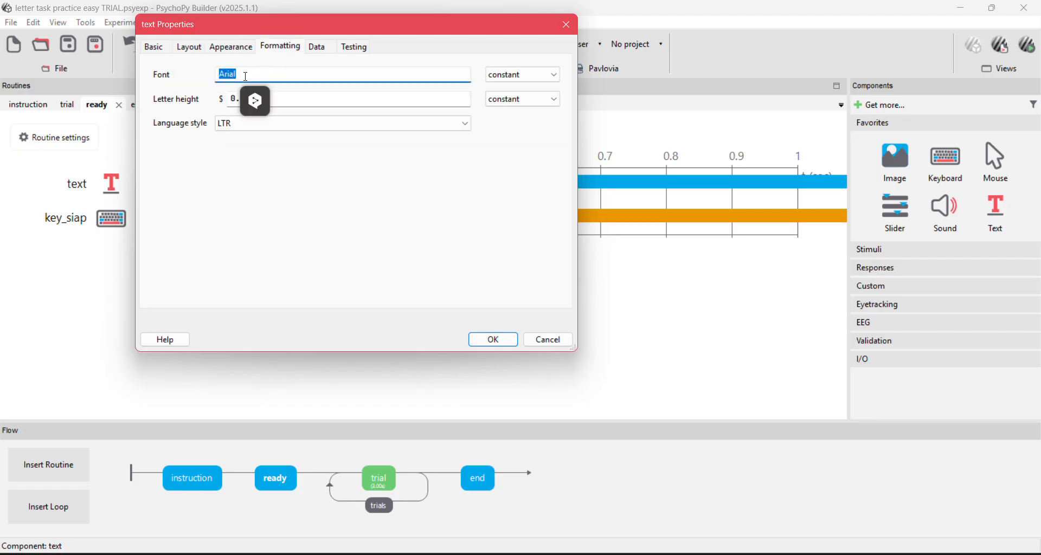
{"action": "left_click", "coordinate": [247, 76]}
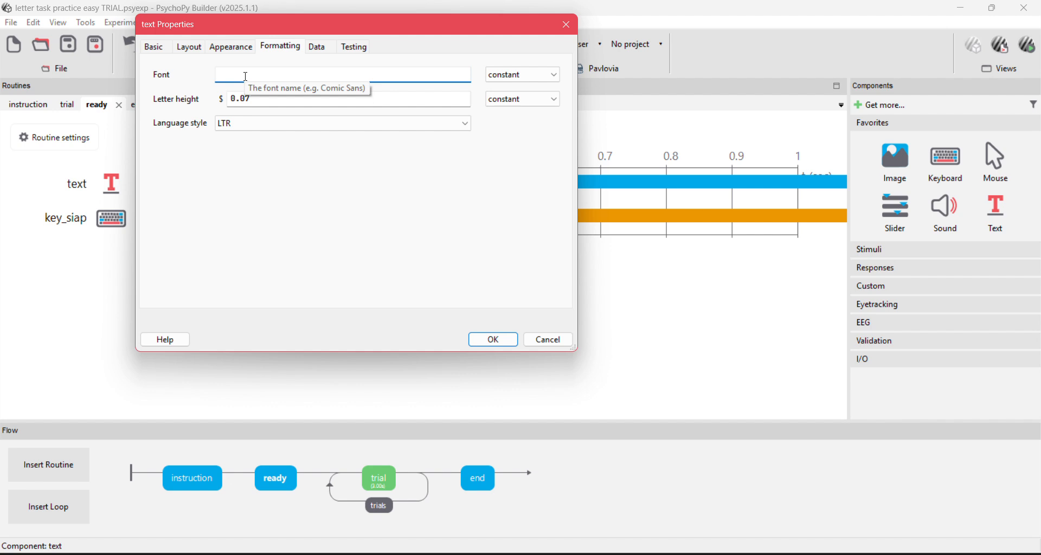
{"action": "type", "text": "tR"}
{"action": "key", "text": "Caps_Lock"}
{"action": "key", "text": "Caps_Lock"}
{"action": "key", "text": "Caps_Lock"}
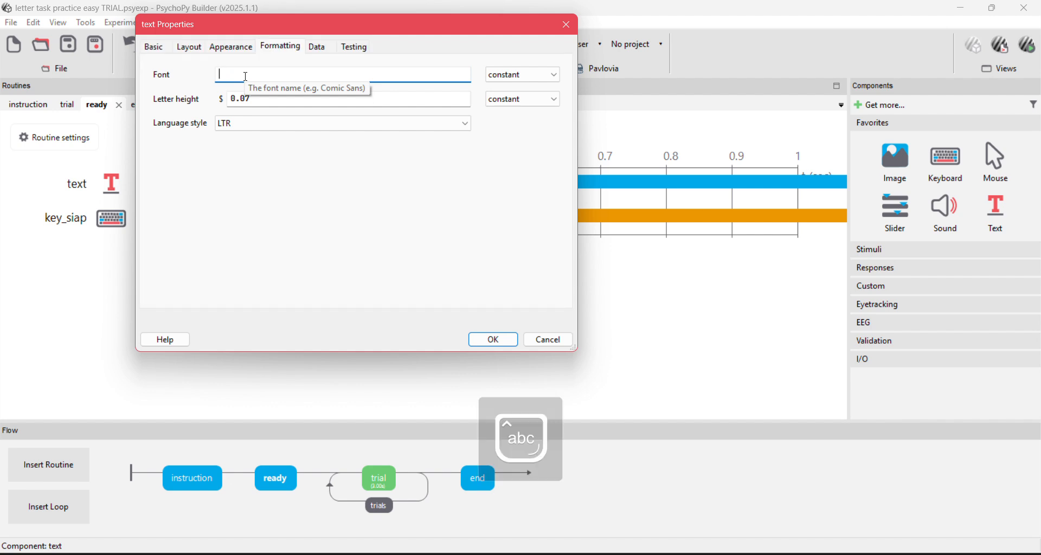
{"action": "type", "text": "Time"}
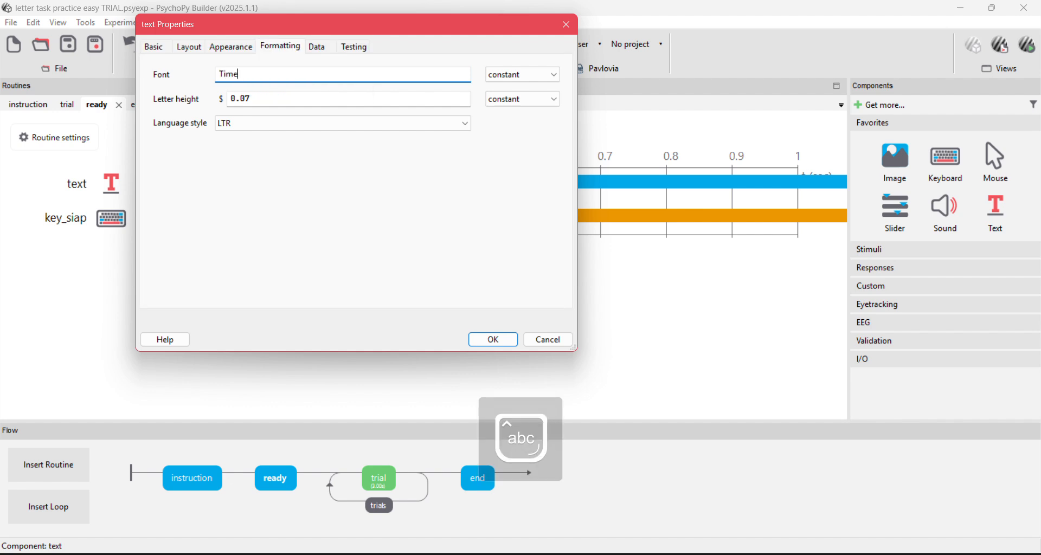
{"action": "type", "text": "s New Roman"}
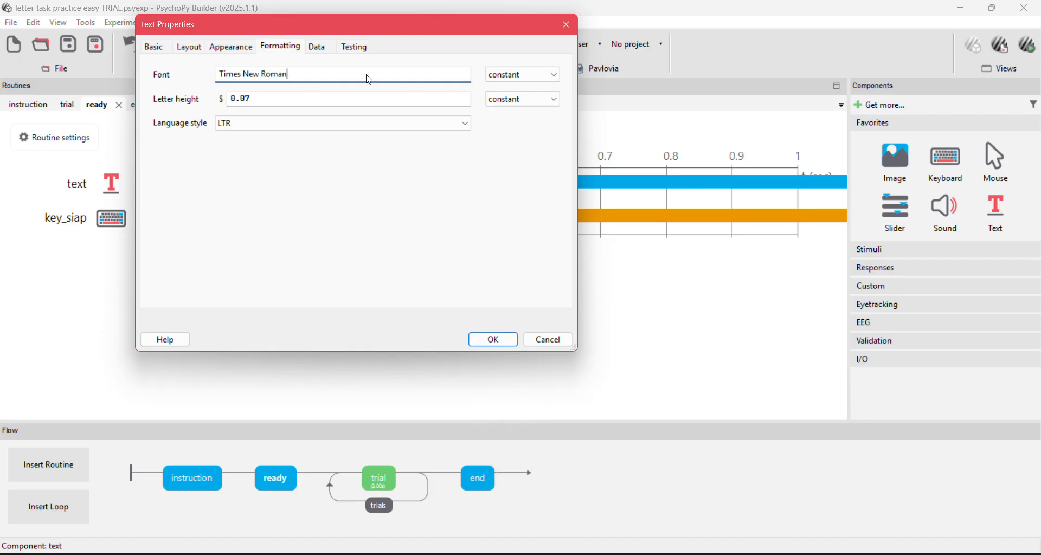
{"action": "left_click", "coordinate": [493, 342]}
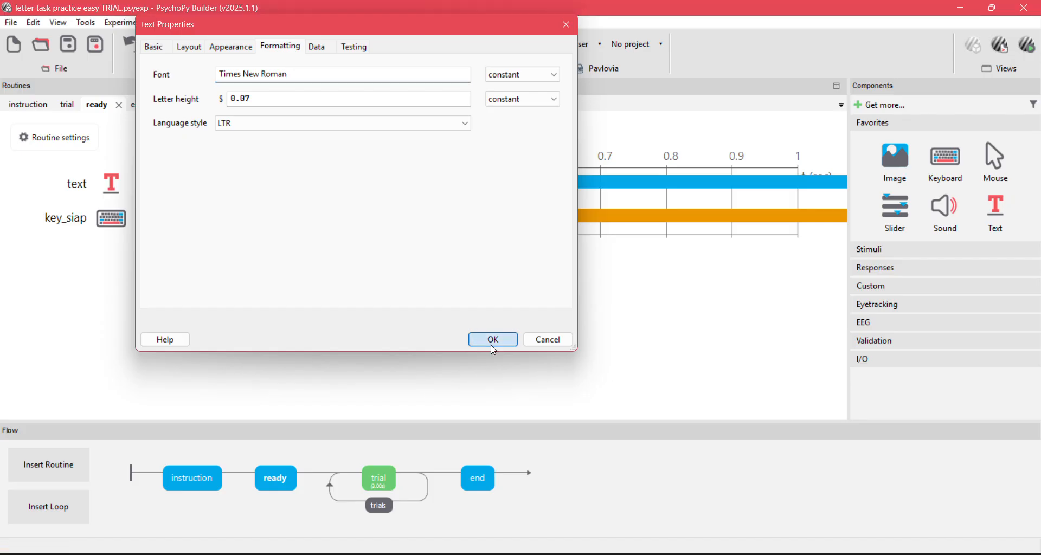
{"action": "left_click", "coordinate": [119, 222]}
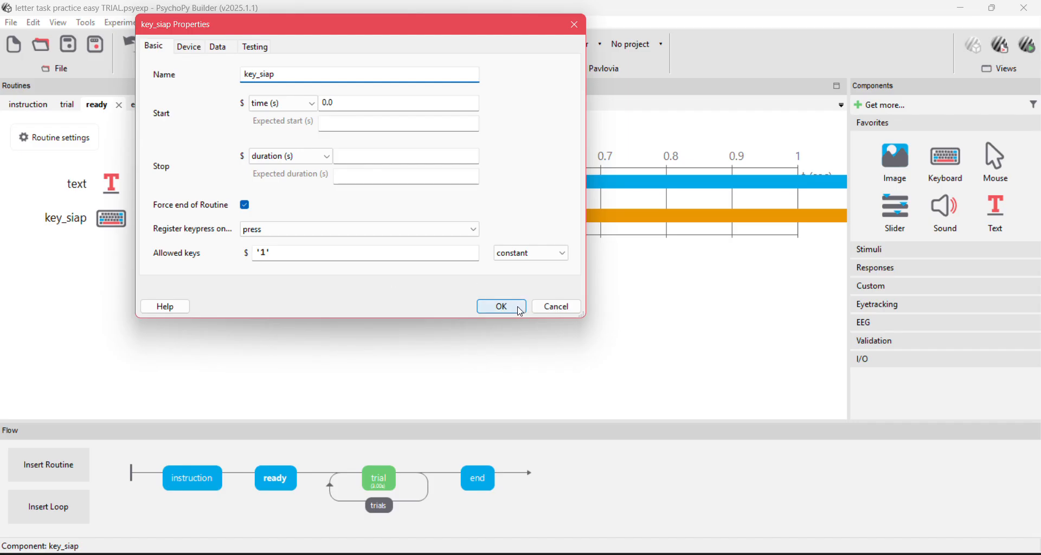
{"action": "left_click", "coordinate": [502, 307]}
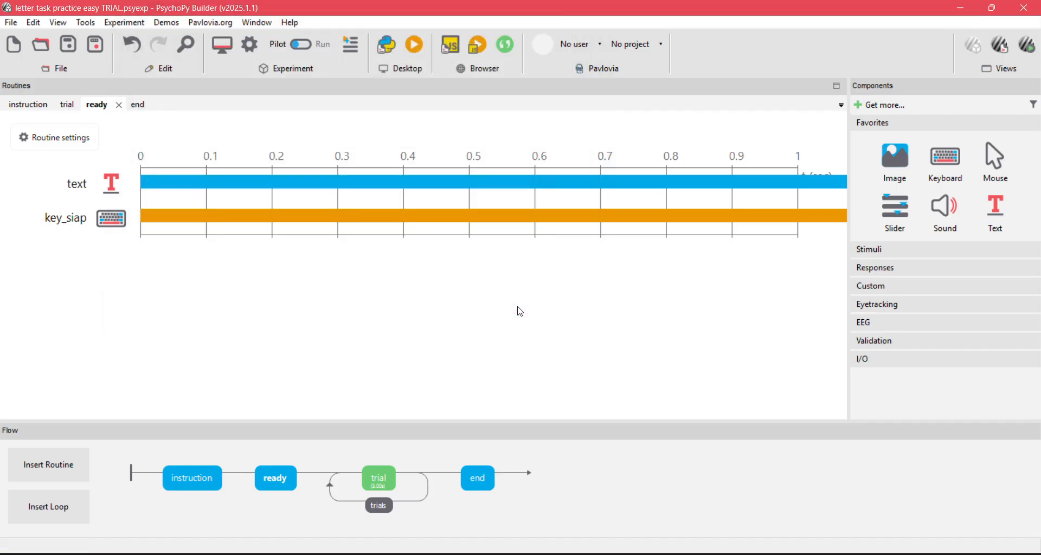
Set the foreground color of the trial routine's stimulus text to black, written as $[-1.0000, -1.0000, -1.0000]
{"action": "left_click", "coordinate": [383, 487]}
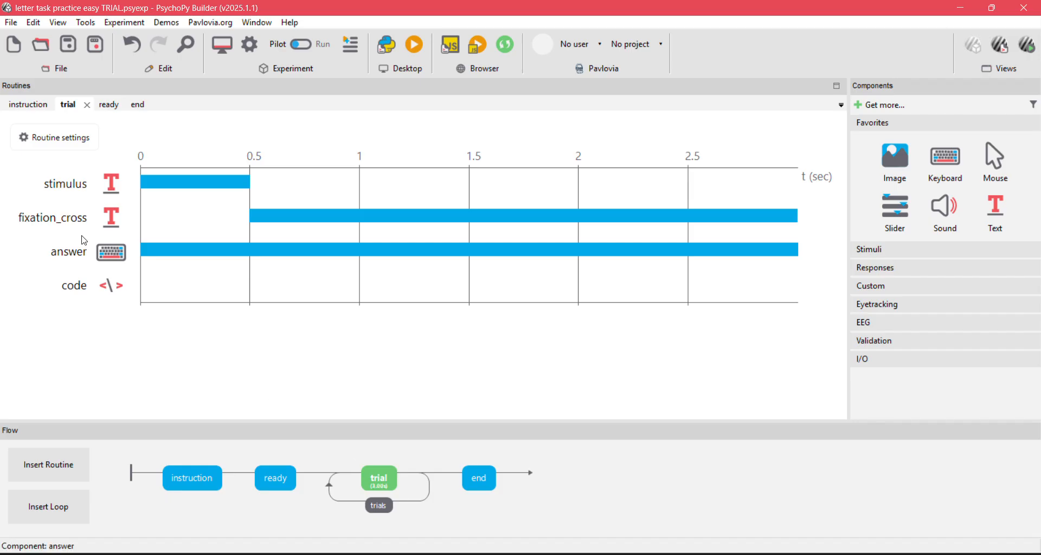
{"action": "left_click", "coordinate": [116, 191]}
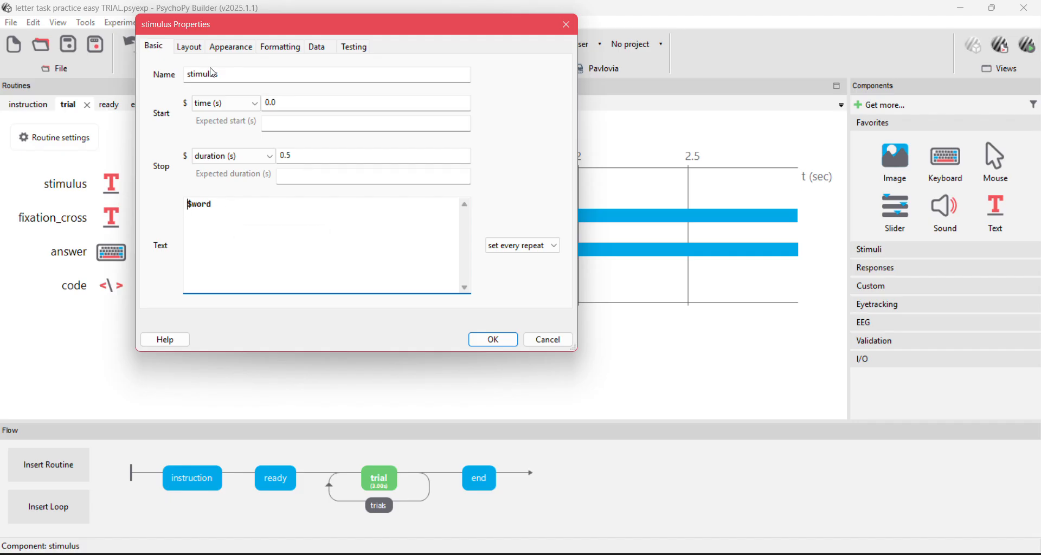
{"action": "left_click", "coordinate": [190, 48]}
{"action": "left_click", "coordinate": [232, 46]}
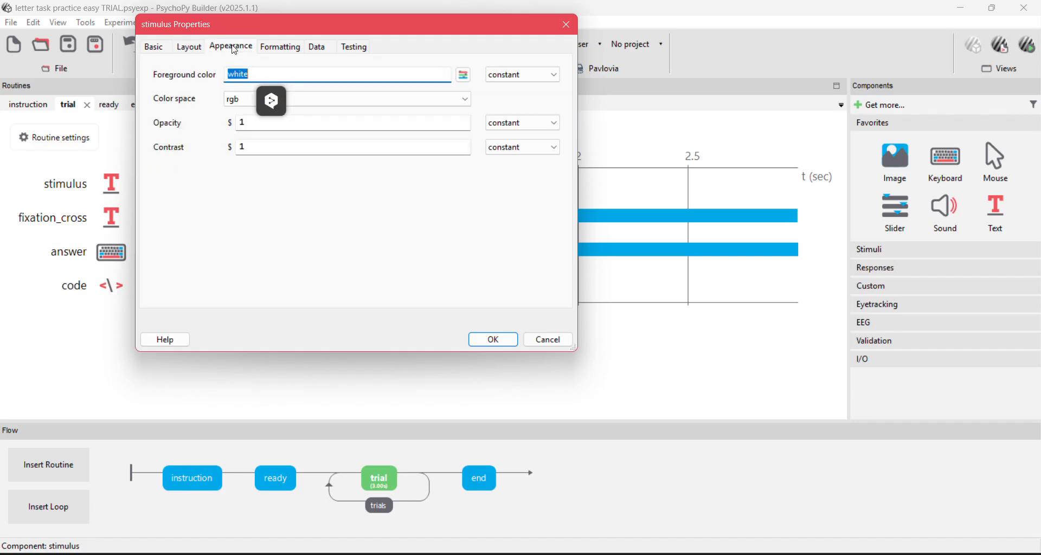
{"action": "left_click", "coordinate": [464, 75]}
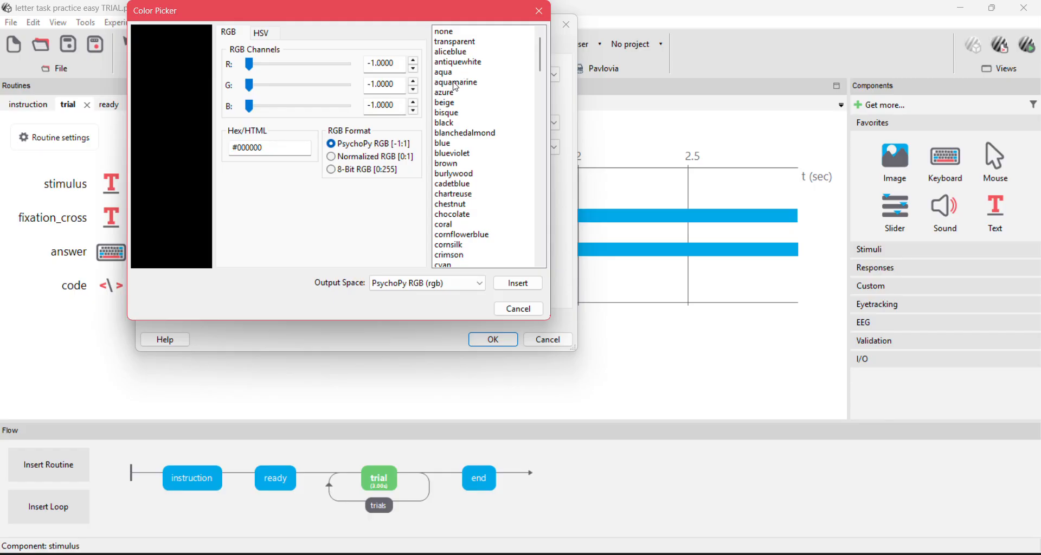
{"action": "left_click", "coordinate": [452, 122]}
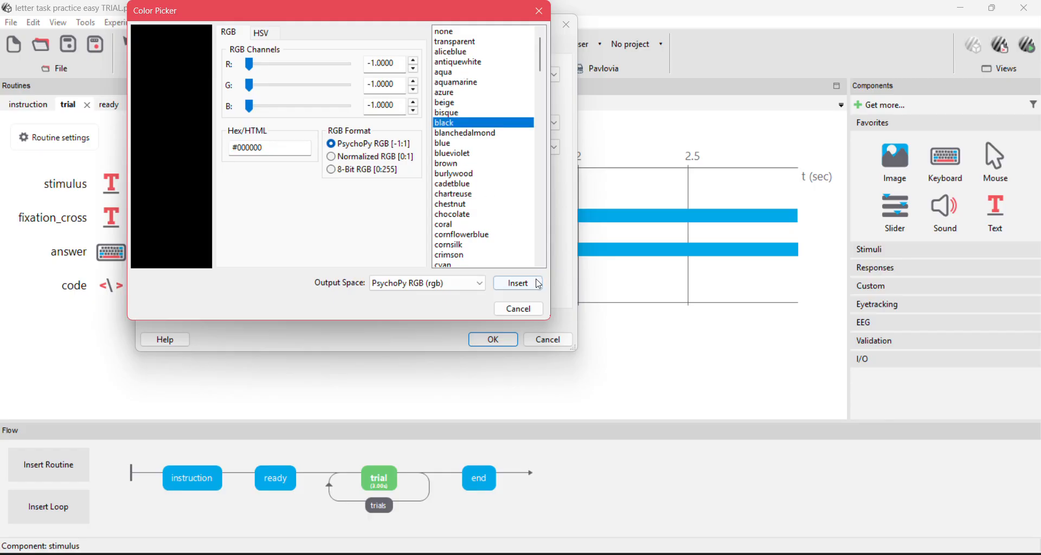
{"action": "left_click", "coordinate": [519, 284]}
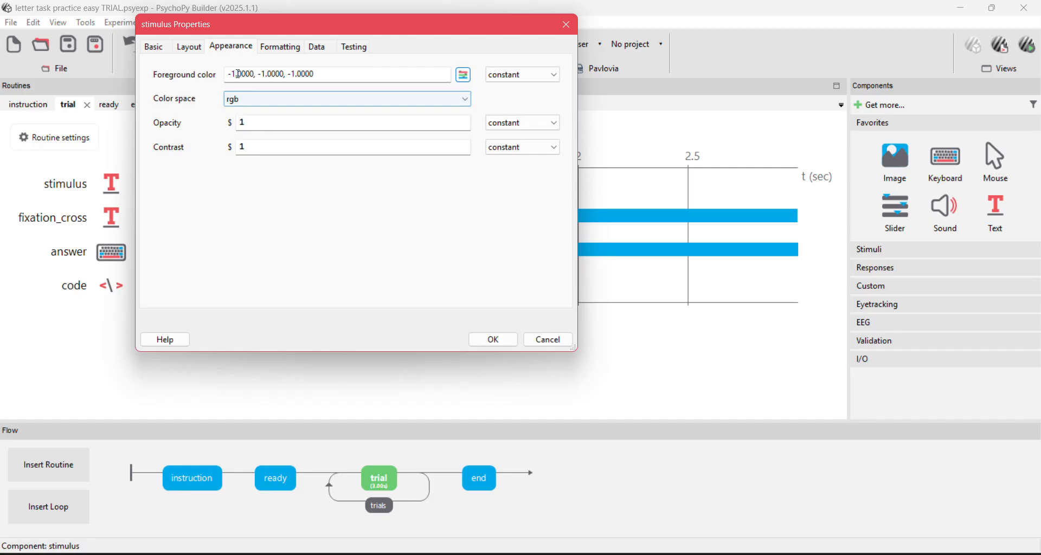
{"action": "left_click", "coordinate": [232, 73]}
{"action": "type", "text": "$["}
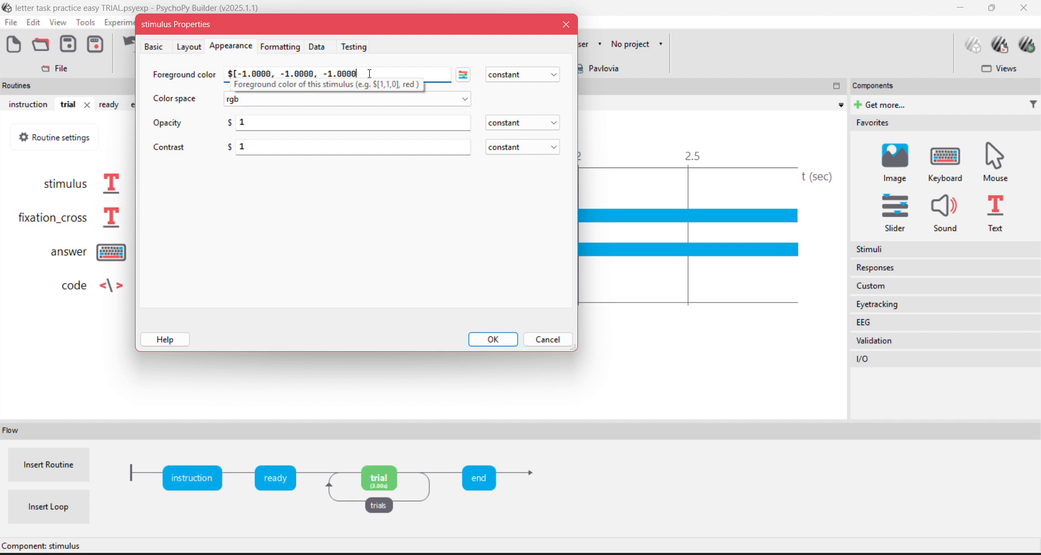
Set the stimulus text's font to Times New Roman, check its remaining settings, and apply its properties
{"action": "left_click", "coordinate": [281, 47]}
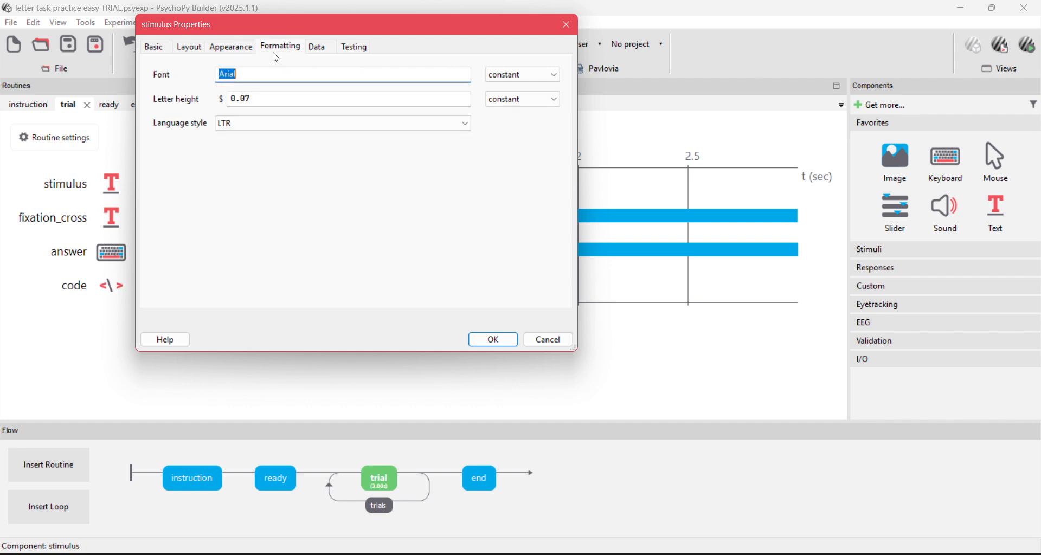
{"action": "type", "text": "Ti"}
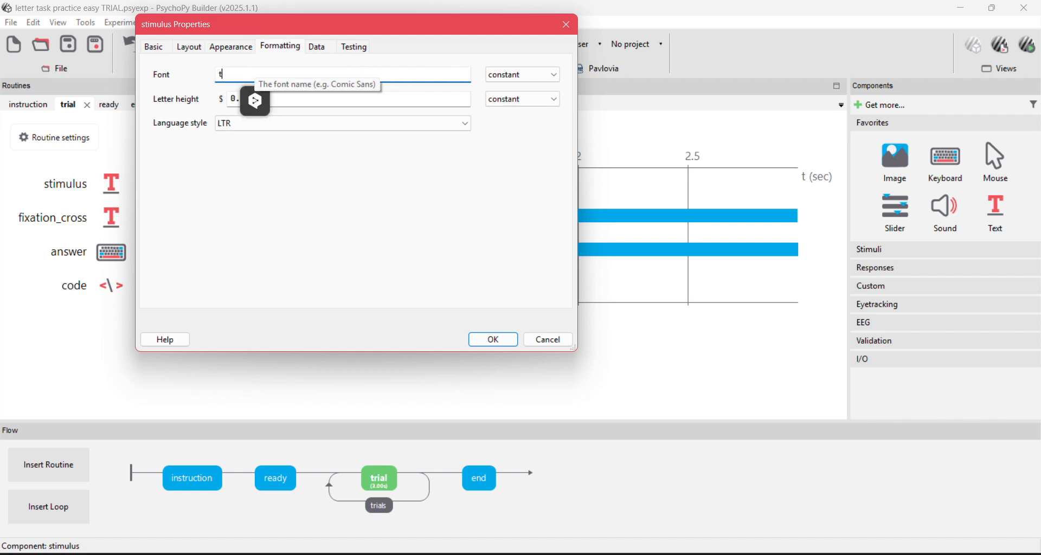
{"action": "type", "text": "mes"}
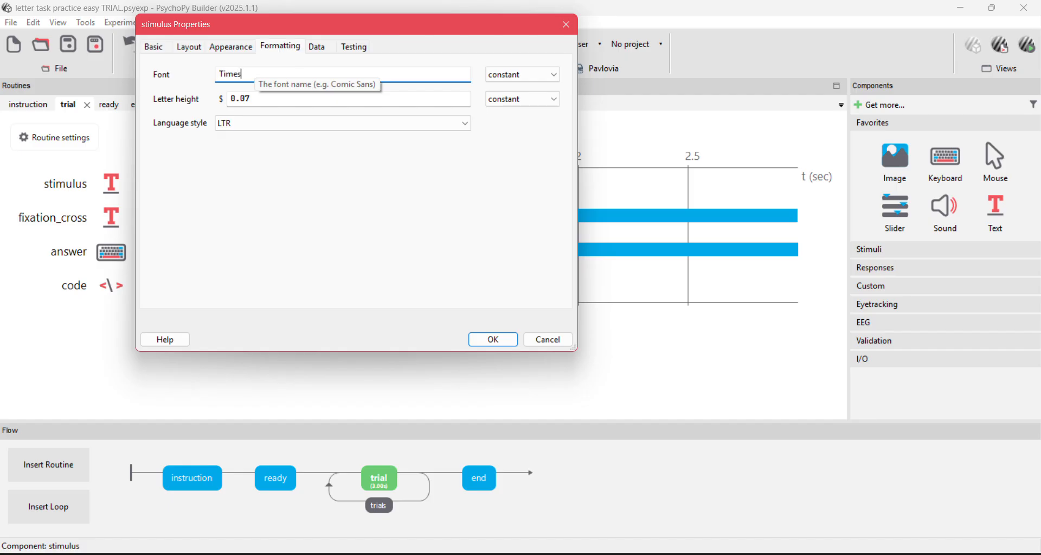
{"action": "type", "text": " New Roman"}
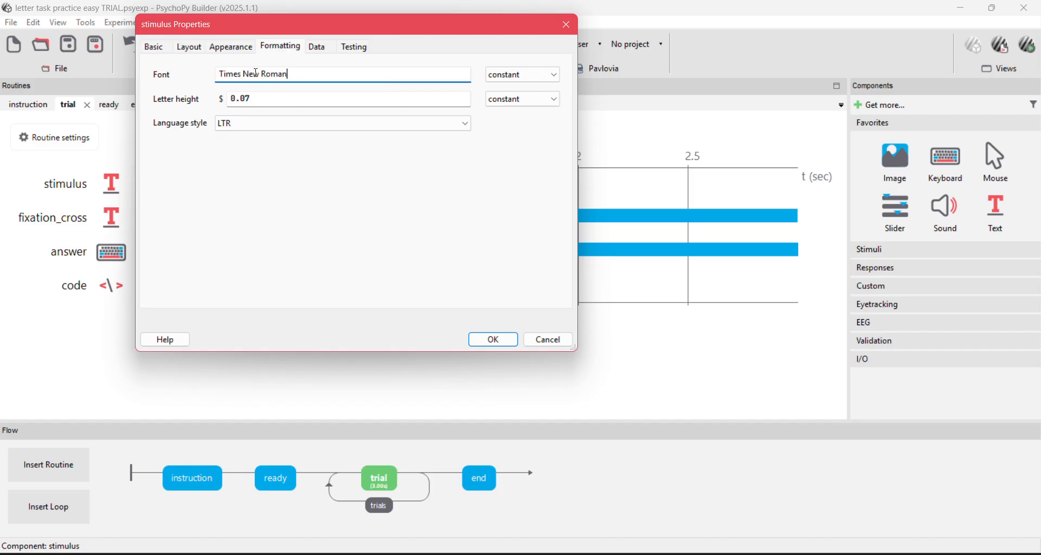
{"action": "left_click", "coordinate": [320, 47]}
{"action": "left_click", "coordinate": [365, 52]}
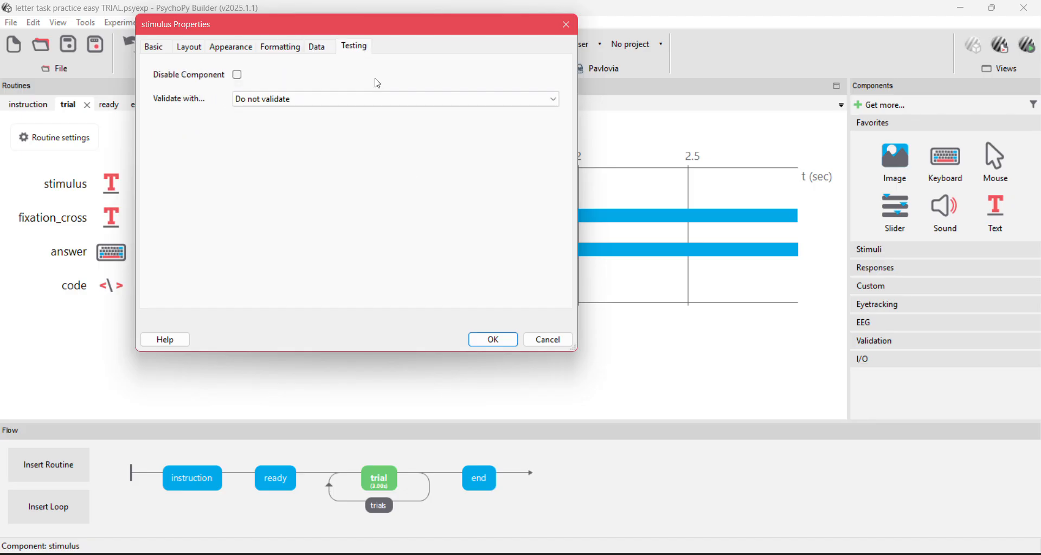
{"action": "left_click", "coordinate": [492, 343]}
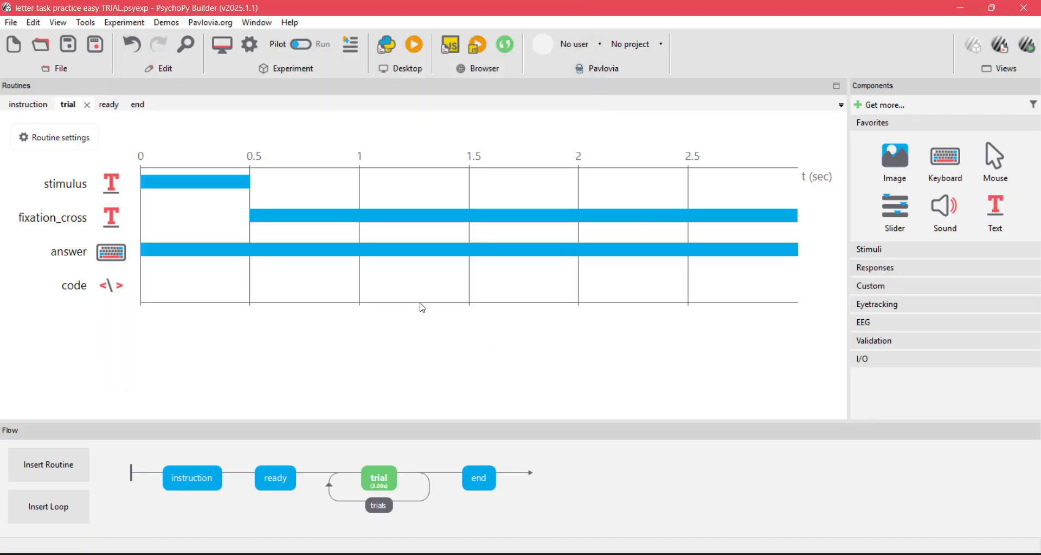
Set the fixation_cross text's foreground color to black, written as $[-1.0000, -1.0000, -1.0000]
{"action": "left_click", "coordinate": [115, 217]}
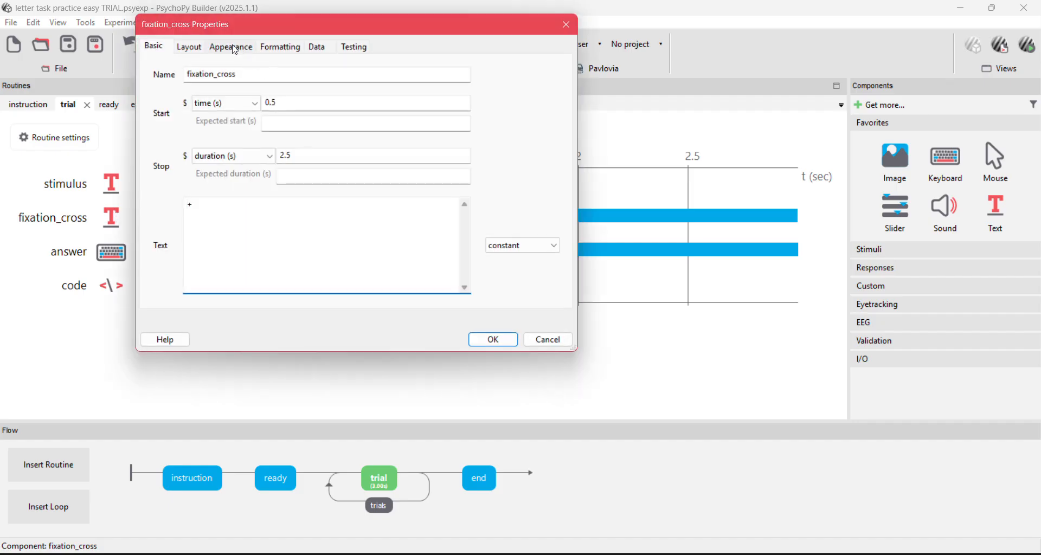
{"action": "left_click", "coordinate": [189, 47]}
{"action": "left_click", "coordinate": [229, 48]}
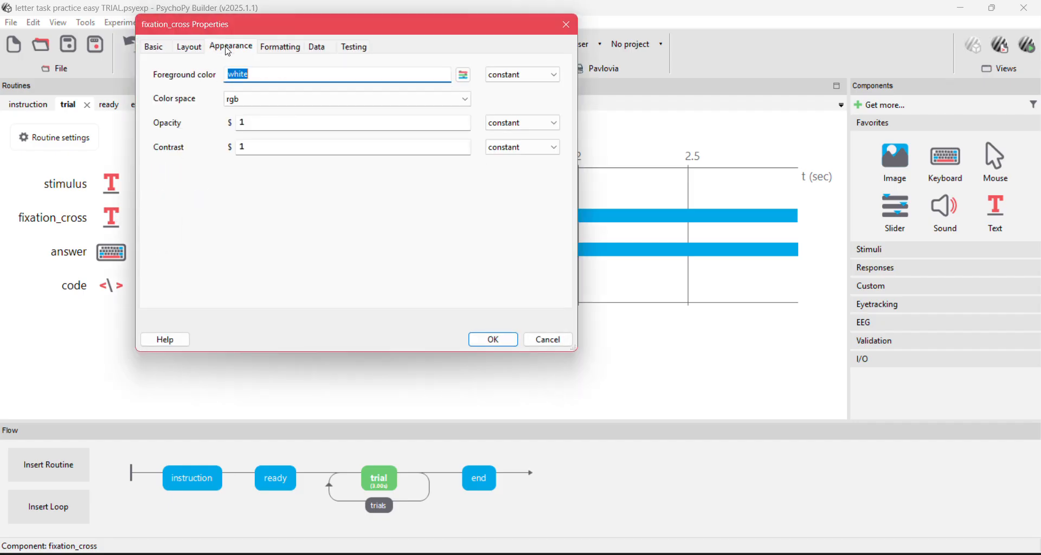
{"action": "left_click", "coordinate": [463, 75]}
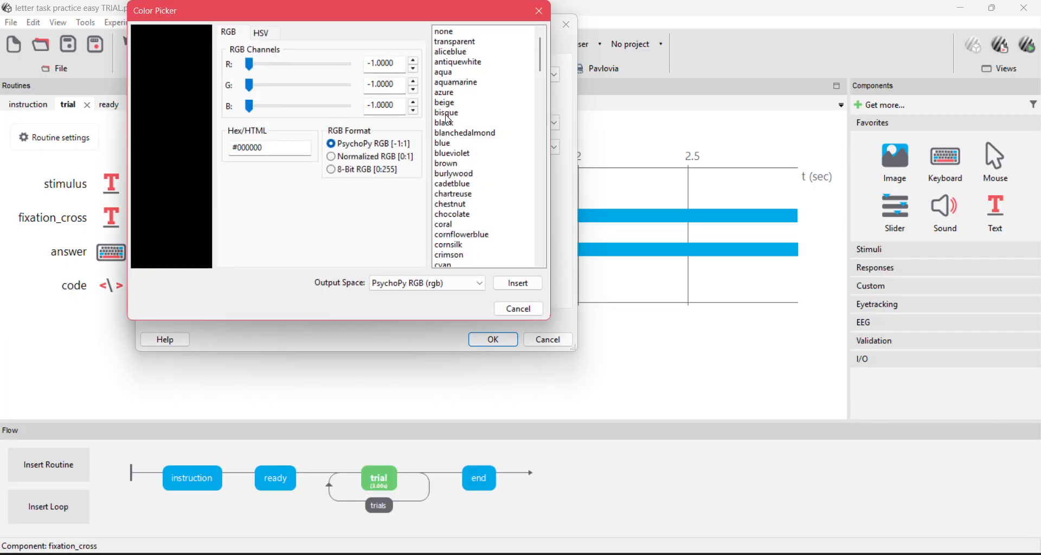
{"action": "left_click", "coordinate": [448, 121]}
{"action": "left_click", "coordinate": [529, 288]}
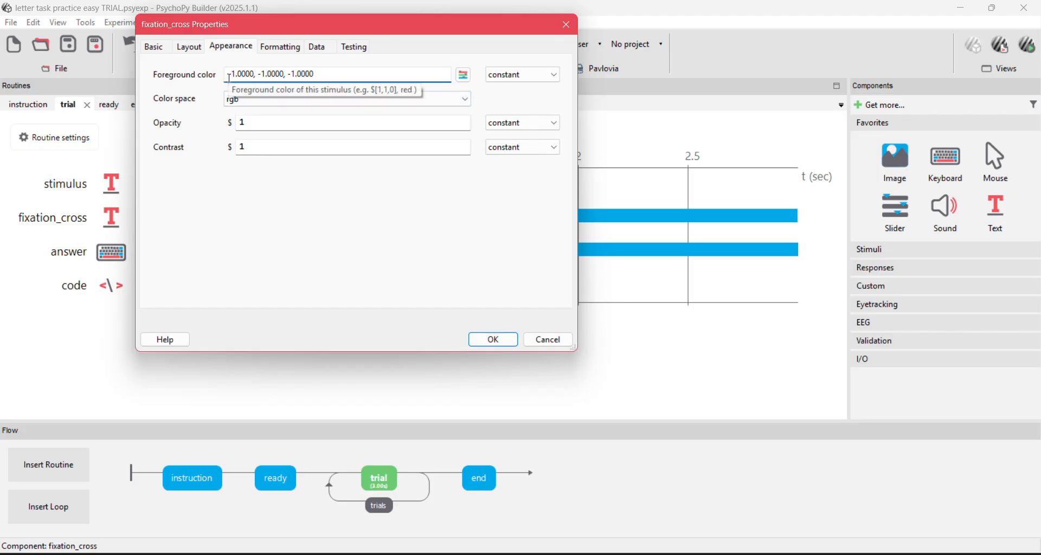
{"action": "left_click", "coordinate": [229, 75]}
{"action": "type", "text": "$["}
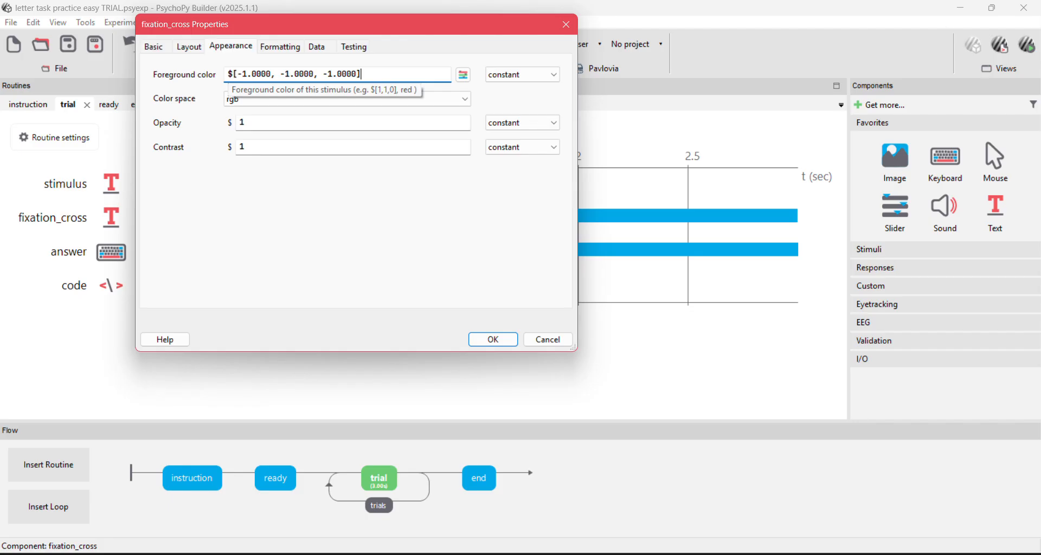
{"action": "type", "text": "]"}
Check the fixation_cross's remaining settings, apply its properties, and review the settings of the answer keyboard component
{"action": "left_click", "coordinate": [279, 46]}
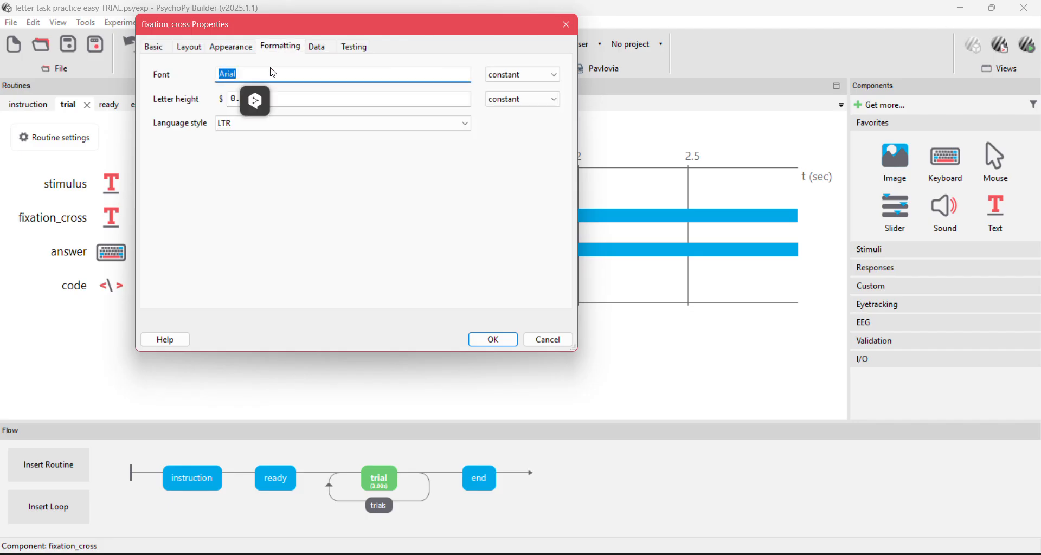
{"action": "left_click", "coordinate": [320, 48]}
{"action": "left_click", "coordinate": [352, 48]}
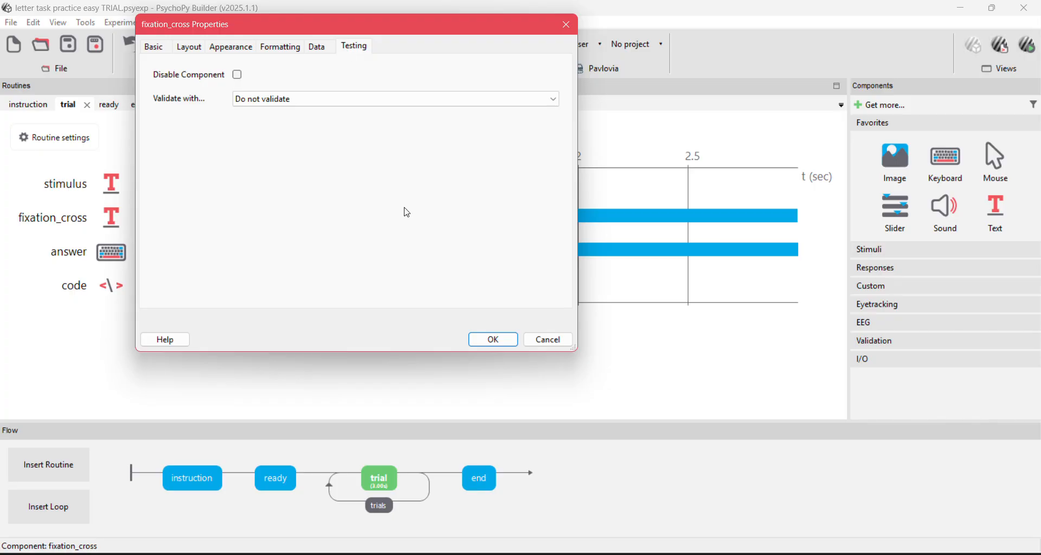
{"action": "left_click", "coordinate": [492, 341]}
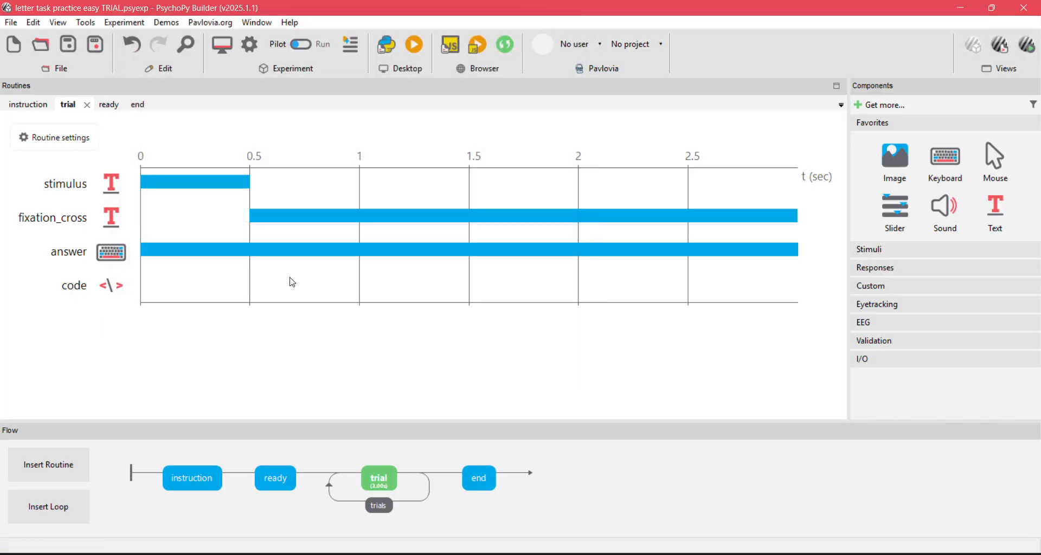
{"action": "double_click", "coordinate": [118, 256]}
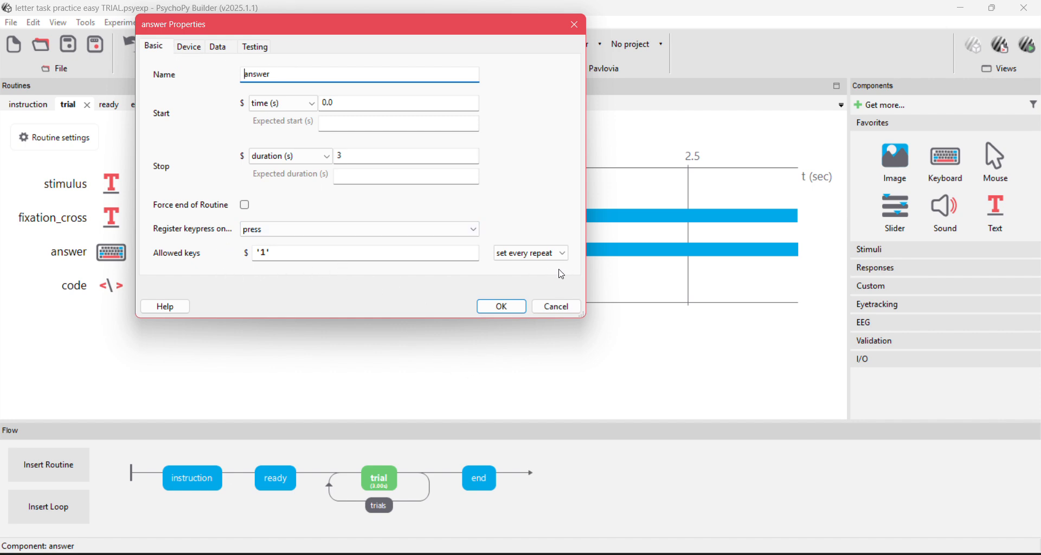
{"action": "left_click", "coordinate": [510, 317]}
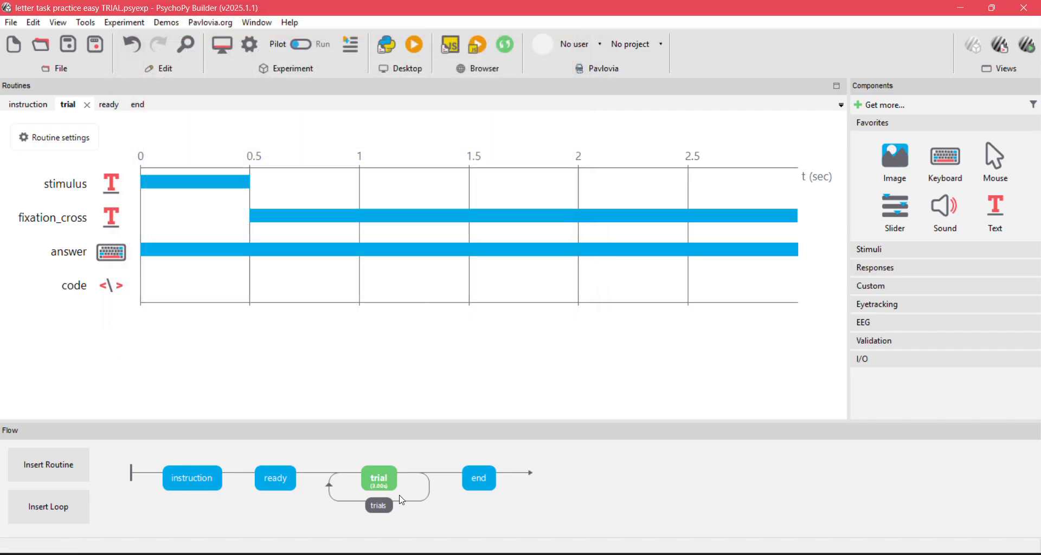
Open the trials loop's conditions file Daftar_Kata_Practice_CLEANED.csv in Excel and widen its word and TrialTypeC columns to fit their contents
{"action": "left_click", "coordinate": [380, 503]}
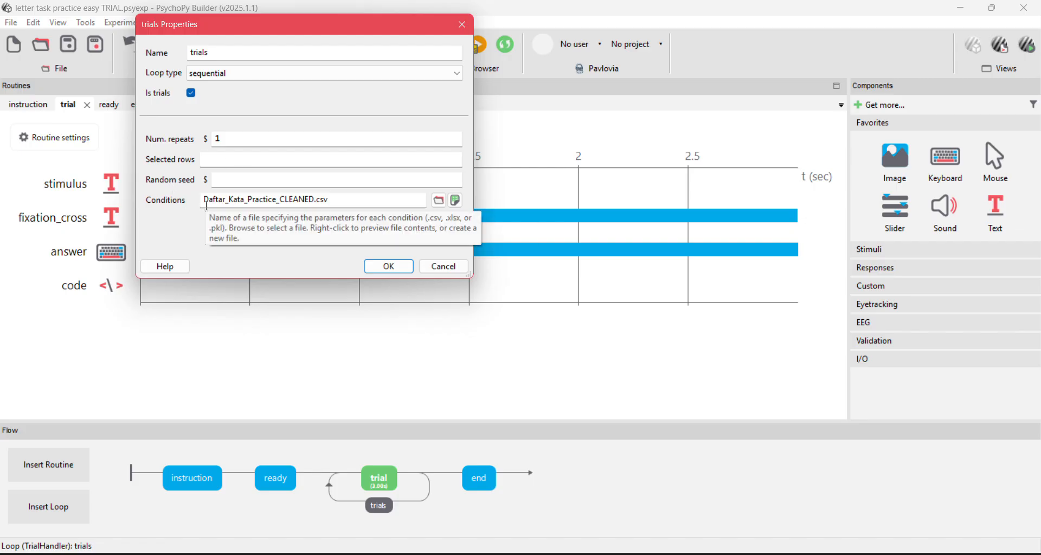
{"action": "left_click", "coordinate": [458, 201]}
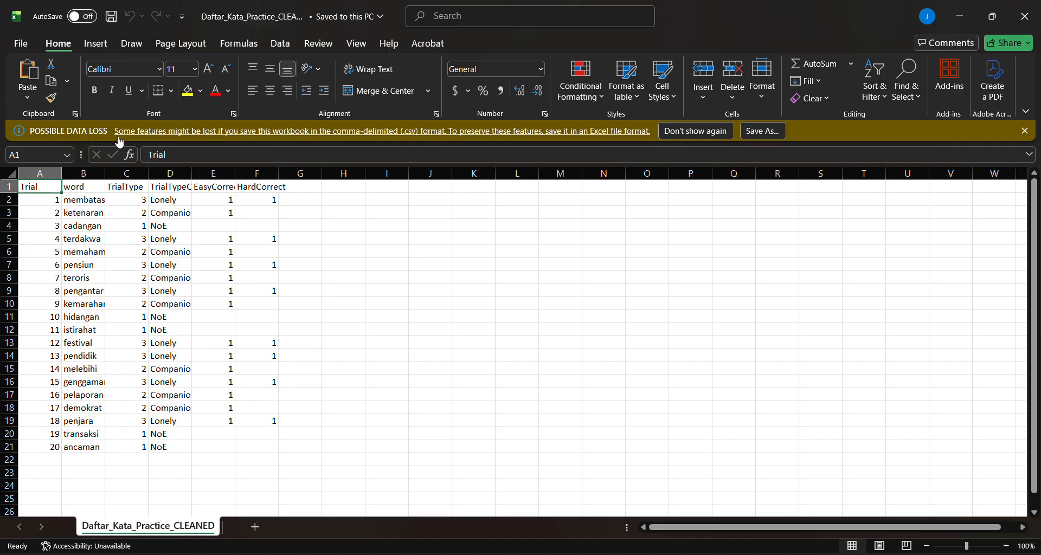
{"action": "left_click_drag", "start_coordinate": [103, 173], "coordinate": [126, 175]}
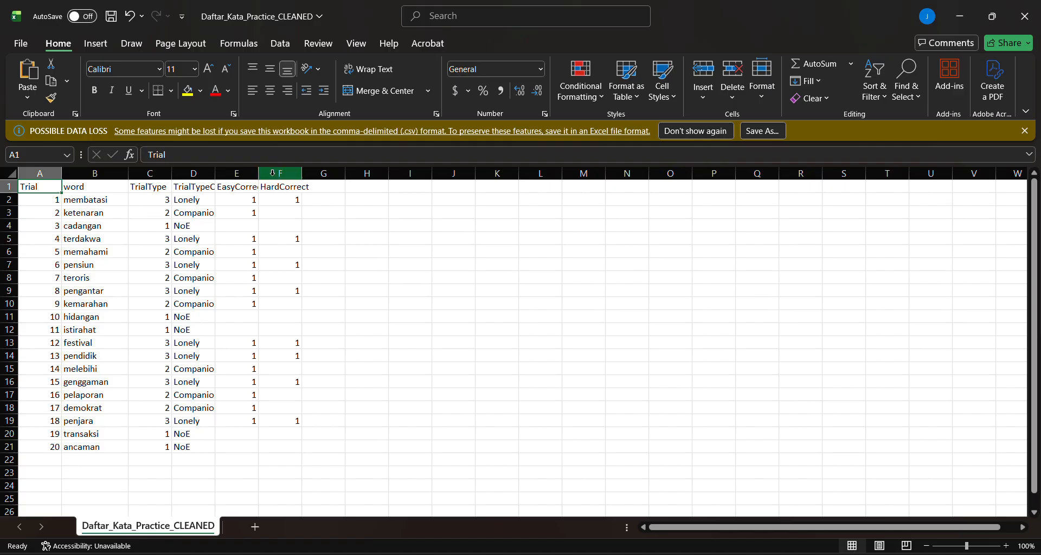
{"action": "left_click_drag", "start_coordinate": [215, 173], "coordinate": [234, 175]}
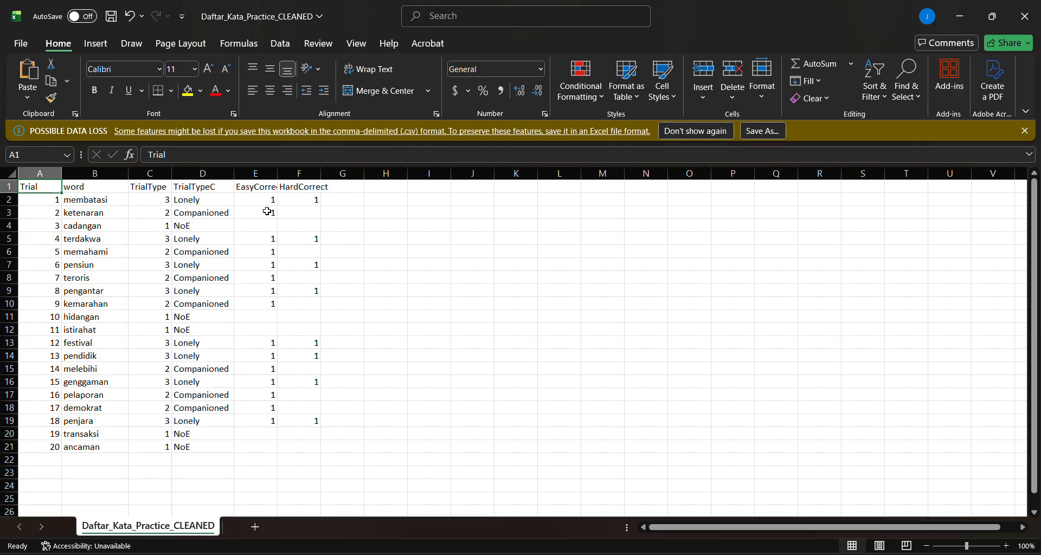
Examine the Lonely, Companioned and NoE trial types against the words they classify in the first three trials of the conditions file
{"action": "left_click", "coordinate": [214, 199]}
{"action": "left_click", "coordinate": [224, 216]}
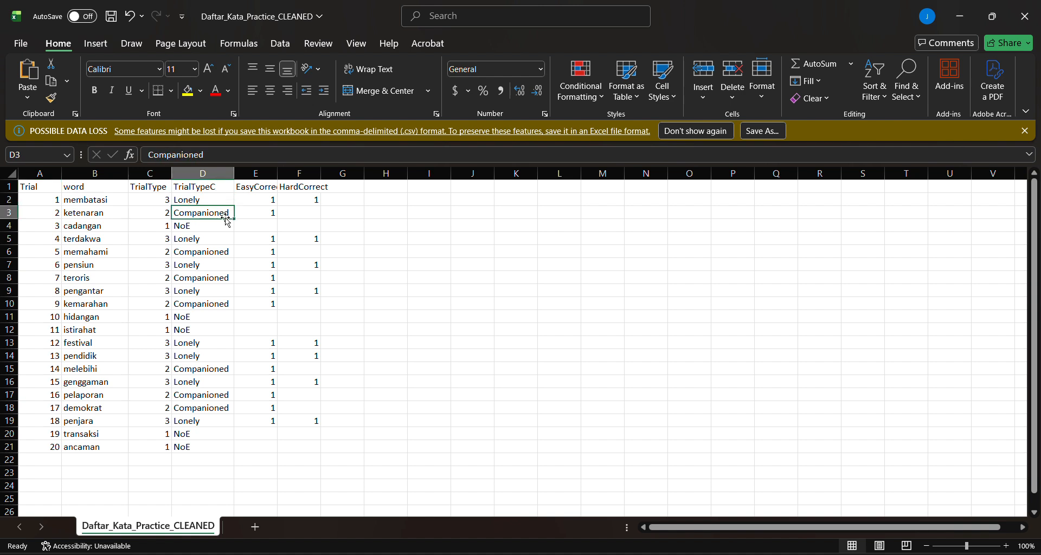
{"action": "left_click", "coordinate": [217, 222]}
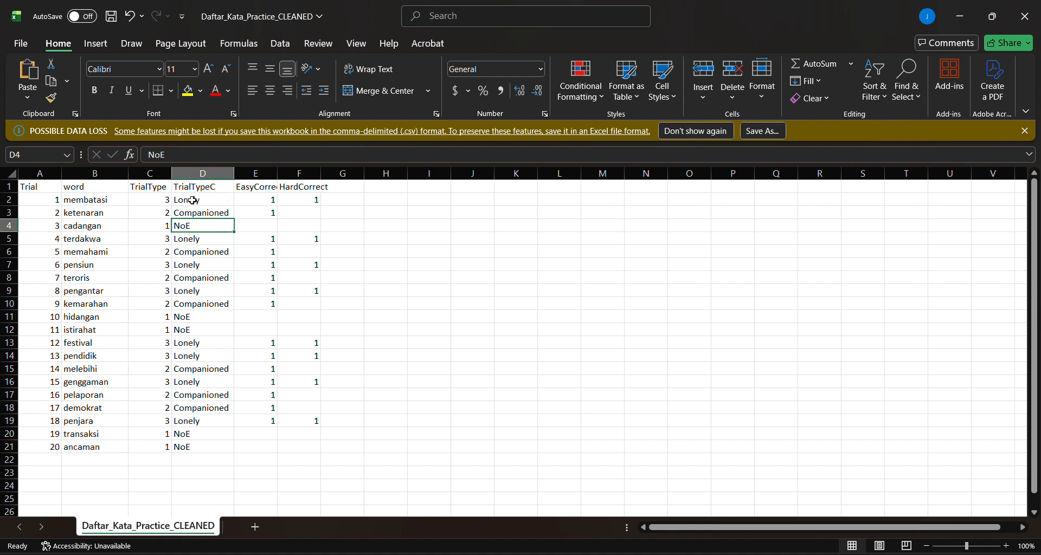
{"action": "key", "text": "Up"}
{"action": "key", "text": "Up"}
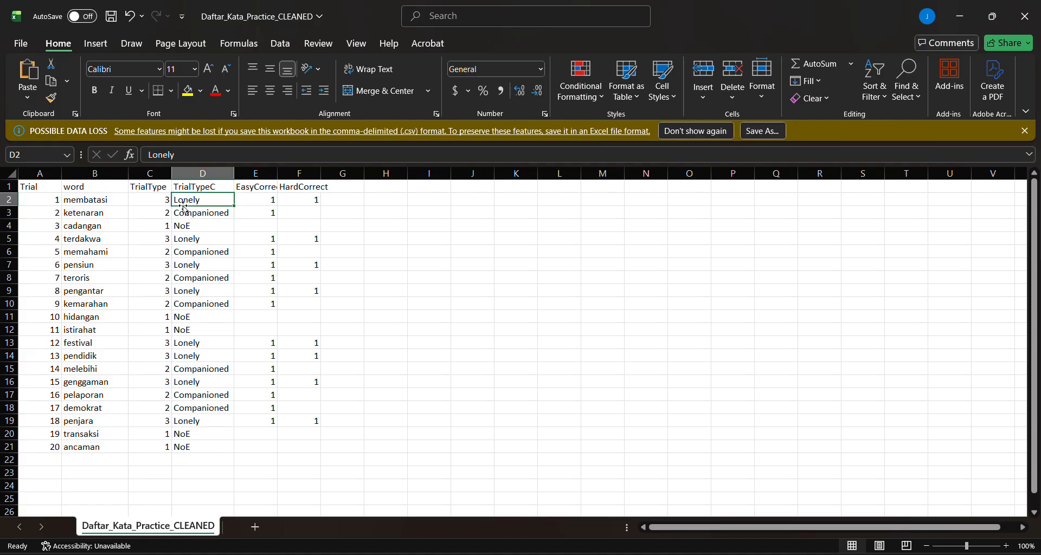
{"action": "left_click", "coordinate": [114, 203]}
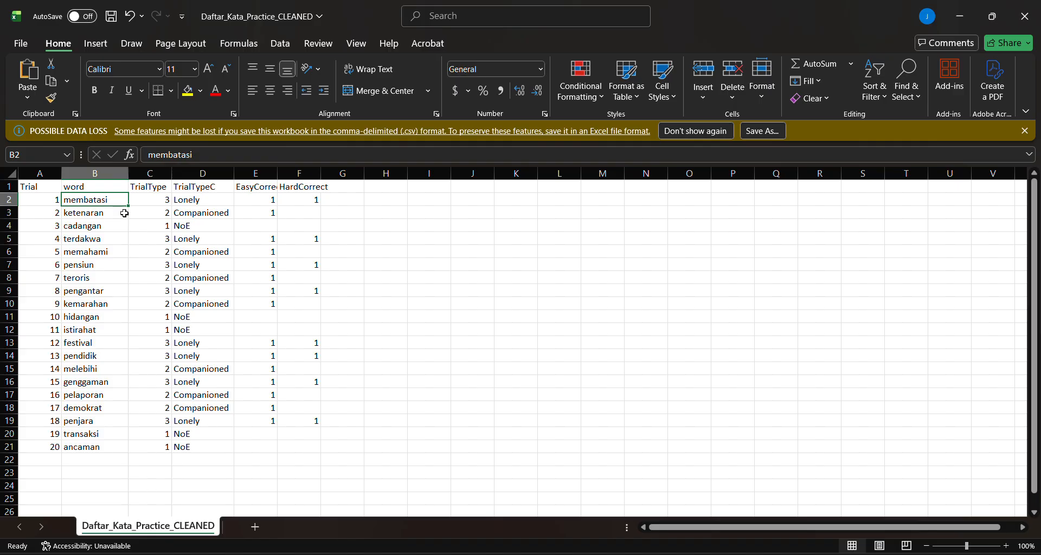
{"action": "left_click", "coordinate": [231, 216]}
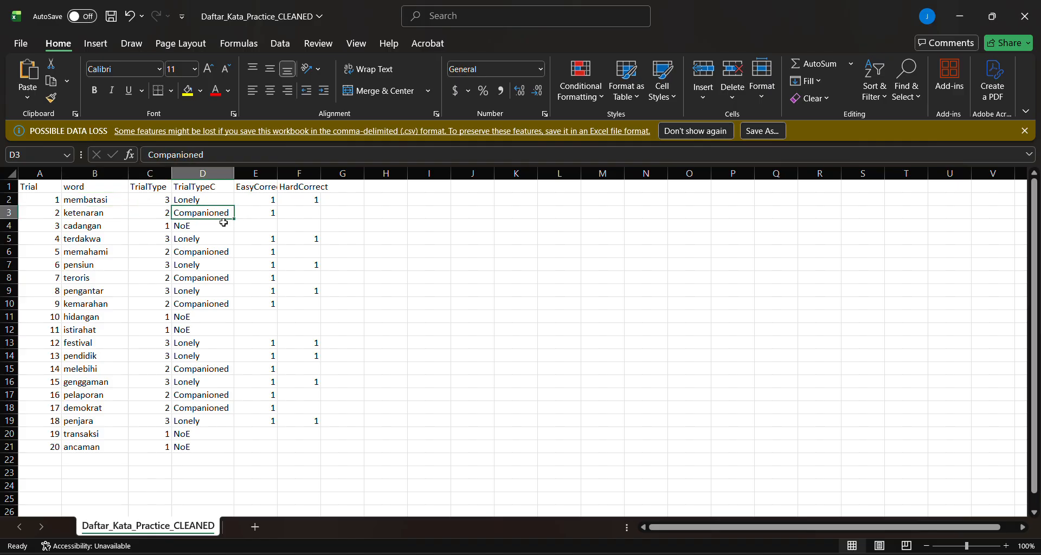
{"action": "left_click", "coordinate": [118, 218]}
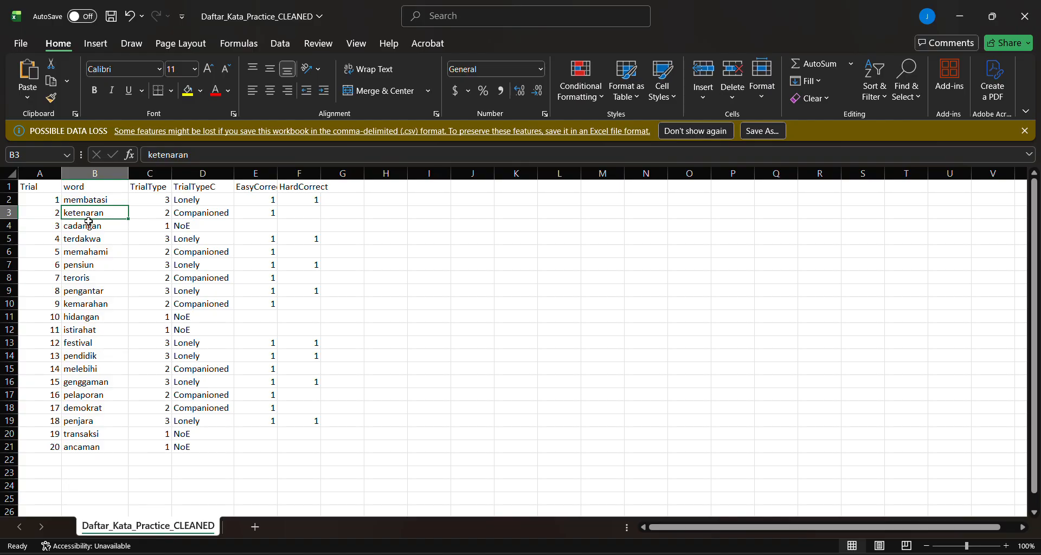
{"action": "left_click", "coordinate": [205, 226]}
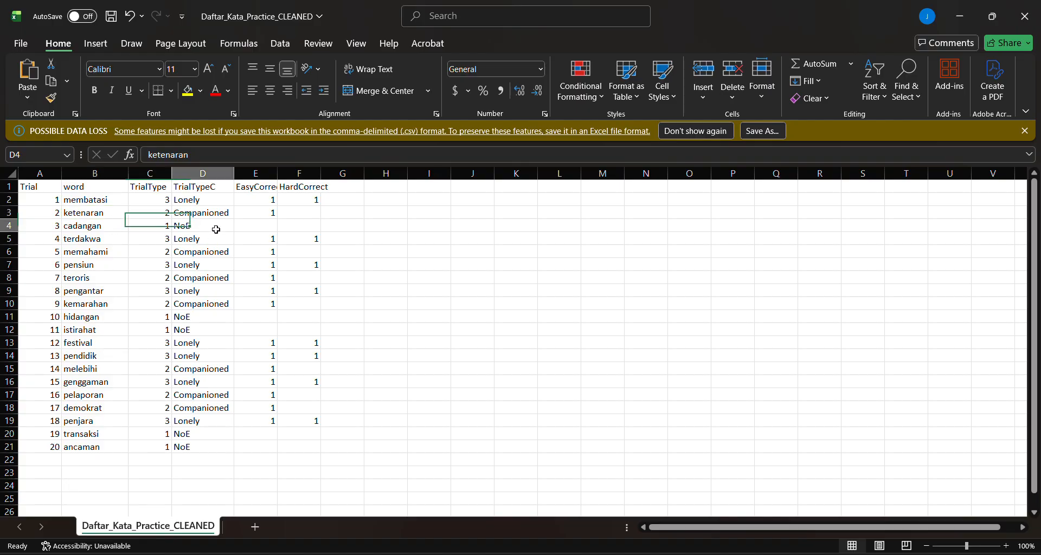
{"action": "left_click", "coordinate": [119, 231]}
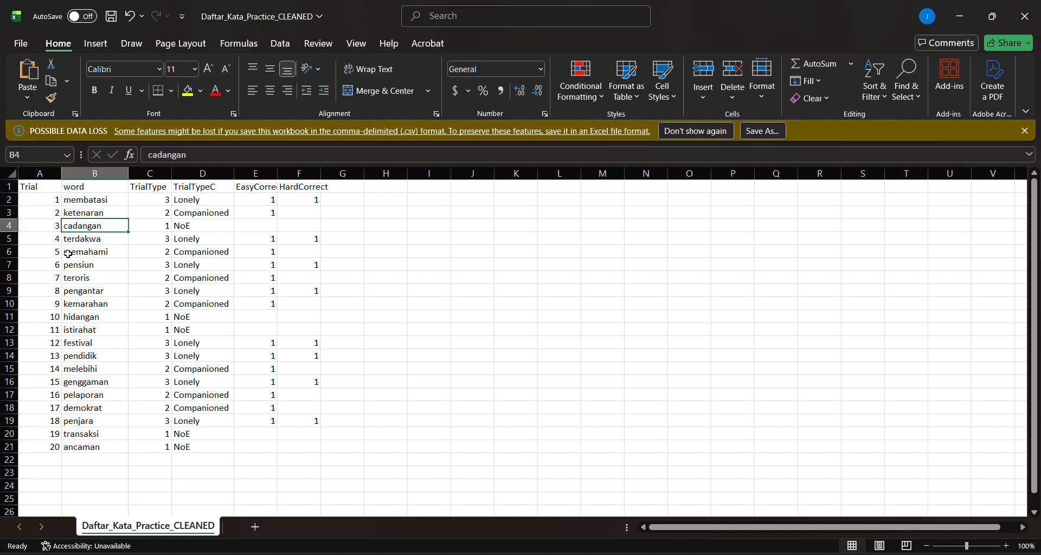
Review the word column of Daftar_Kata_Practice_CLEANED.csv, and close the file with its changes saved
{"action": "left_click", "coordinate": [115, 214]}
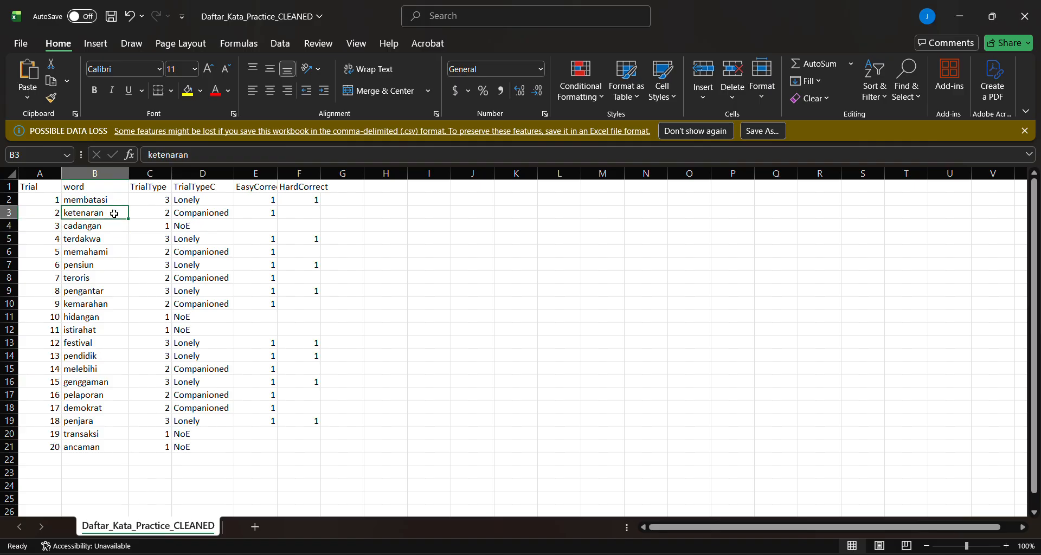
{"action": "left_click_drag", "start_coordinate": [114, 214], "coordinate": [99, 446]}
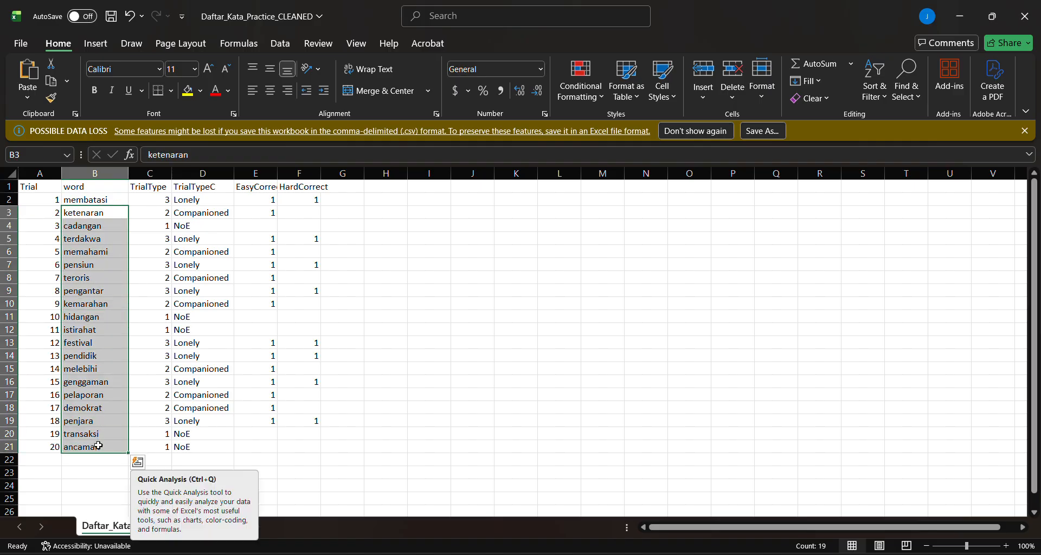
{"action": "left_click", "coordinate": [118, 200]}
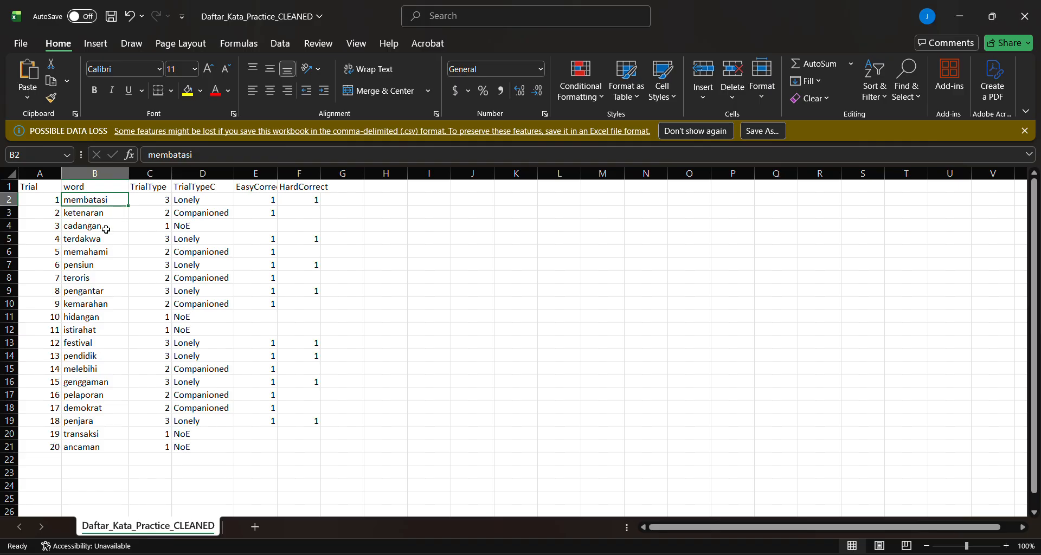
{"action": "left_click", "coordinate": [1022, 5]}
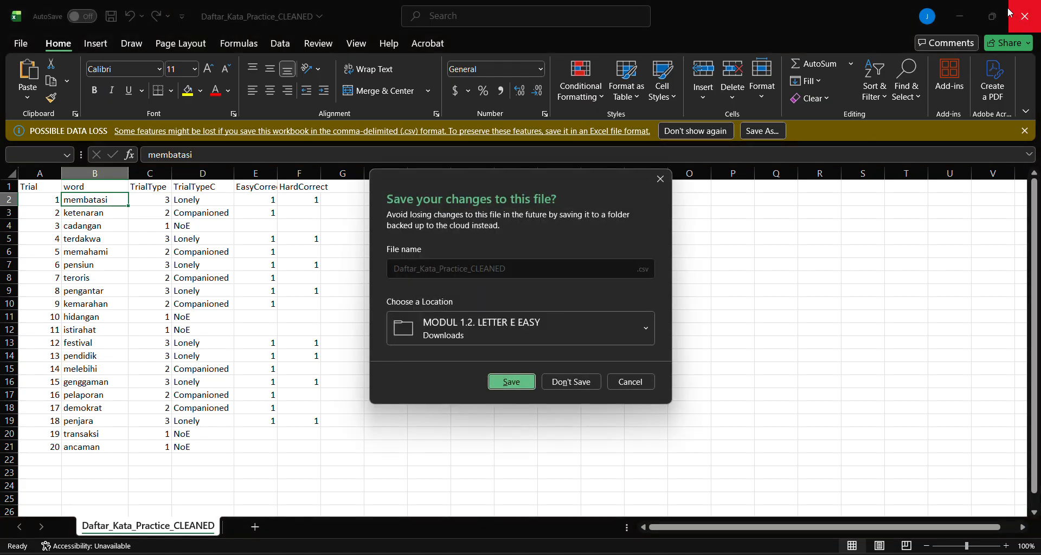
{"action": "left_click", "coordinate": [513, 383]}
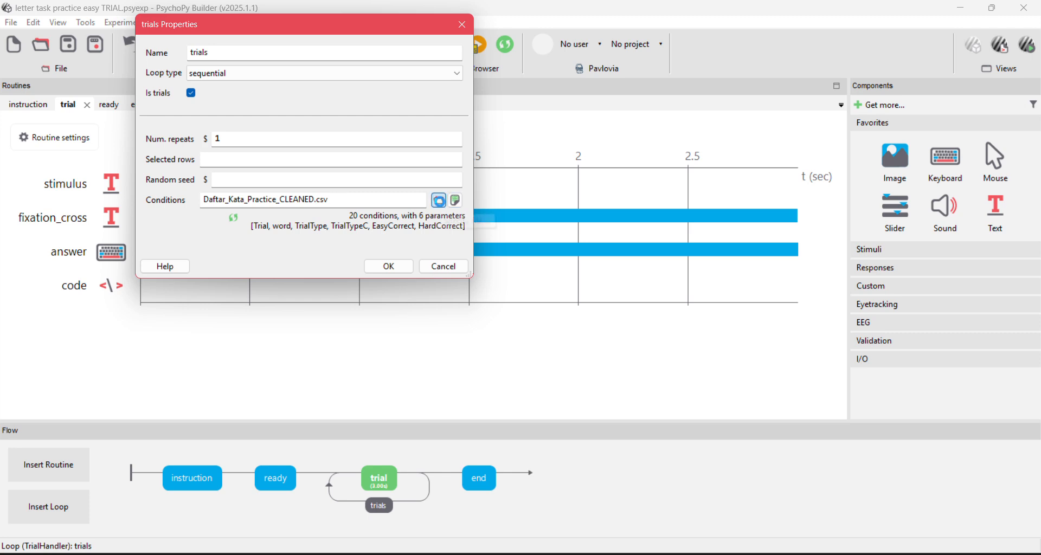
Replace the trials loop's conditions file with Daftar_Kata_Practice_clean.csv from the MODUL 1.2. LETTER E EASY folder
{"action": "left_click", "coordinate": [441, 203]}
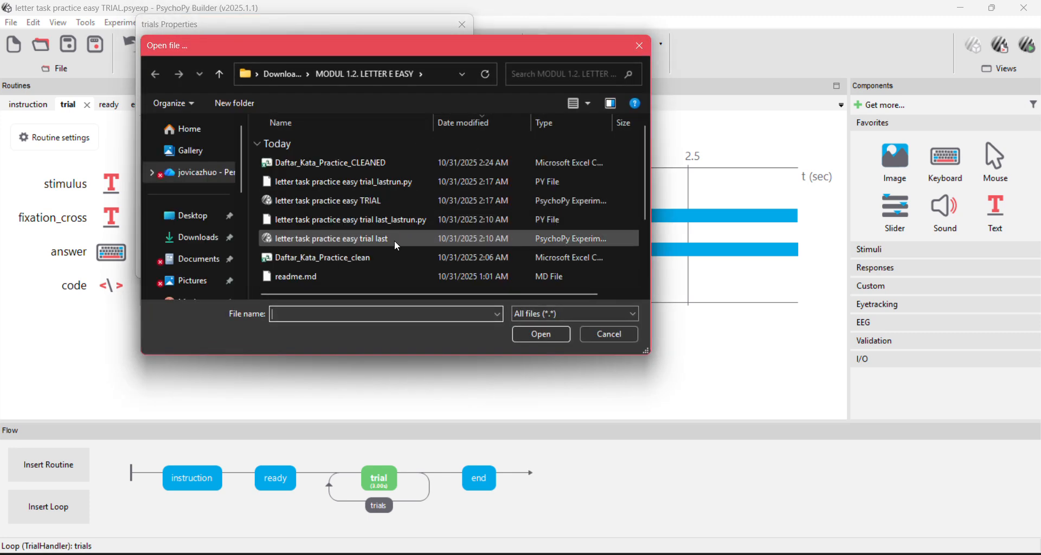
{"action": "left_click", "coordinate": [383, 260]}
{"action": "left_click", "coordinate": [539, 335]}
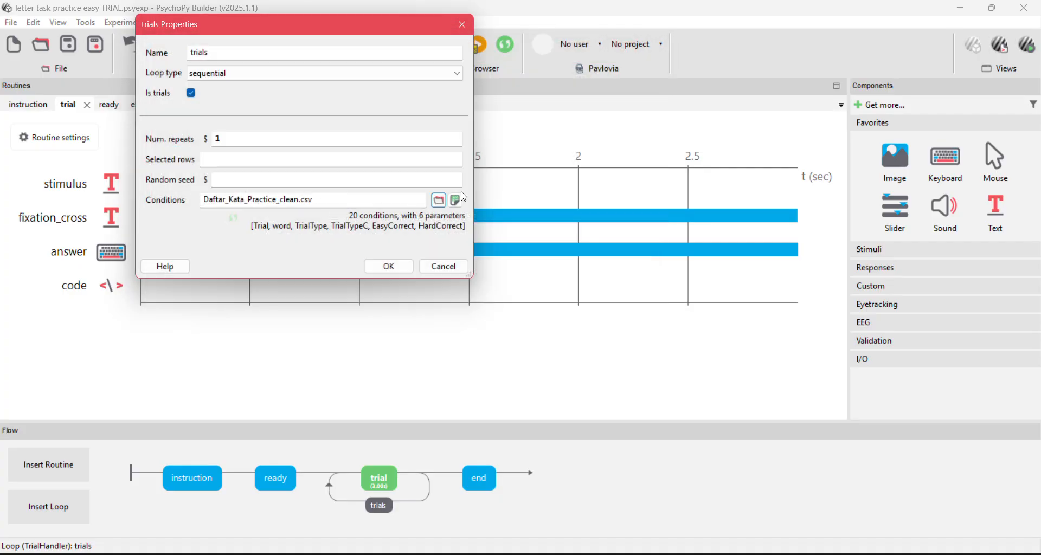
Open the Daftar_Kata_Practice_clean.csv conditions file in Excel, widen its word column to fit and review the listed words
{"action": "left_click", "coordinate": [456, 201]}
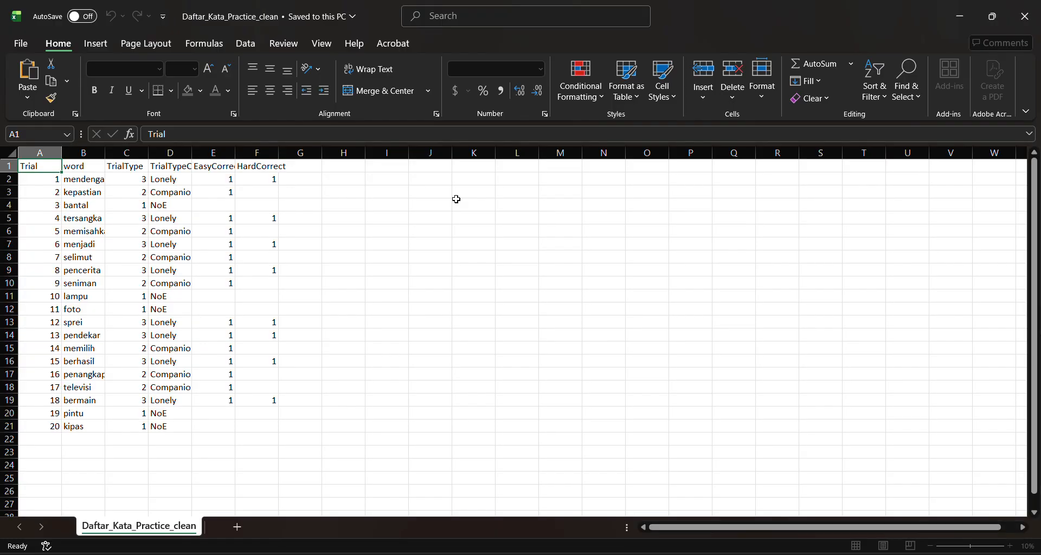
{"action": "left_click_drag", "start_coordinate": [102, 177], "coordinate": [144, 178]}
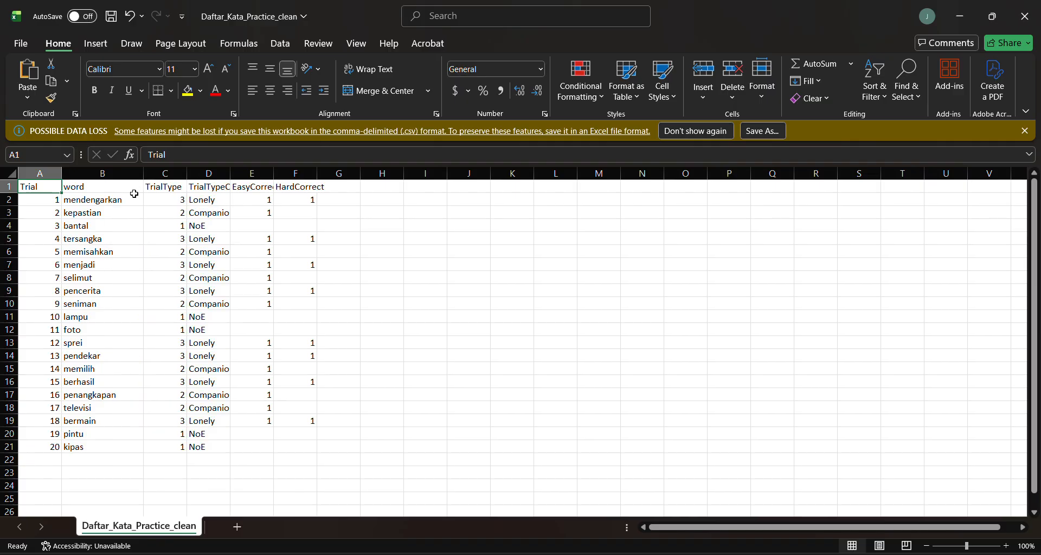
{"action": "left_click_drag", "start_coordinate": [85, 201], "coordinate": [68, 452]}
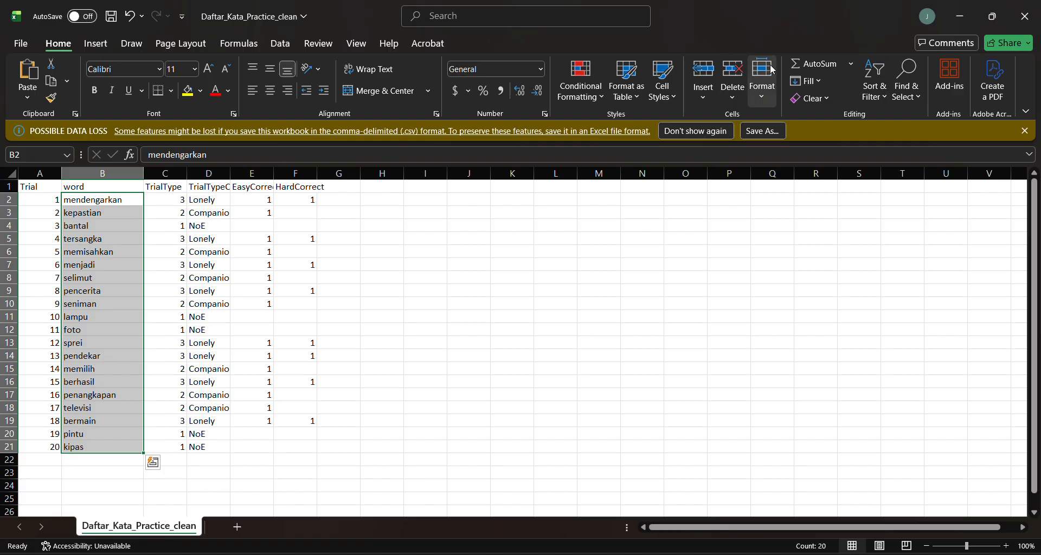
Close the Daftar_Kata_Practice_clean workbook with its changes saved, and apply the trials loop properties in PsychoPy Builder
{"action": "left_click", "coordinate": [1025, 16]}
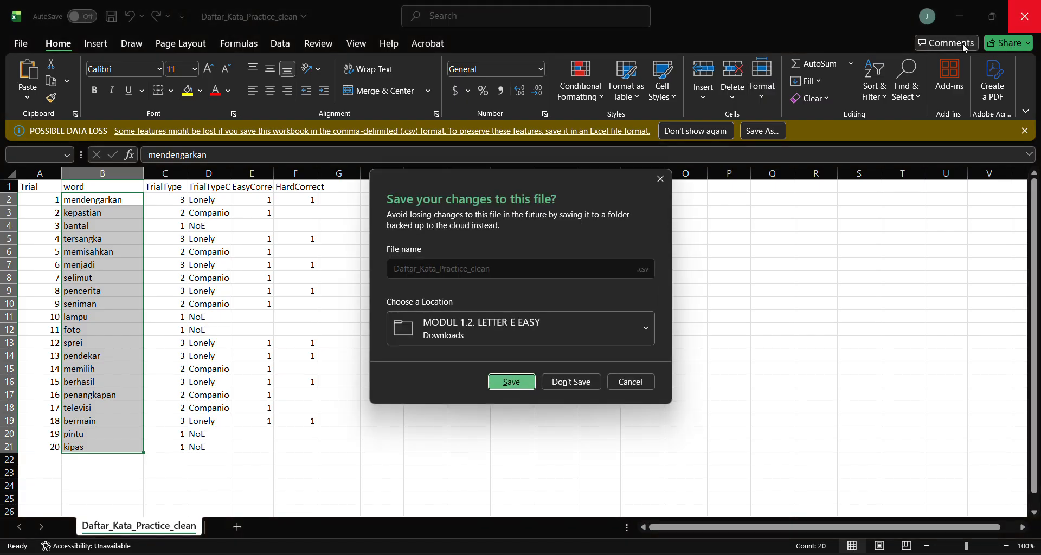
{"action": "left_click", "coordinate": [511, 381]}
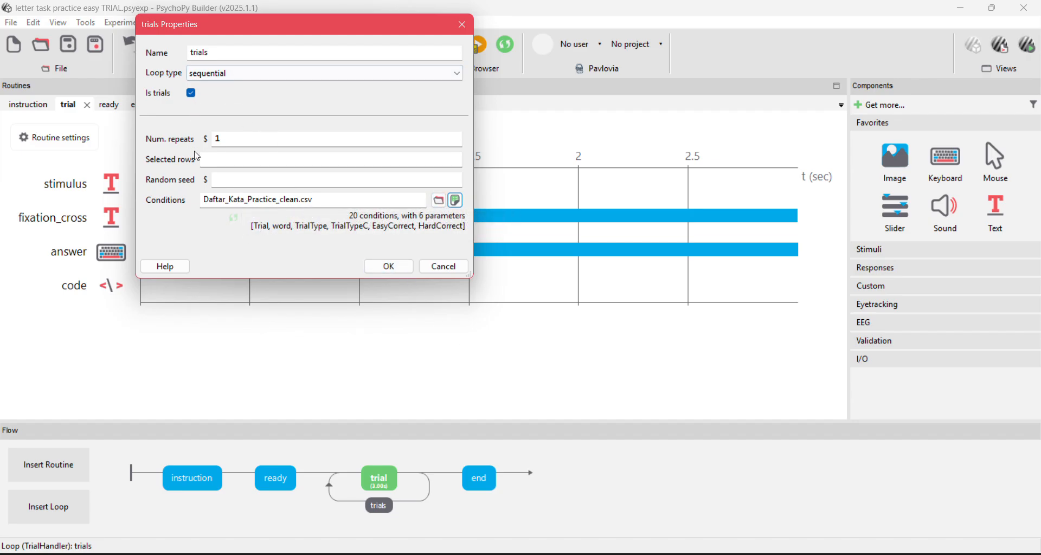
{"action": "left_click", "coordinate": [392, 266]}
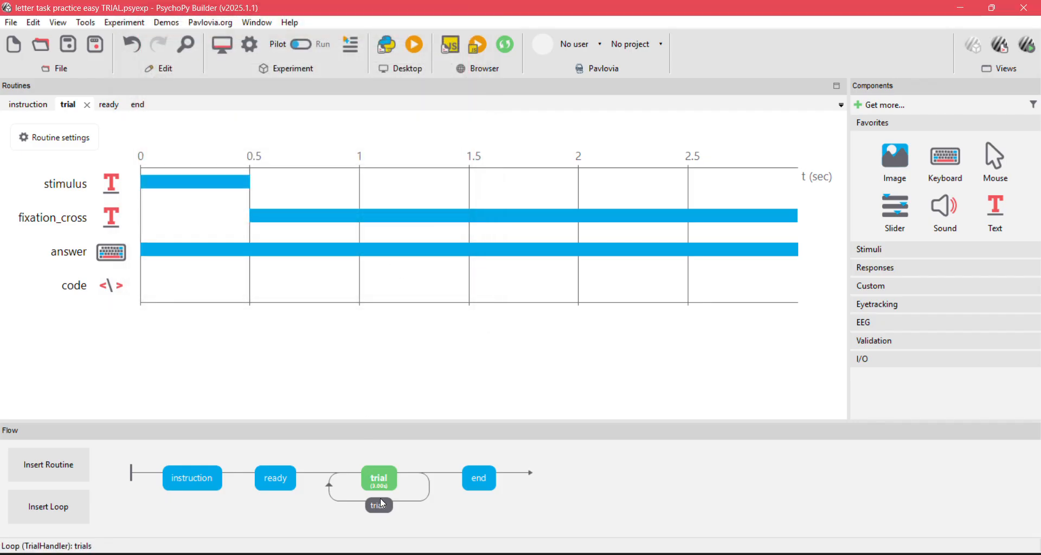
In the end routine, set the text_2 component's foreground color to black, written as $[-1.0000, -1.0000, -1.0000]
{"action": "left_click", "coordinate": [476, 476]}
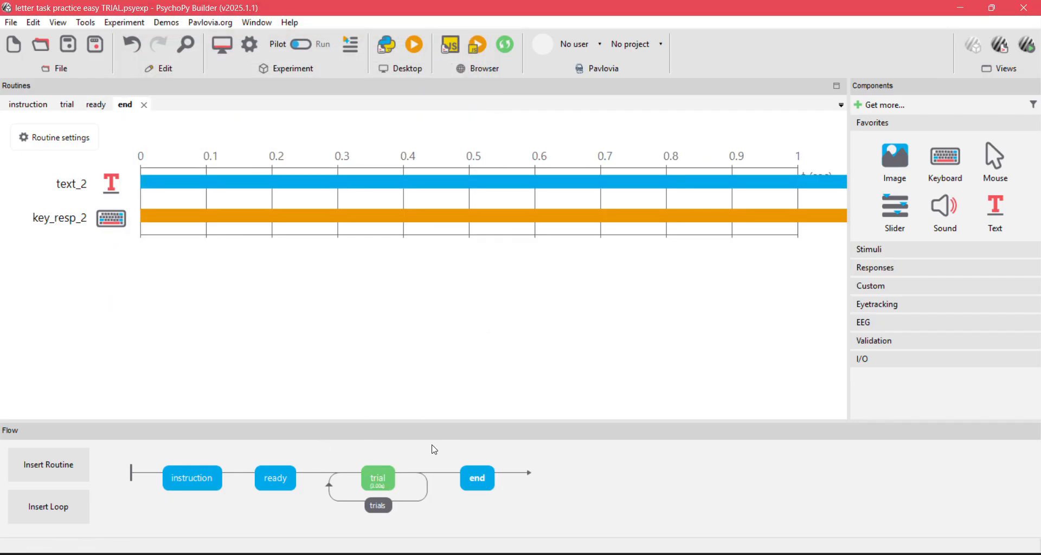
{"action": "left_click", "coordinate": [115, 189]}
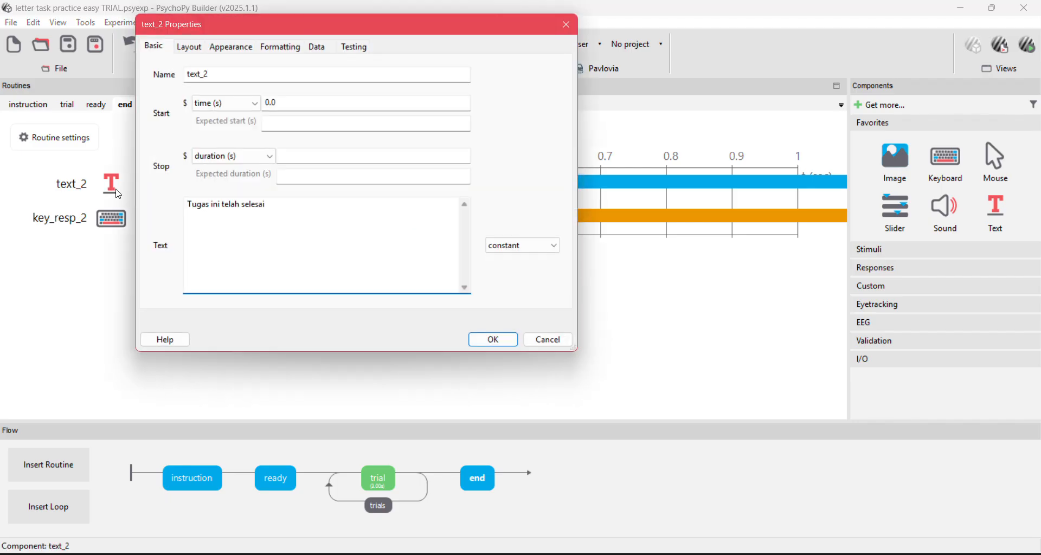
{"action": "left_click", "coordinate": [200, 45]}
{"action": "left_click", "coordinate": [244, 47]}
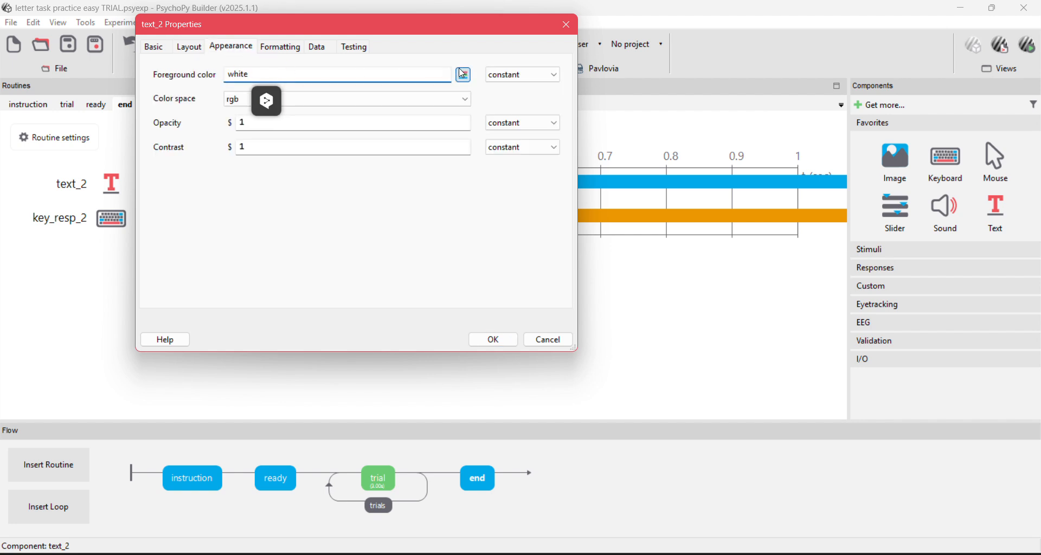
{"action": "left_click", "coordinate": [464, 75]}
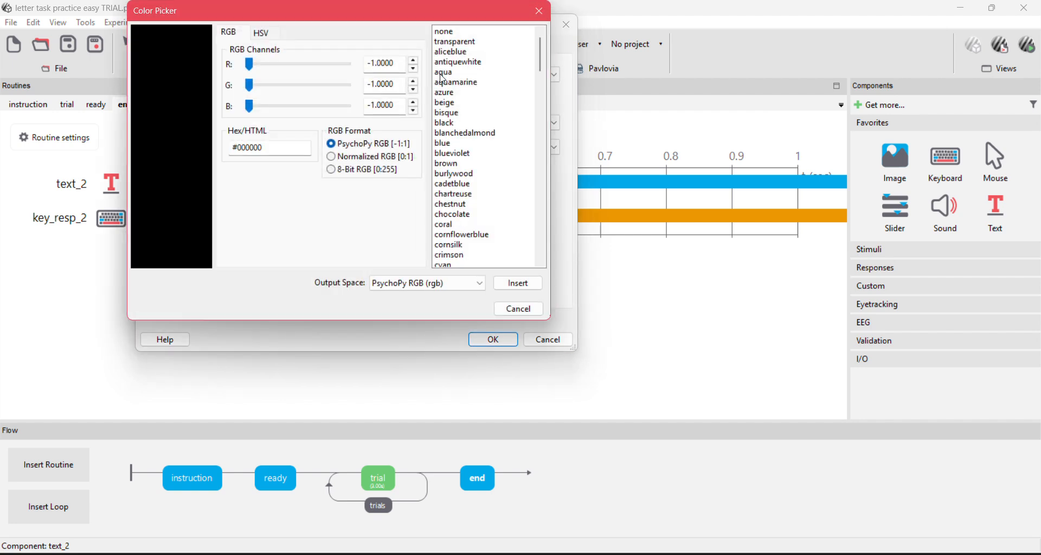
{"action": "left_click", "coordinate": [448, 126]}
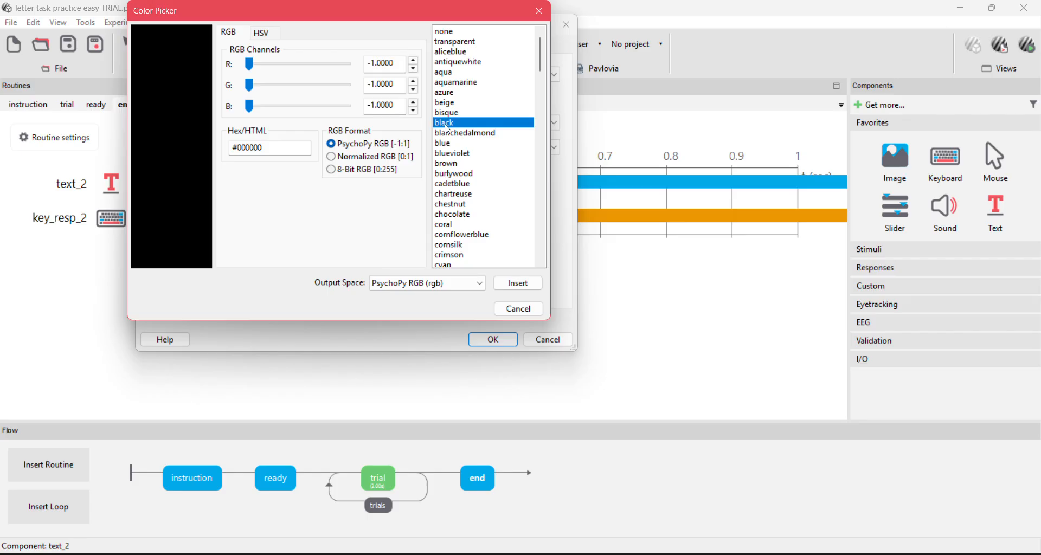
{"action": "left_click", "coordinate": [519, 283]}
{"action": "left_click", "coordinate": [231, 75]}
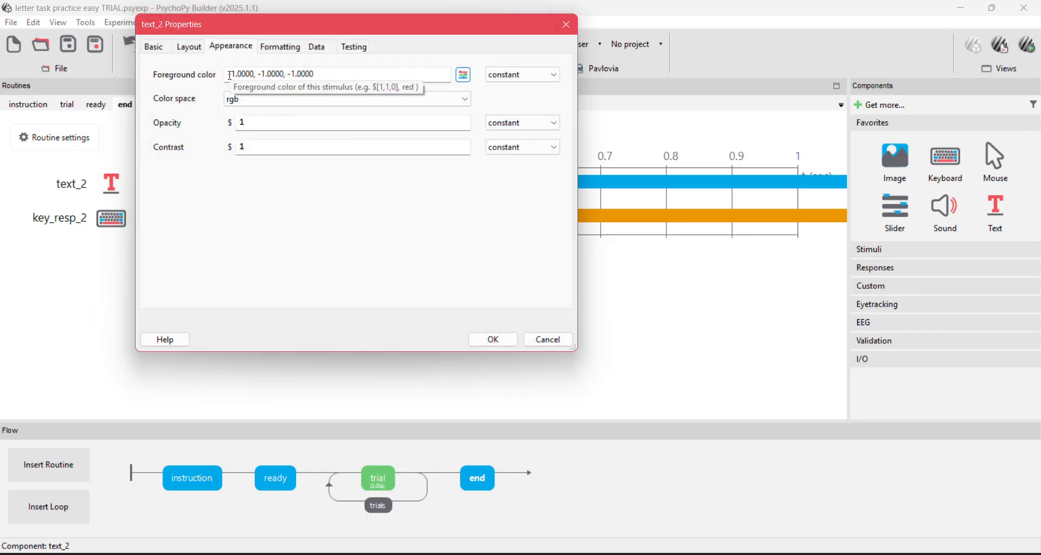
{"action": "type", "text": "$"}
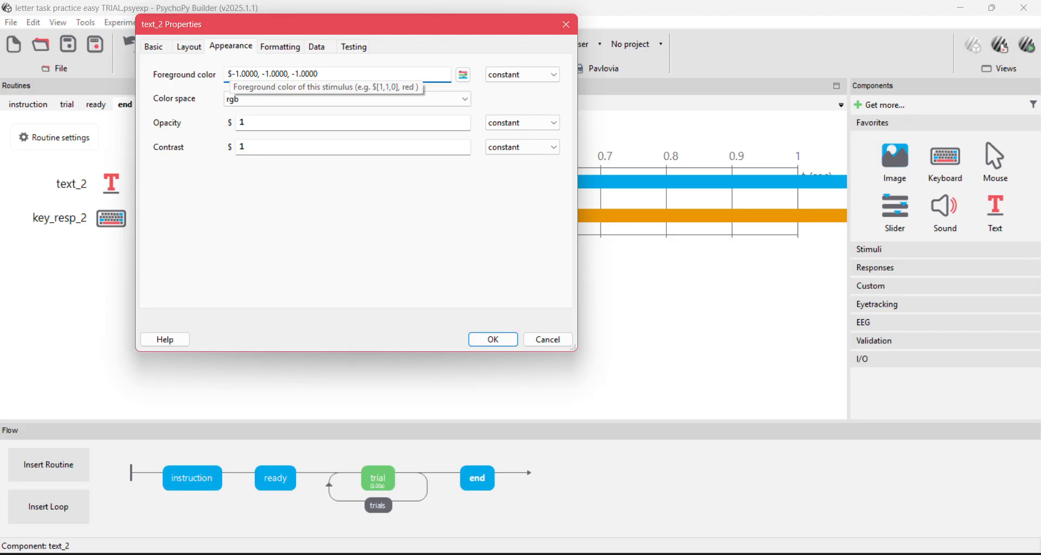
{"action": "type", "text": "["}
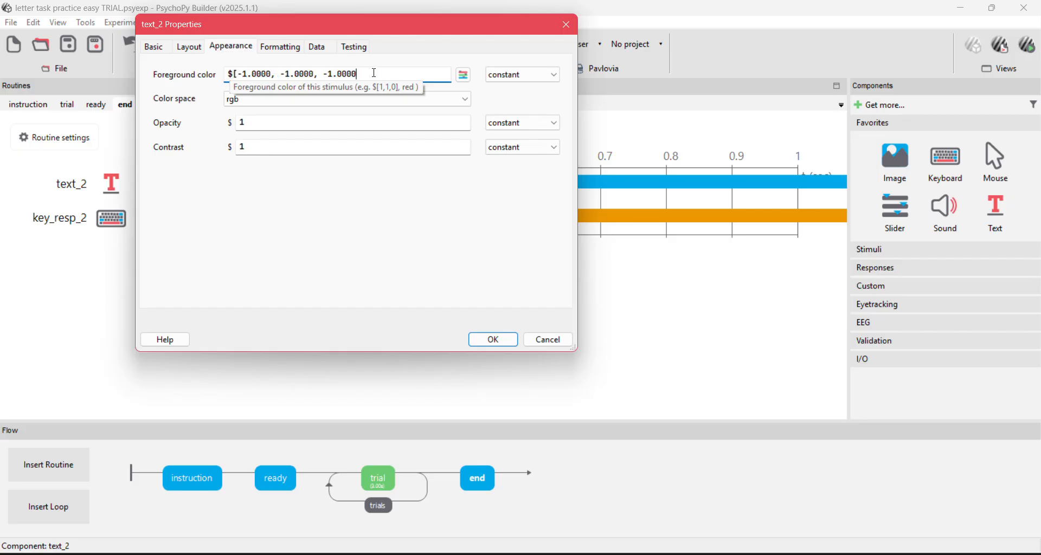
{"action": "type", "text": "]"}
Set the text_2 font to Times New Roman, check its remaining settings and apply the properties
{"action": "left_click", "coordinate": [298, 54]}
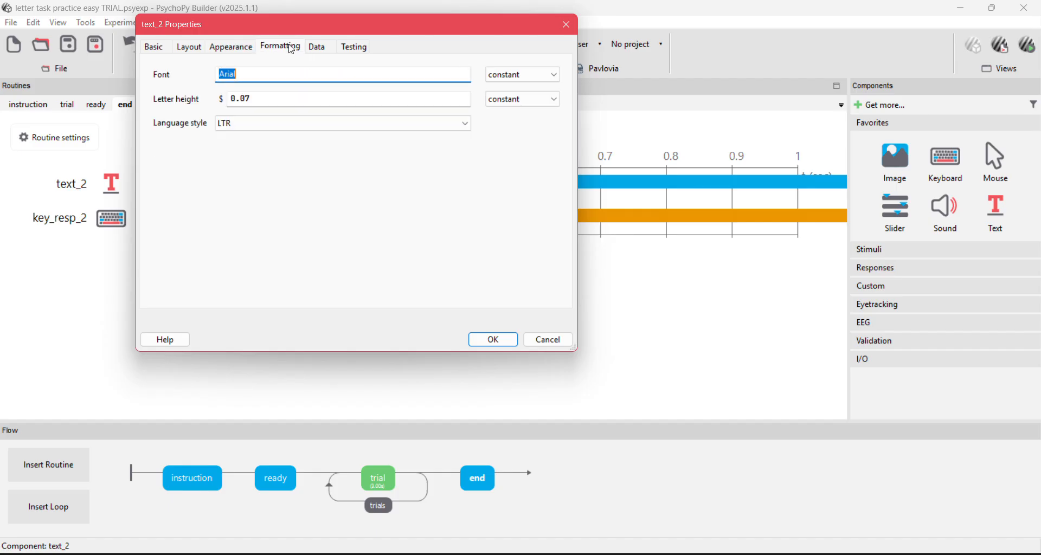
{"action": "type", "text": "Times New Roman"}
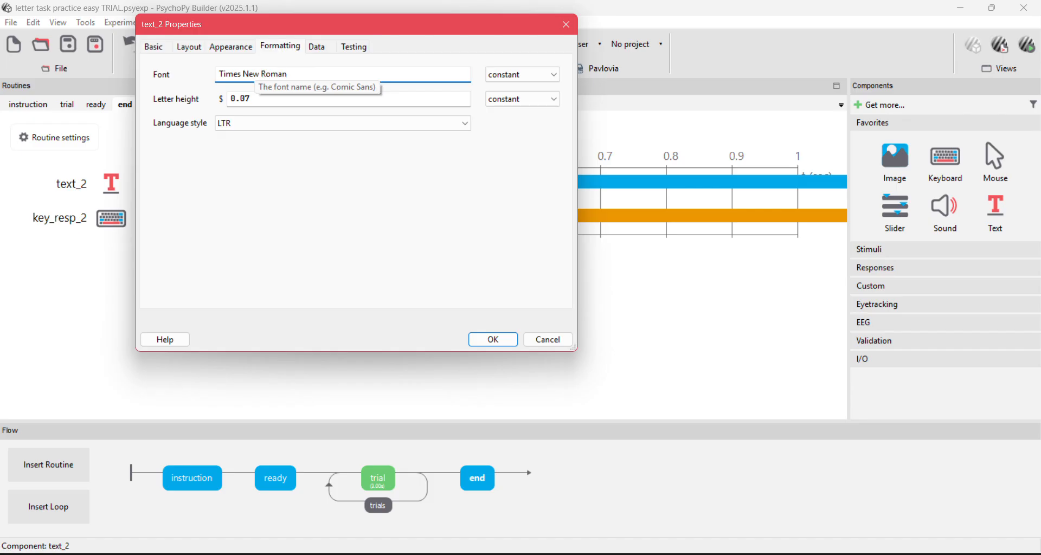
{"action": "left_click", "coordinate": [318, 47]}
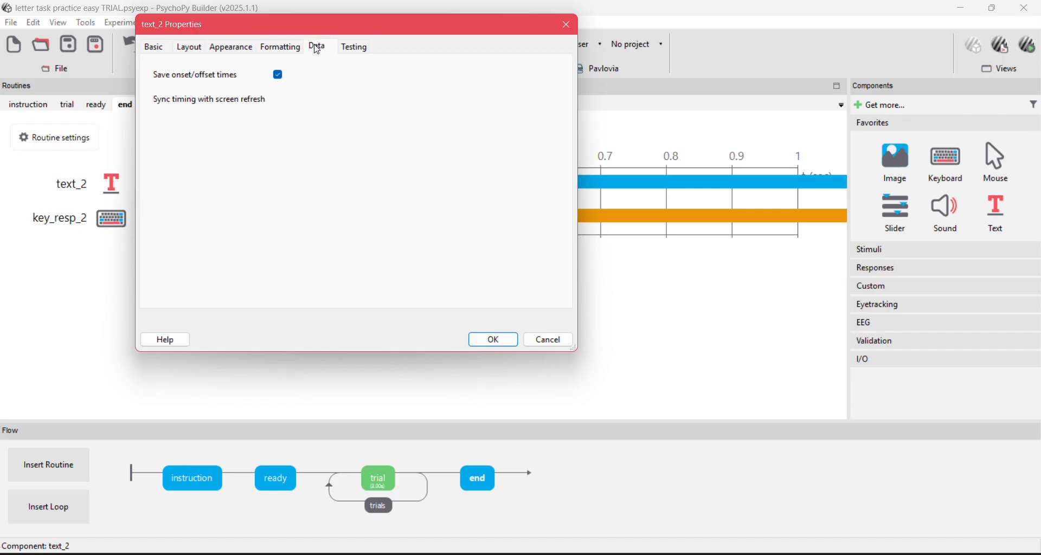
{"action": "left_click", "coordinate": [358, 48]}
{"action": "left_click", "coordinate": [491, 340]}
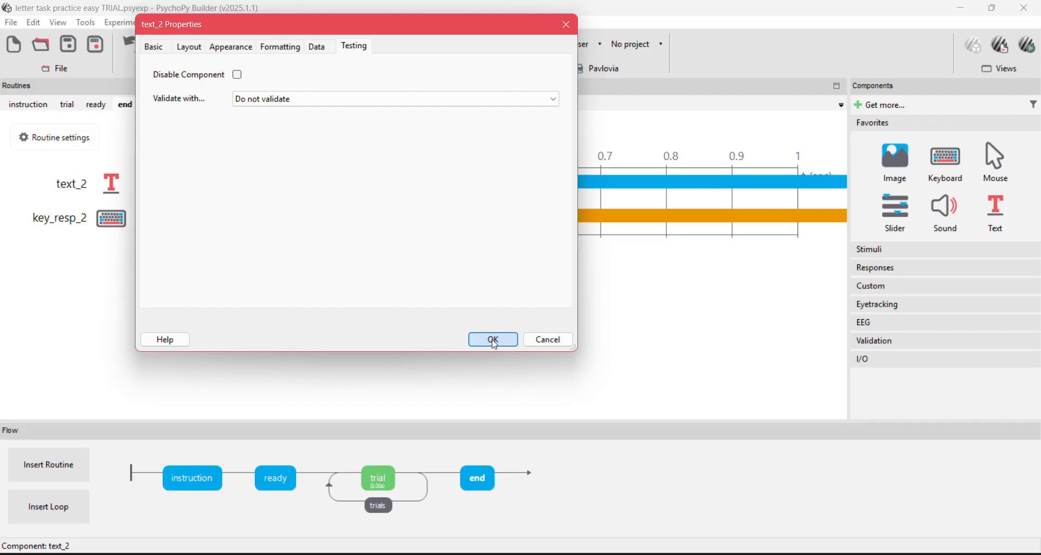
Check the wording of the ready routine's text component, and return to the end routine
{"action": "left_click", "coordinate": [276, 479]}
{"action": "left_click", "coordinate": [113, 193]}
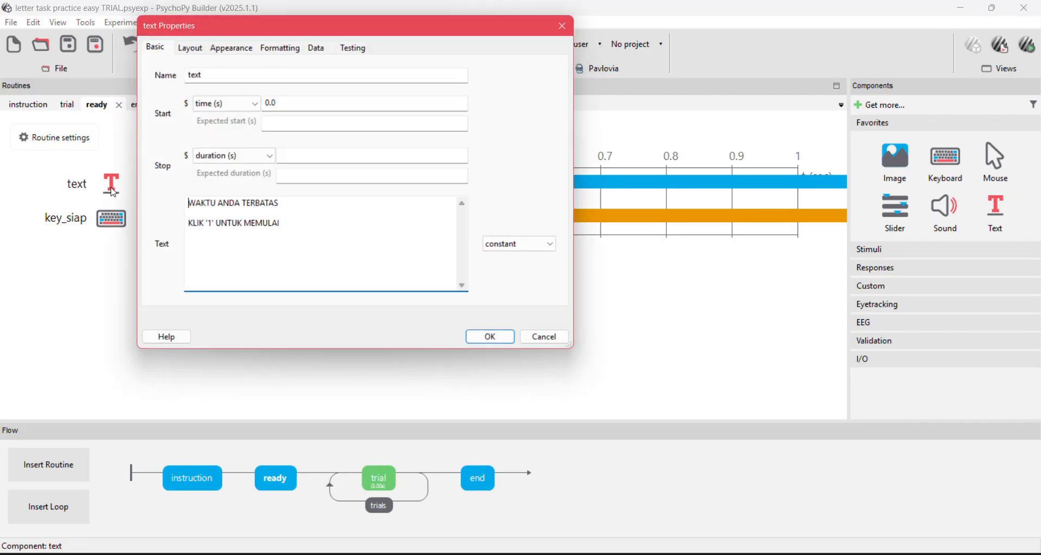
{"action": "left_click", "coordinate": [504, 346]}
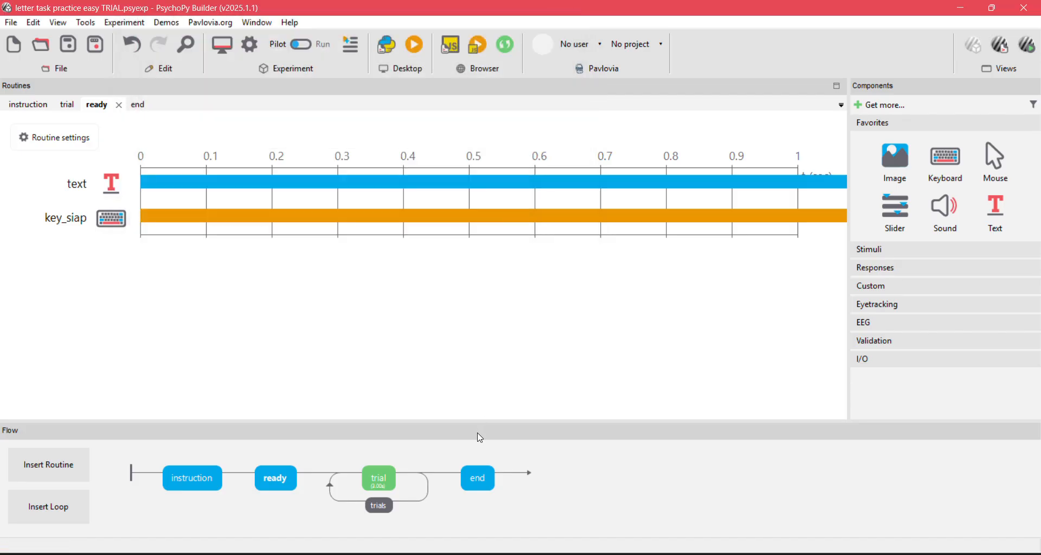
{"action": "left_click", "coordinate": [488, 489]}
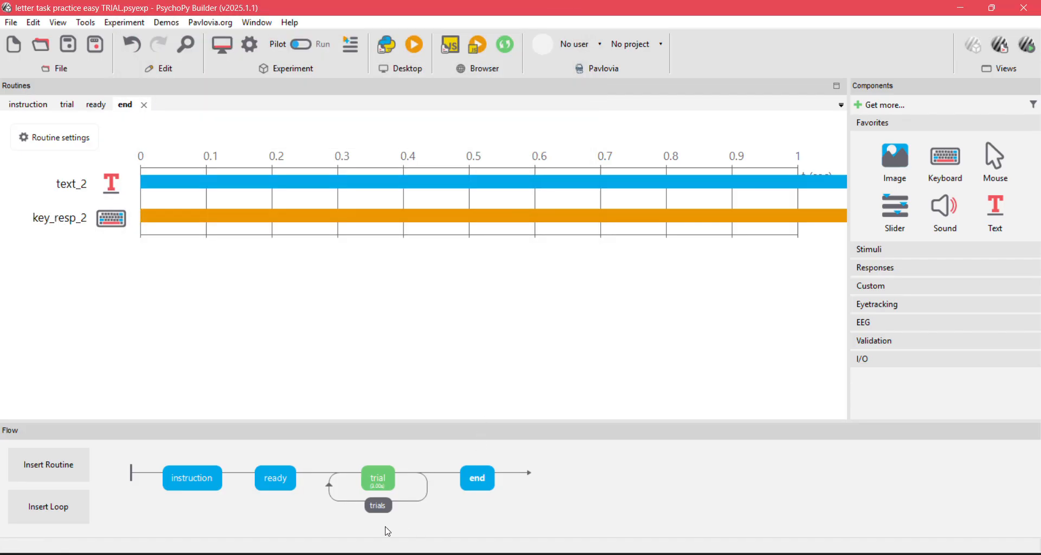
Create a new blank routine named closing and insert it in the flow after the end routine
{"action": "left_click", "coordinate": [41, 479]}
{"action": "left_click", "coordinate": [87, 482]}
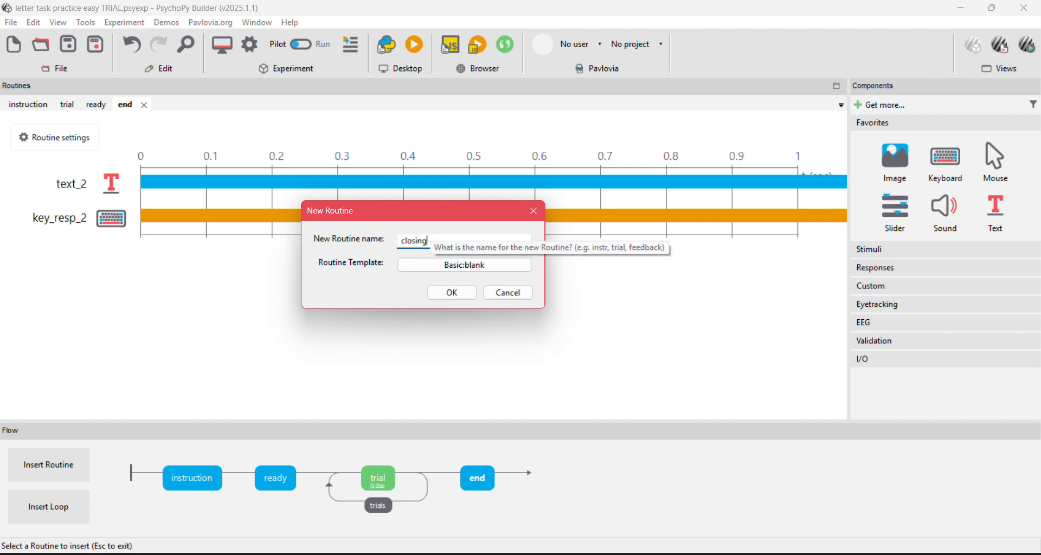
{"action": "left_click", "coordinate": [475, 294]}
{"action": "left_click", "coordinate": [510, 459]}
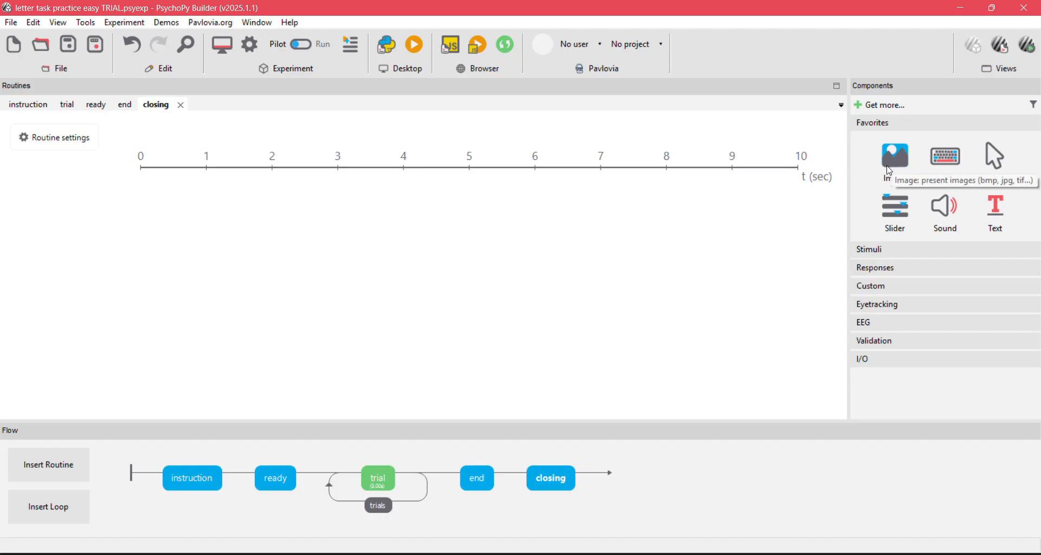
Add a Text stimulus to the closing routine with the message TERIMA KASIH TELAH MENGIKUTI EKSPERIMEN KALI INI
{"action": "left_click", "coordinate": [865, 250]}
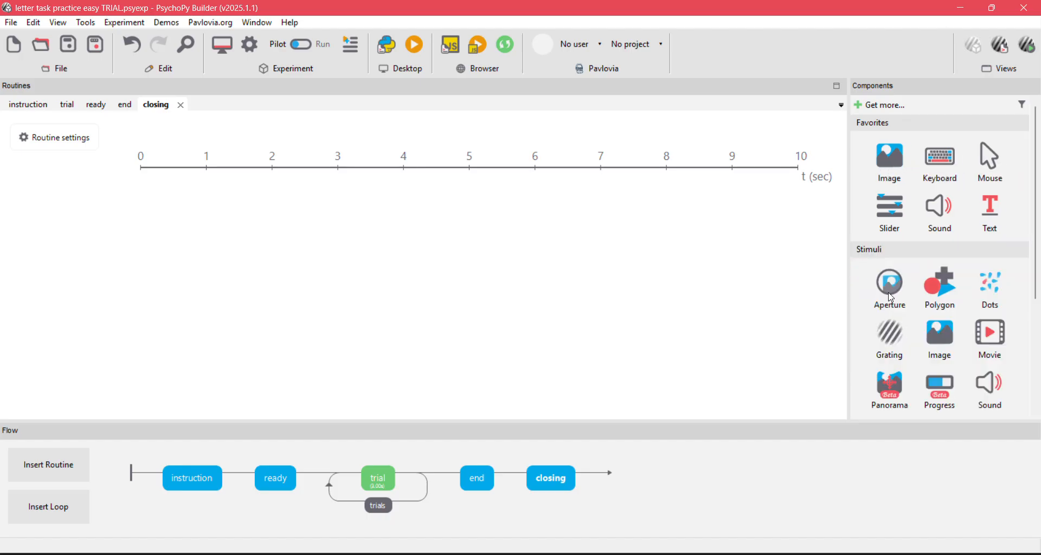
{"action": "scroll", "coordinate": [892, 325], "scroll_direction": "down", "scroll_amount": 2}
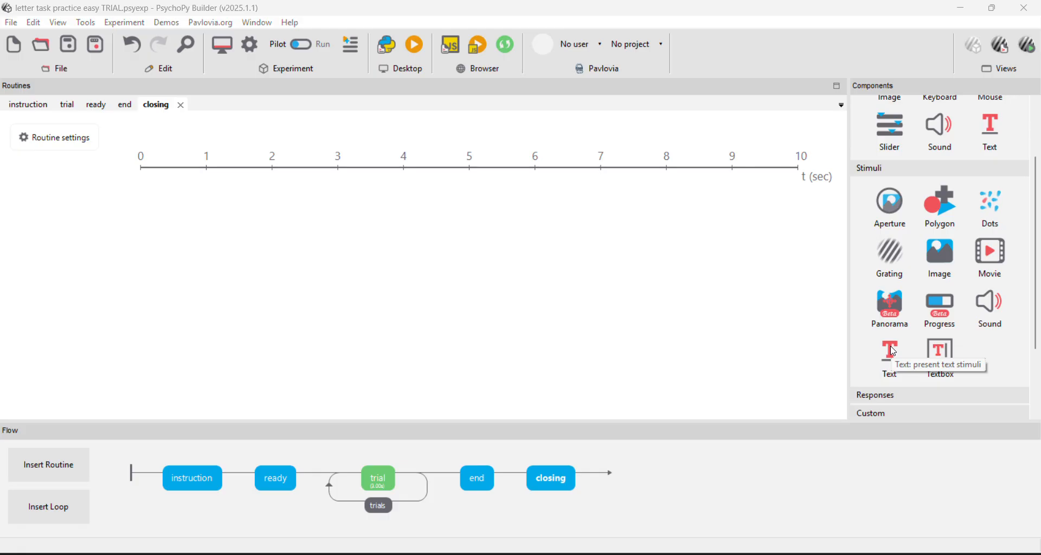
{"action": "left_click", "coordinate": [892, 353]}
{"action": "left_click_drag", "start_coordinate": [266, 224], "coordinate": [184, 205]}
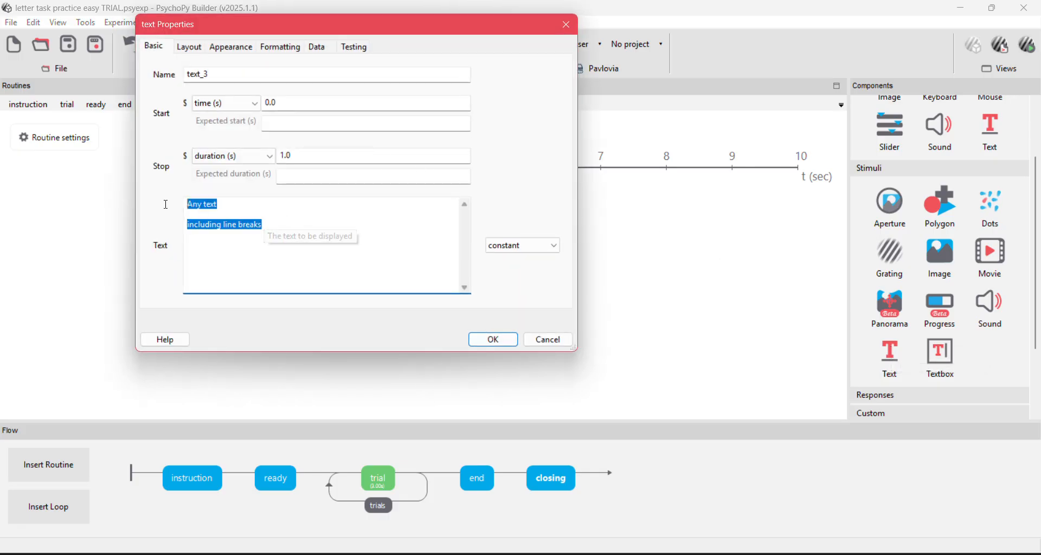
{"action": "key", "text": "Caps_Lock"}
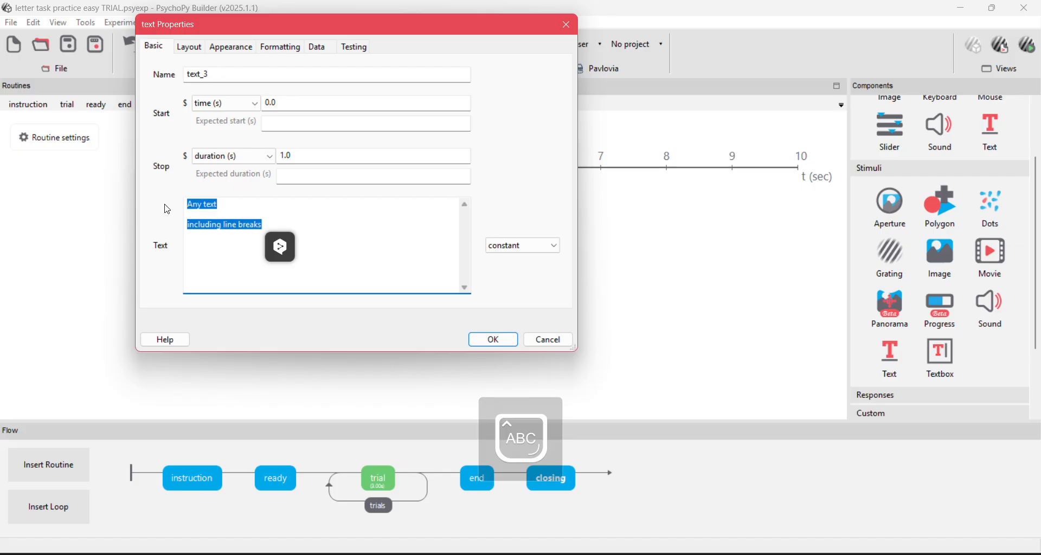
{"action": "type", "text": "TERIMA K"}
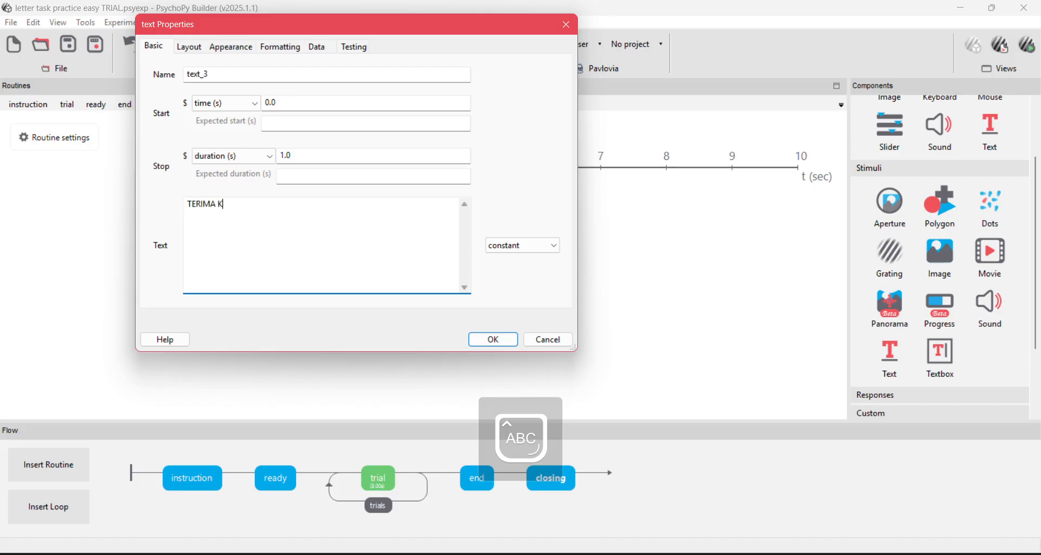
{"action": "type", "text": "ASIH TELAH ME"}
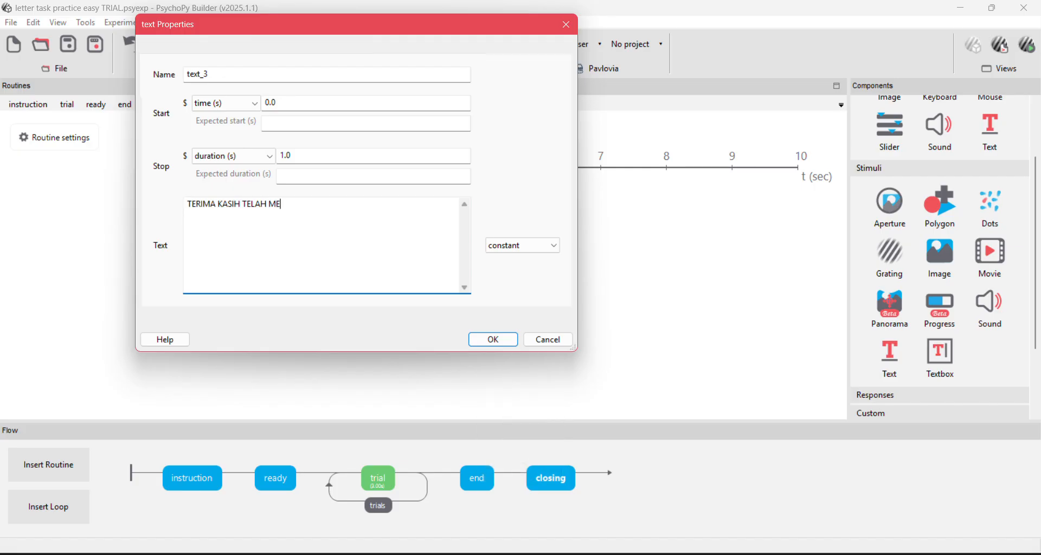
{"action": "type", "text": "NGIKUTI EKSPER"}
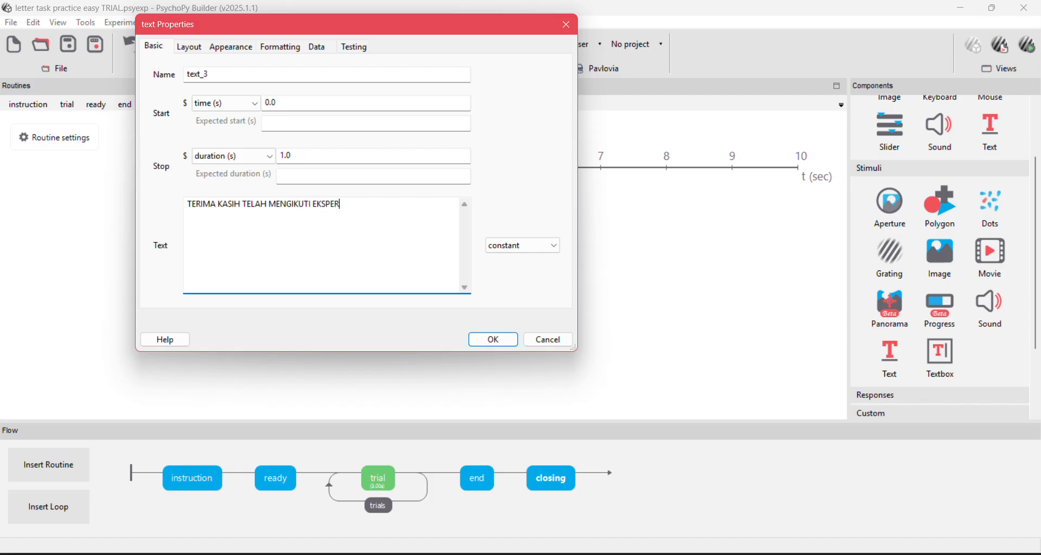
{"action": "type", "text": "IMEN KALI INI"}
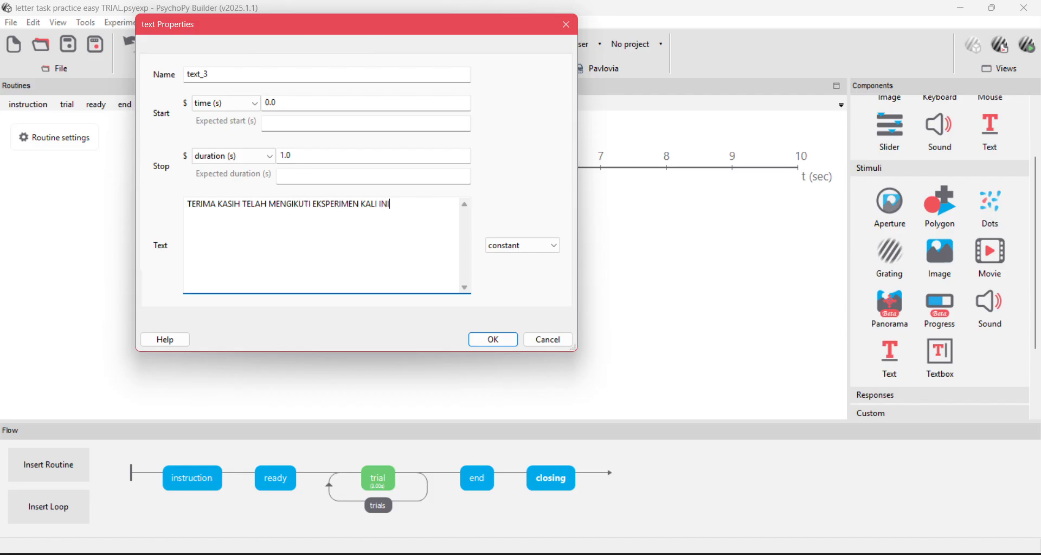
Add a second line reading KLIK DI MANA SAJA UNTUK MENGAKHIRI to the closing text, and clear its stop duration
{"action": "key", "text": "Return"}
{"action": "type", "text": "K"}
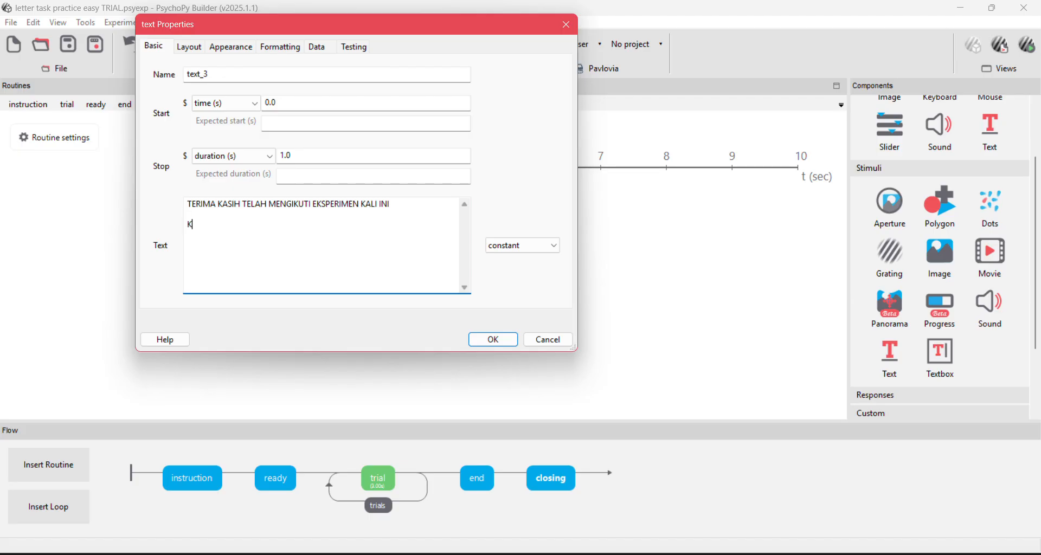
{"action": "type", "text": "LIK DI MANA SAJA UNTUK"}
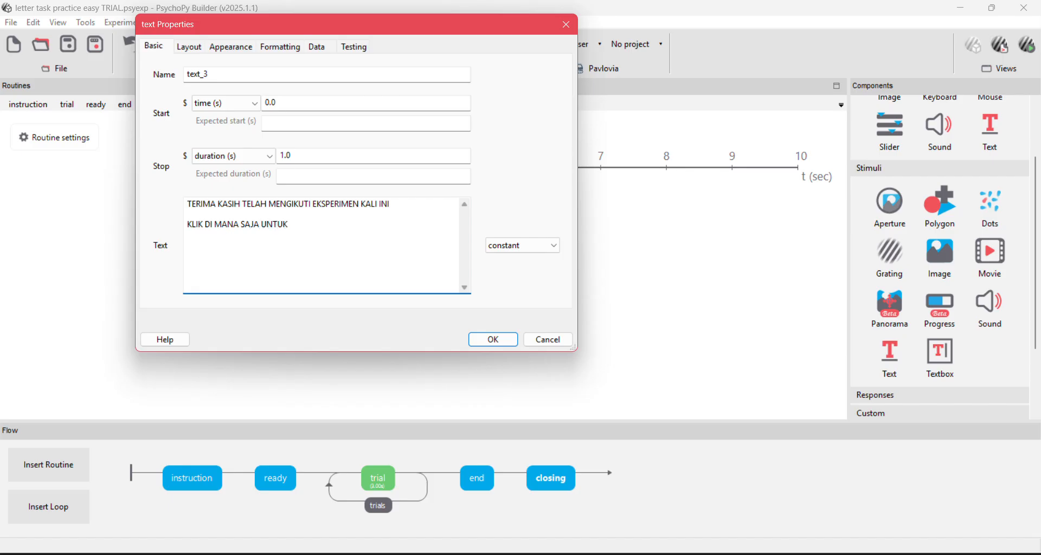
{"action": "type", "text": " MENGAKHI"}
{"action": "left_click", "coordinate": [320, 156]}
{"action": "key", "text": "BackSpace"}
{"action": "key", "text": "BackSpace"}
{"action": "key", "text": "BackSpace"}
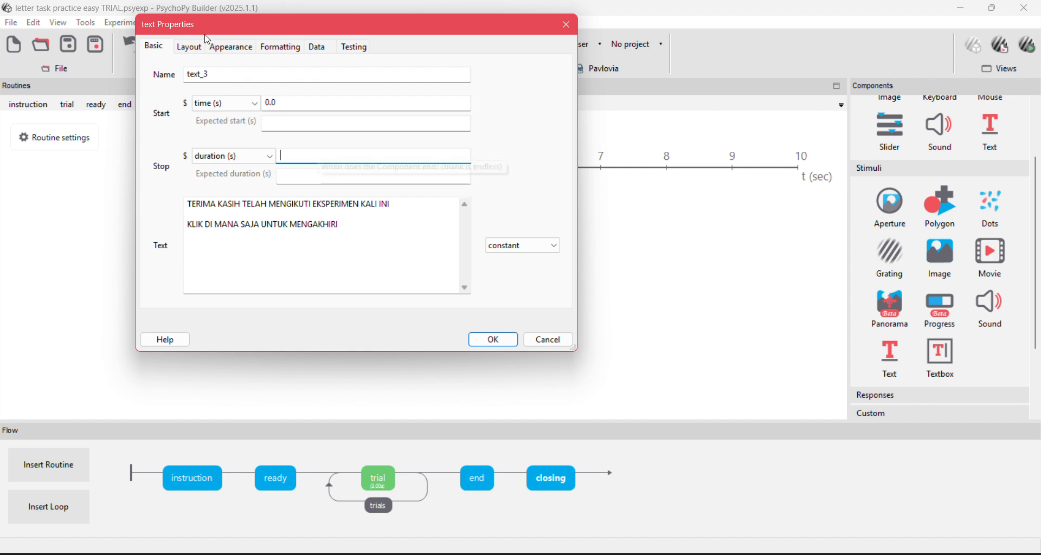
Set the closing text's foreground color to black, written as $[-1.0000, -1.0000, -1.0000]
{"action": "left_click", "coordinate": [191, 46]}
{"action": "left_click", "coordinate": [232, 47]}
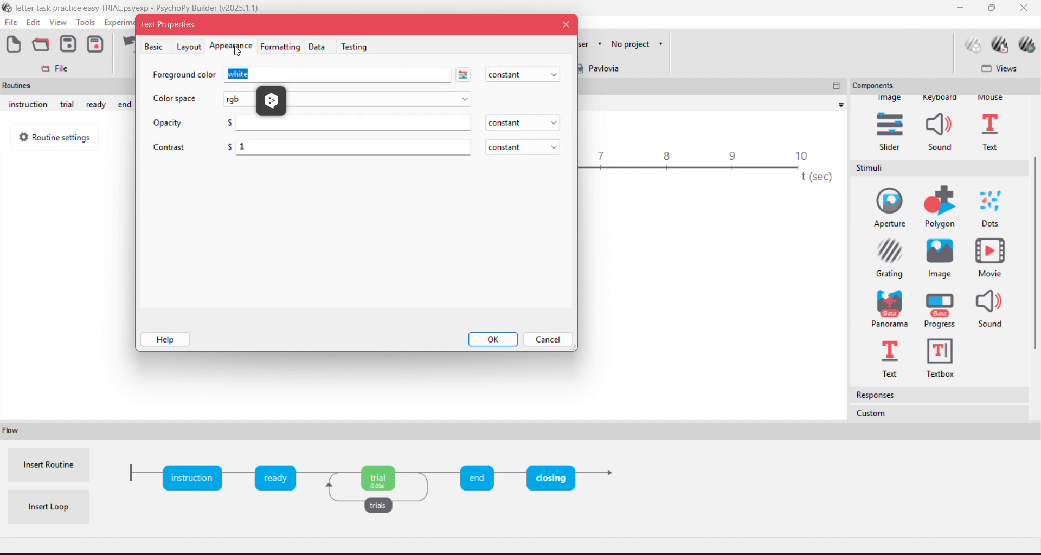
{"action": "left_click", "coordinate": [464, 75]}
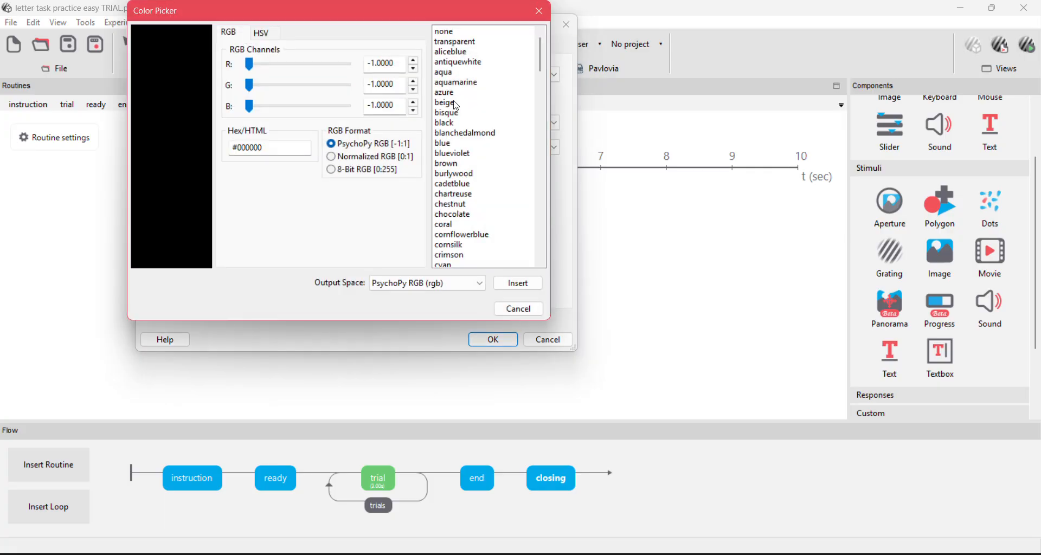
{"action": "left_click", "coordinate": [444, 124]}
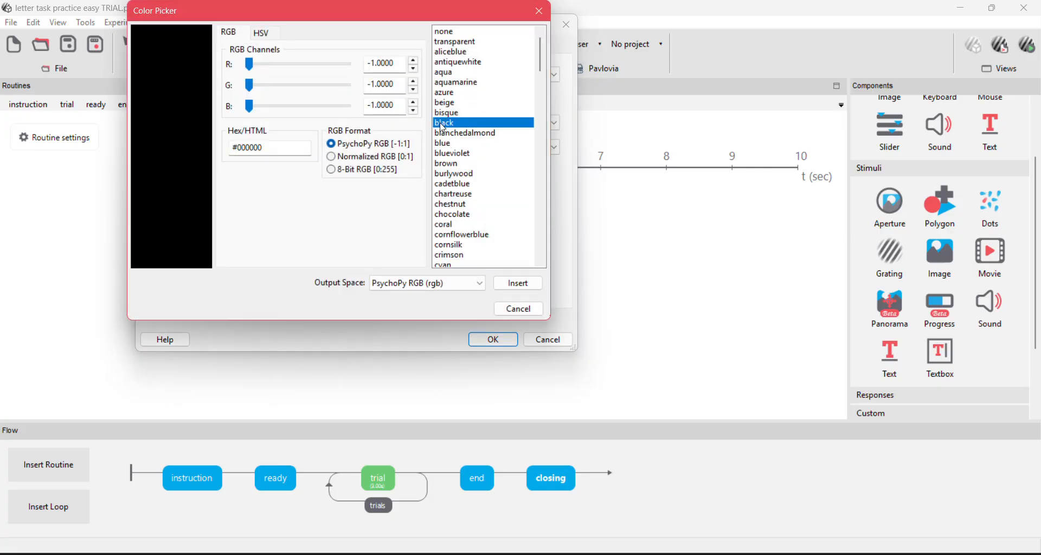
{"action": "left_click", "coordinate": [519, 283]}
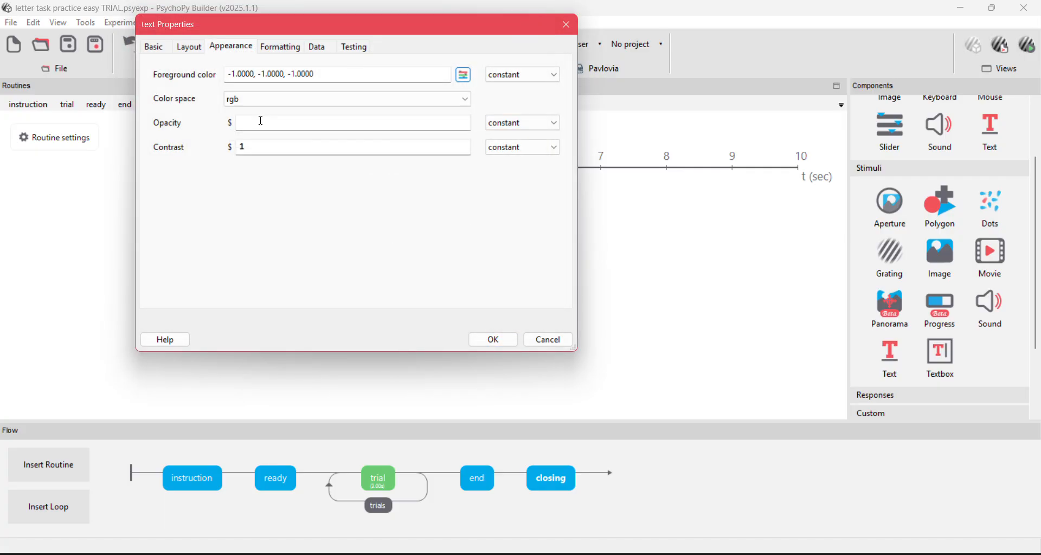
{"action": "left_click", "coordinate": [230, 75]}
{"action": "type", "text": "$["}
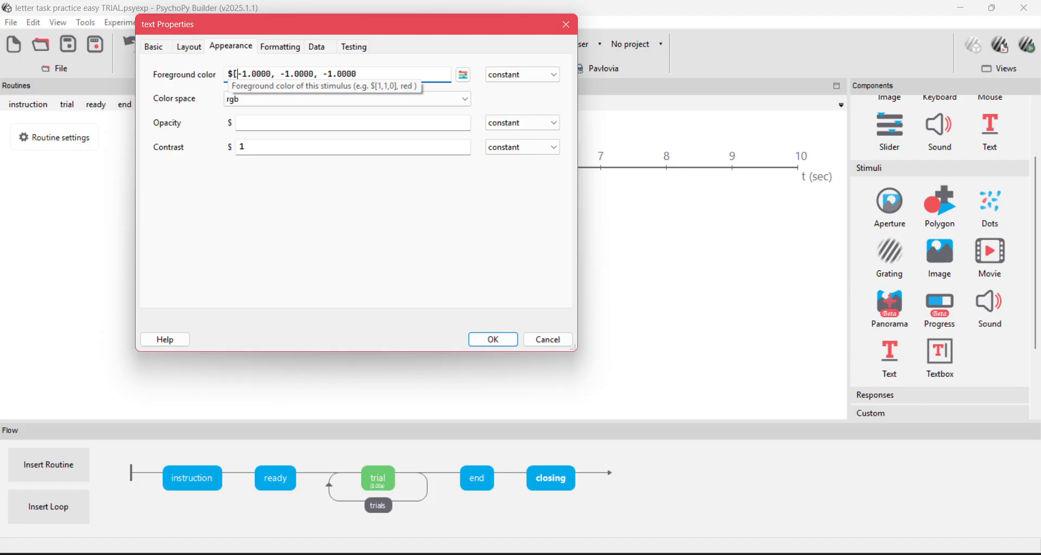
{"action": "type", "text": "]"}
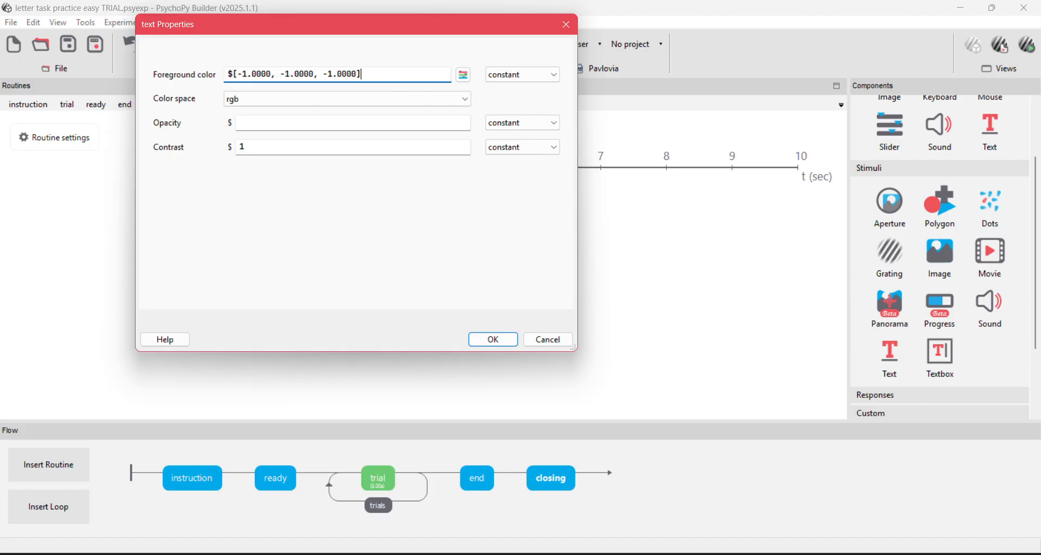
Set the closing text's font to Times New Roman, check its data and testing settings, and apply the properties
{"action": "left_click", "coordinate": [288, 48]}
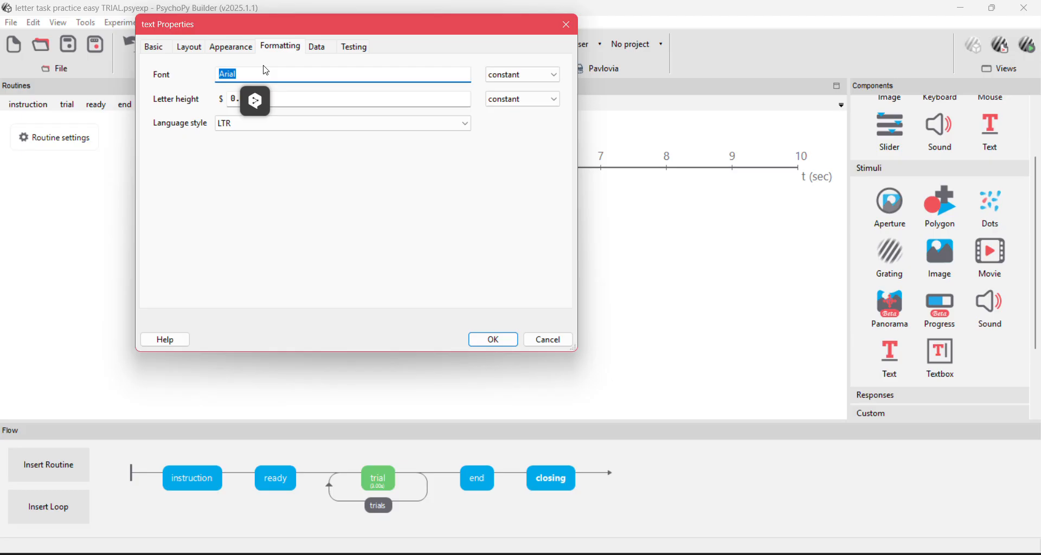
{"action": "type", "text": "t"}
{"action": "key", "text": "Caps_Lock"}
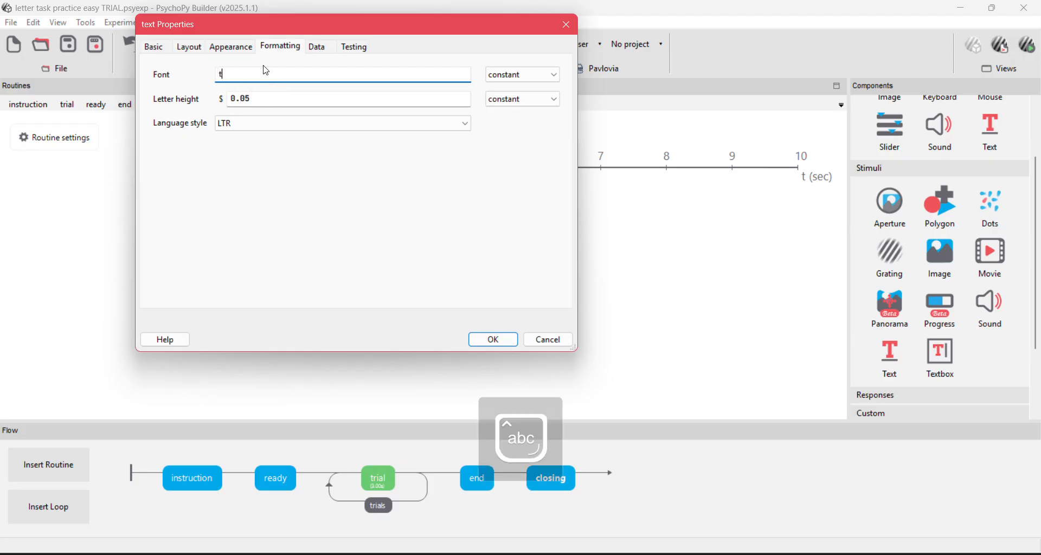
{"action": "type", "text": "imes "}
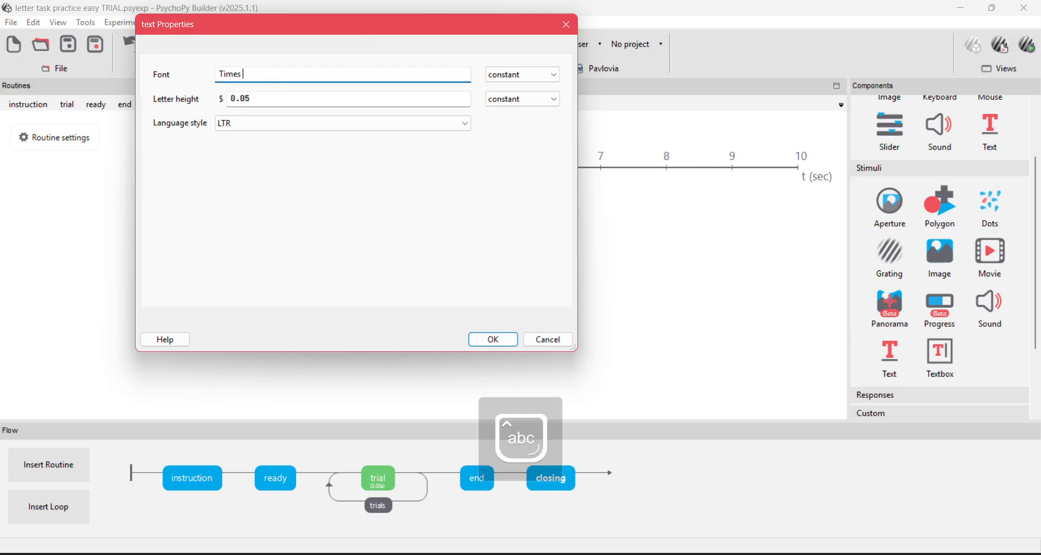
{"action": "type", "text": "New Roman"}
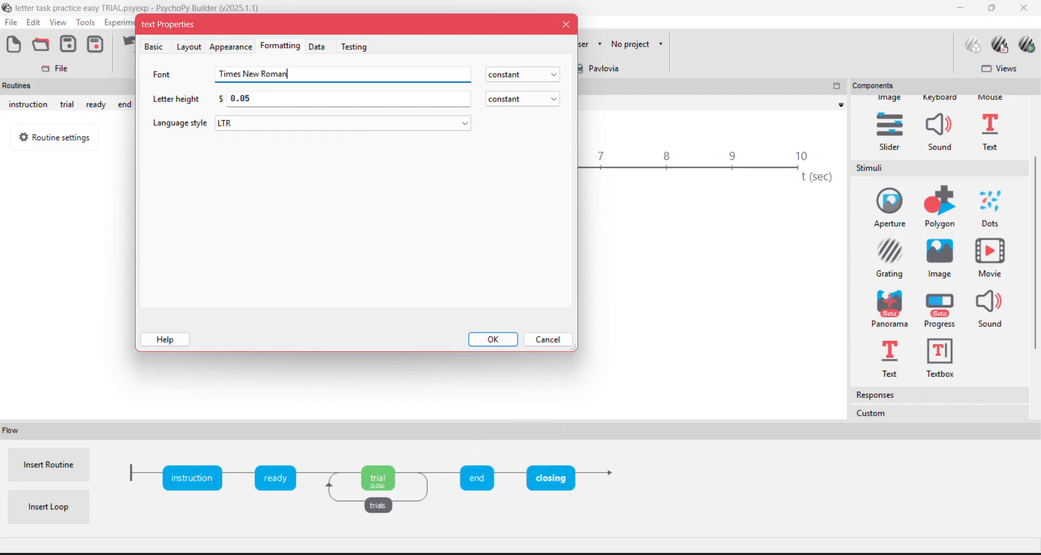
{"action": "left_click", "coordinate": [324, 46]}
{"action": "left_click", "coordinate": [361, 47]}
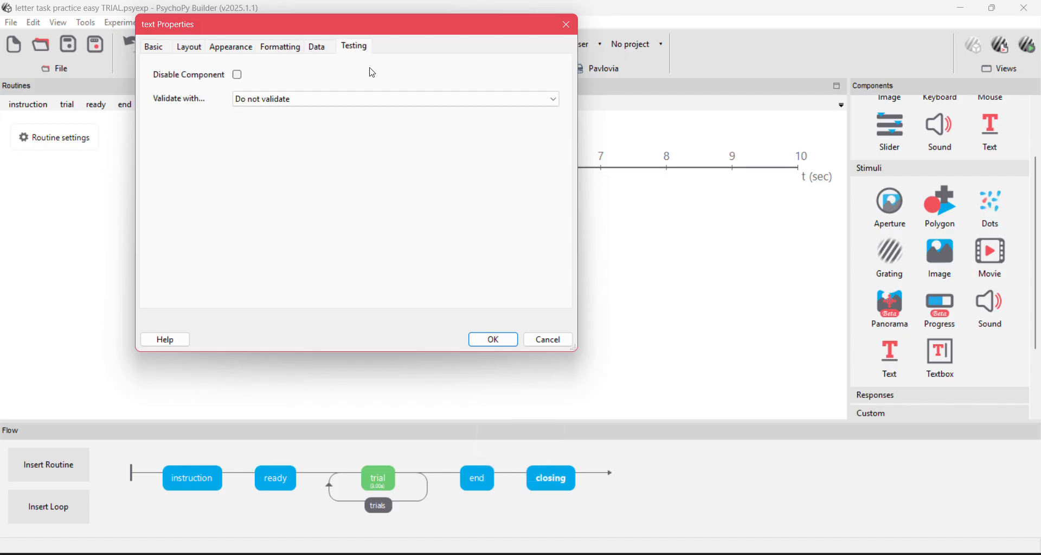
{"action": "left_click", "coordinate": [495, 340]}
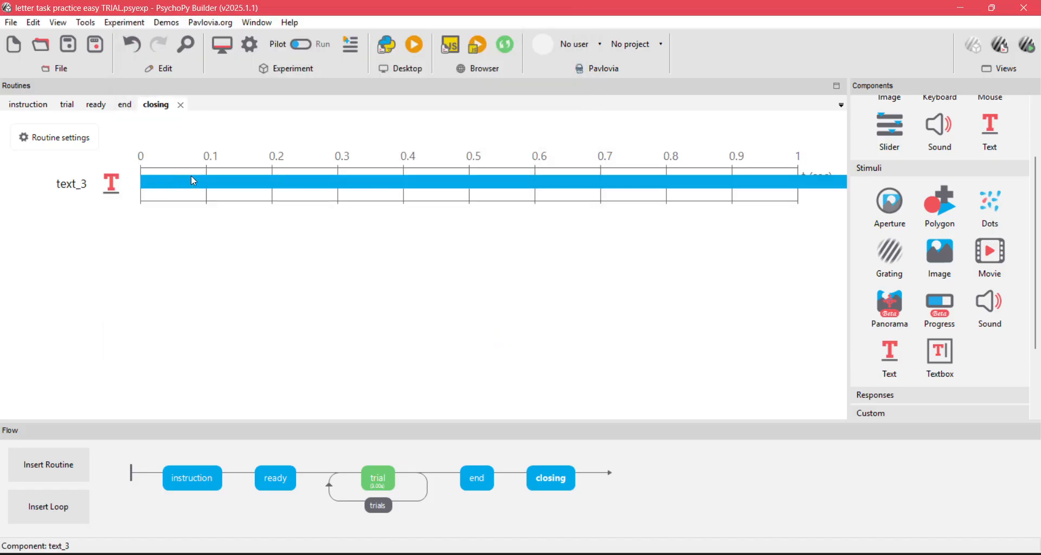
Add a Mouse response component with an empty stop duration to the closing routine, keeping any click to end the routine
{"action": "scroll", "coordinate": [965, 286], "scroll_direction": "down", "scroll_amount": 4}
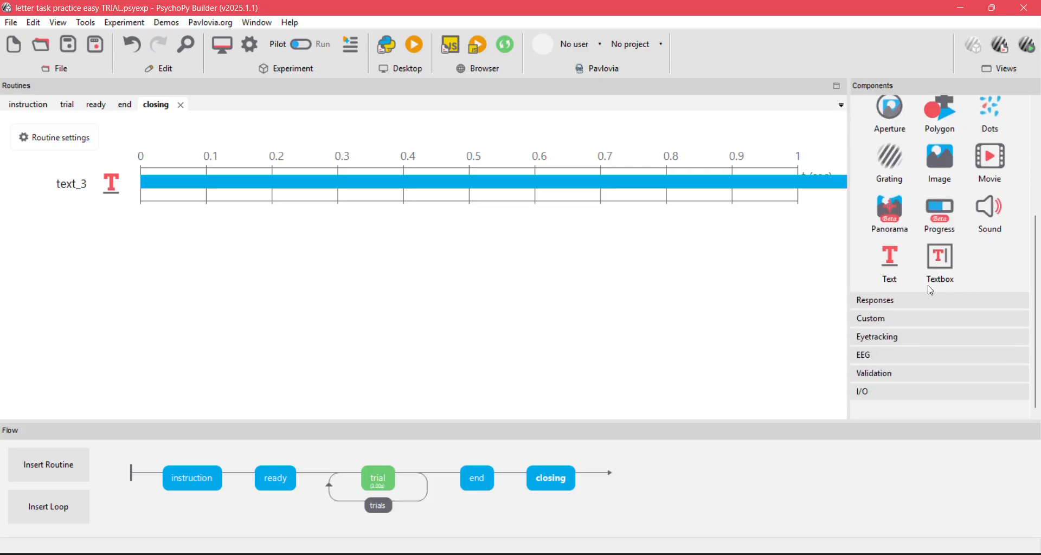
{"action": "left_click", "coordinate": [930, 300]}
{"action": "scroll", "coordinate": [911, 299], "scroll_direction": "down", "scroll_amount": 6}
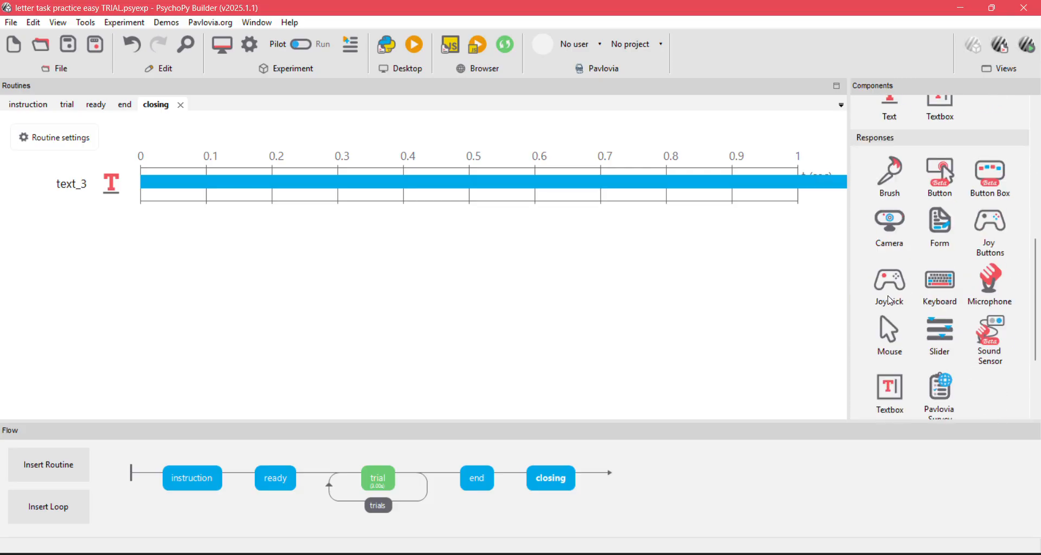
{"action": "left_click", "coordinate": [889, 332]}
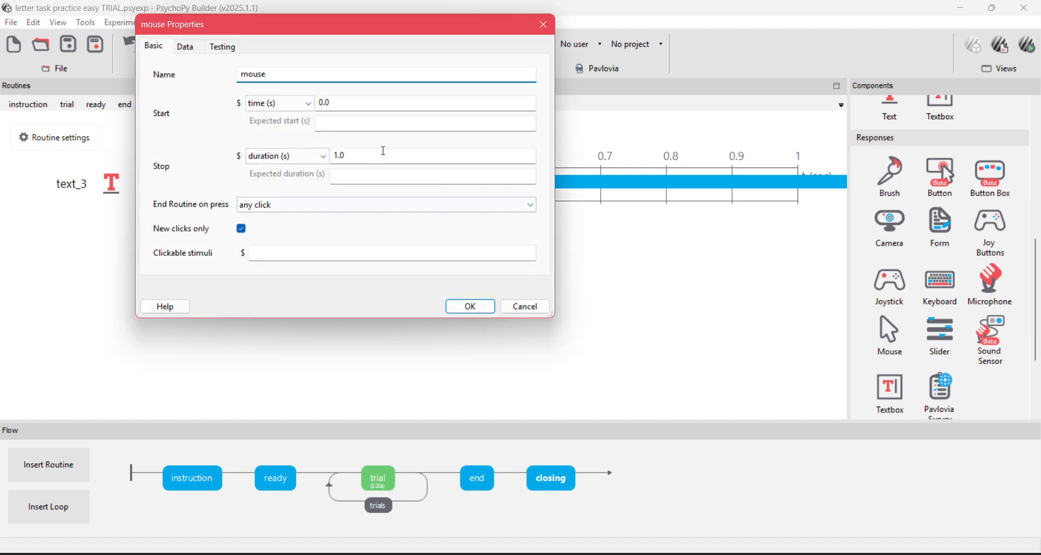
{"action": "left_click", "coordinate": [384, 151]}
{"action": "key", "text": "BackSpace"}
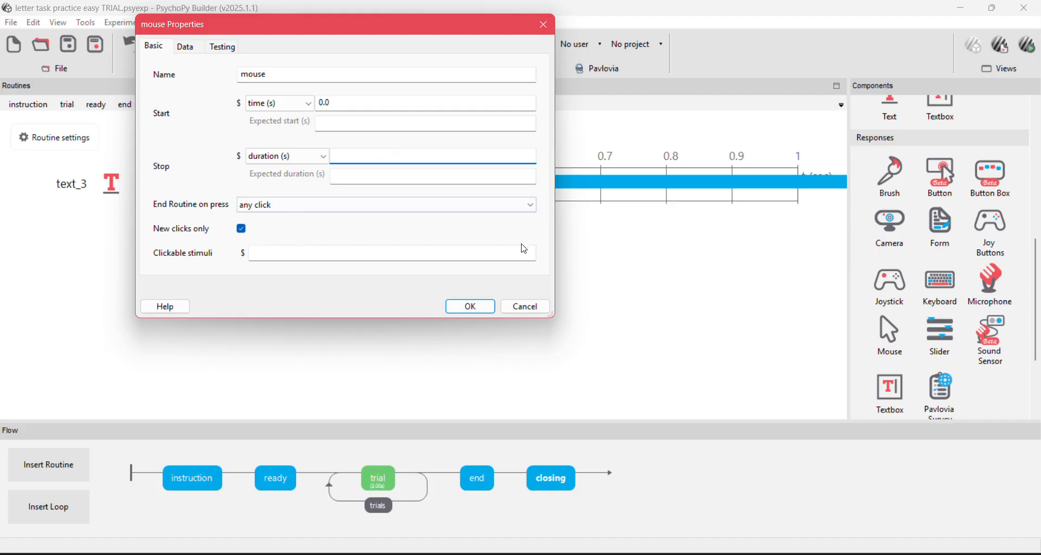
{"action": "left_click", "coordinate": [477, 307]}
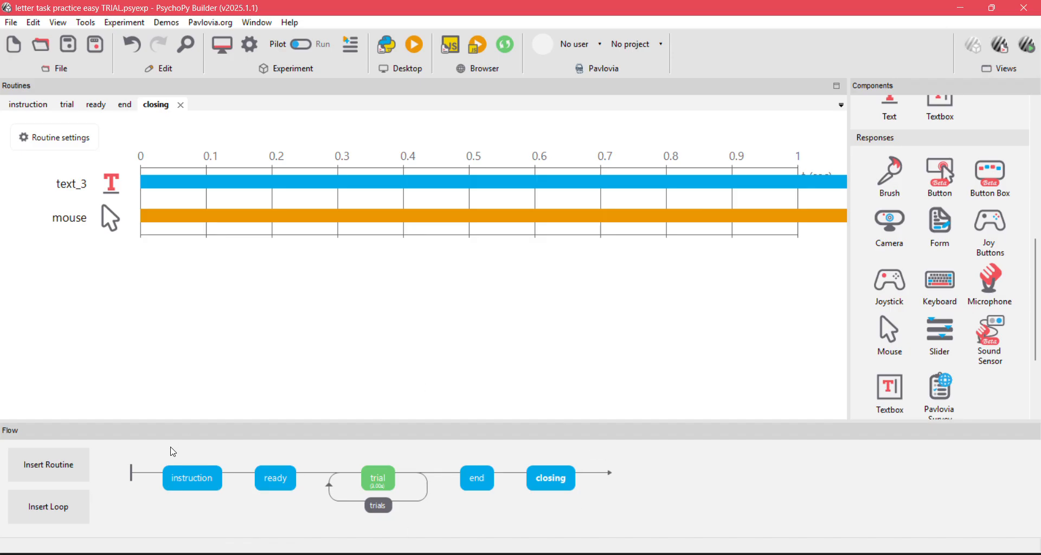
Pilot the experiment from the instruction screen through to the closing message, end it there, and return to the Builder window
{"action": "left_click", "coordinate": [416, 44]}
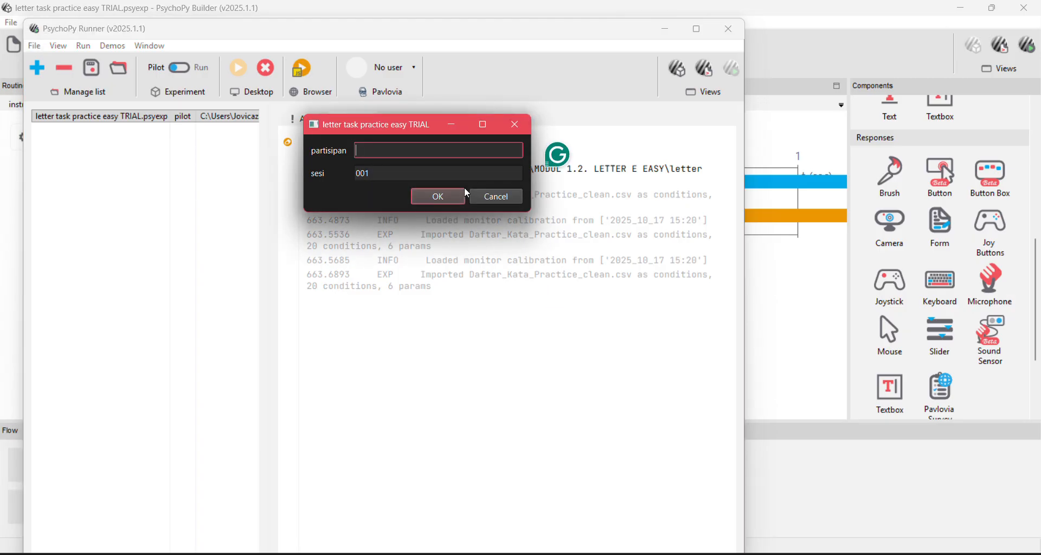
{"action": "left_click", "coordinate": [461, 198]}
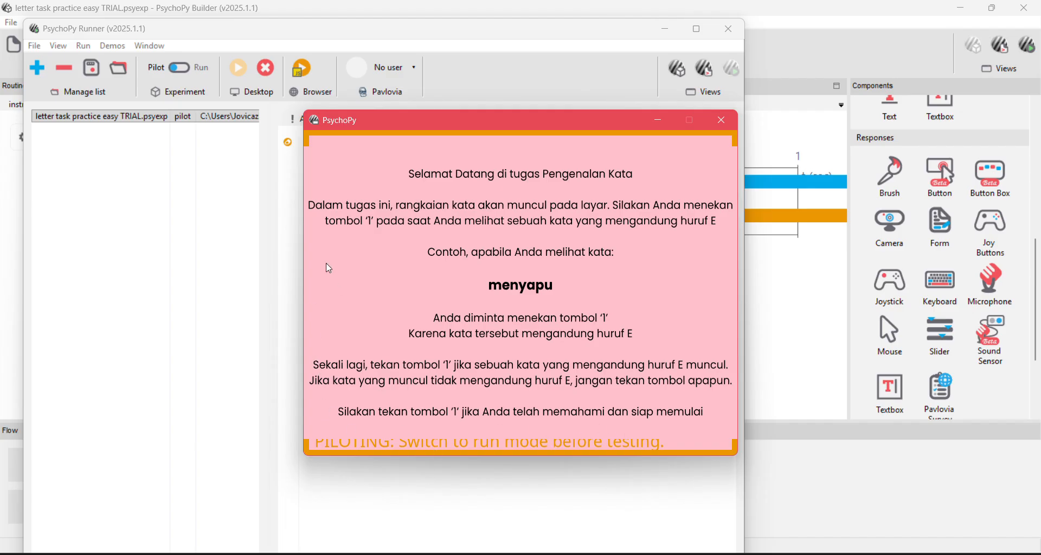
{"action": "key", "text": "1"}
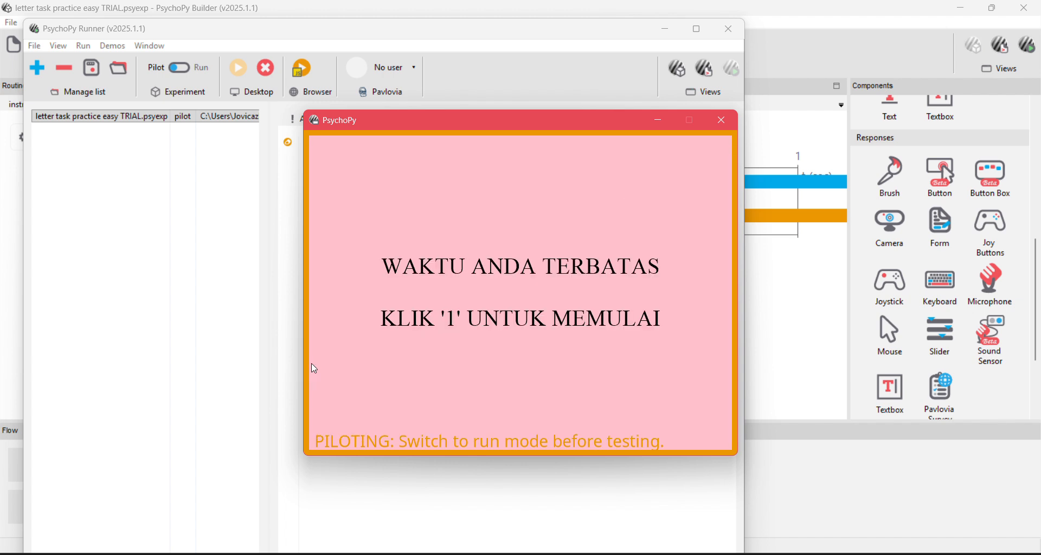
{"action": "key", "text": "1"}
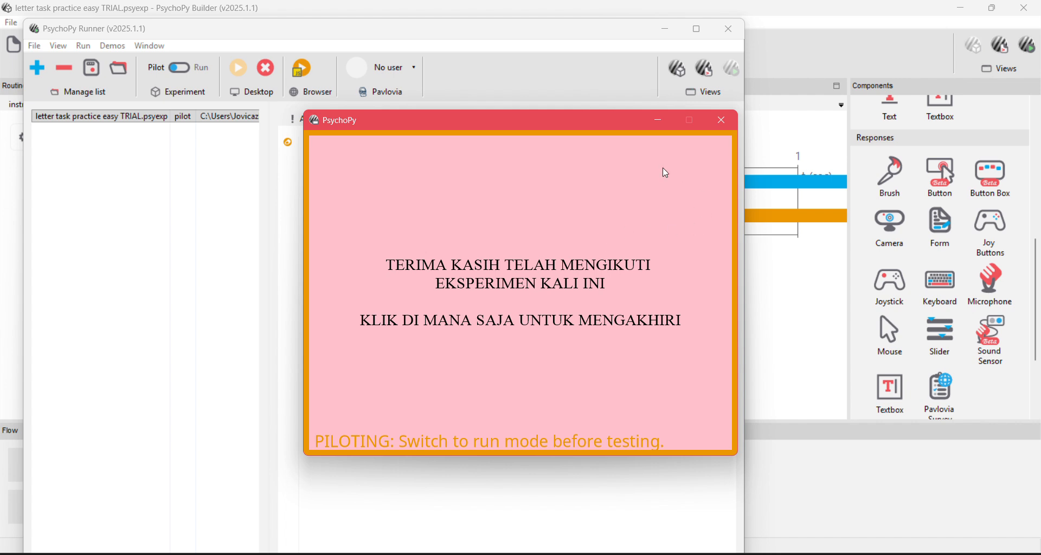
{"action": "left_click", "coordinate": [692, 258]}
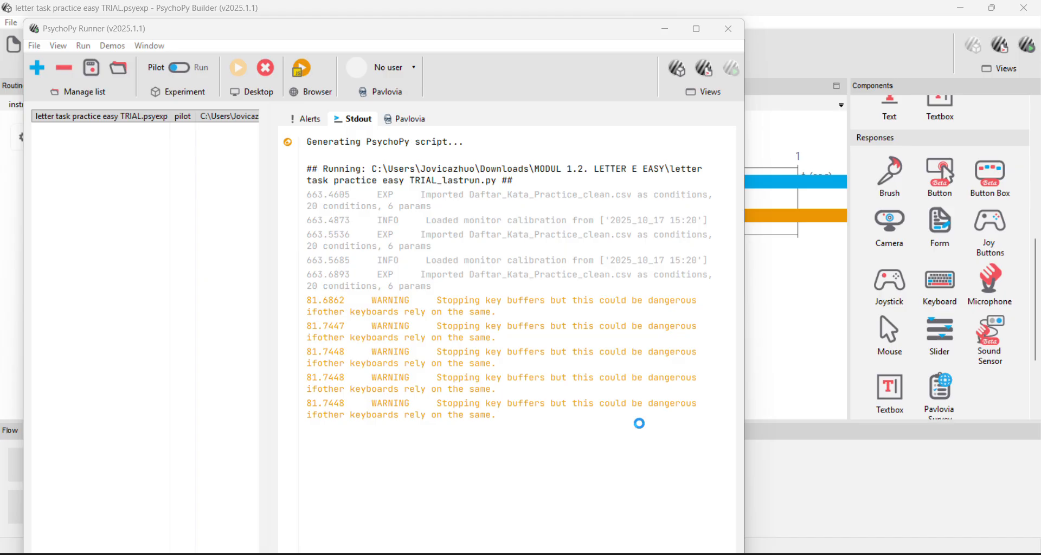
{"action": "left_click", "coordinate": [678, 33]}
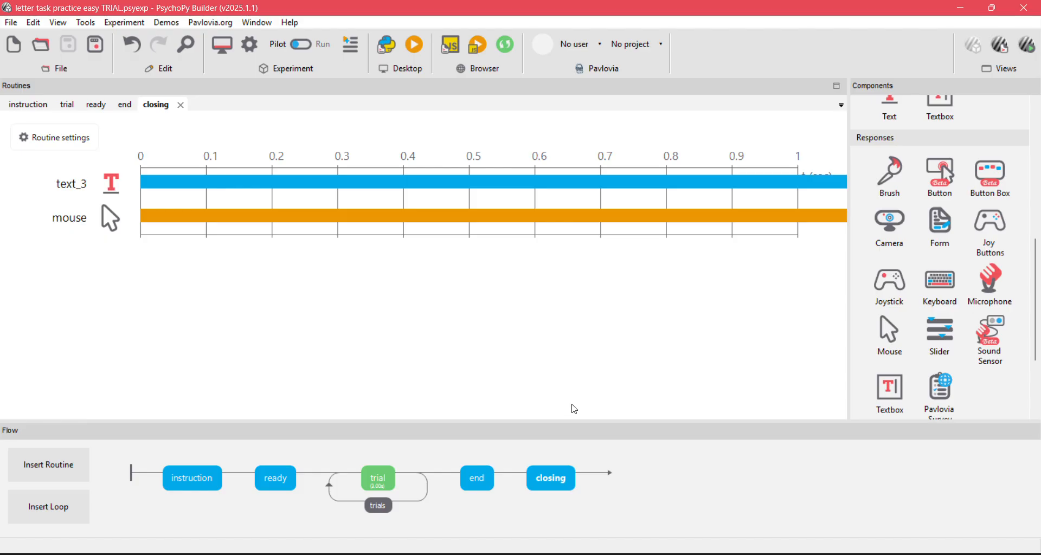